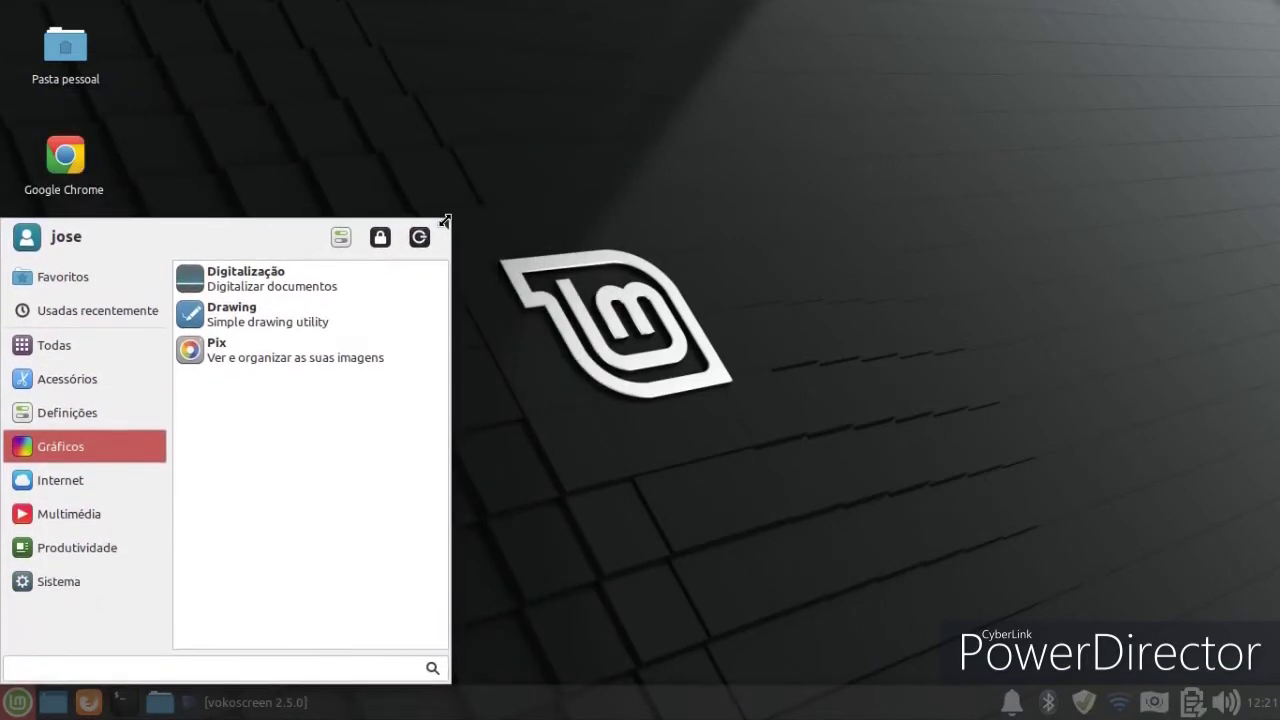
Step: Launch the Drawing utility, centre its window on the desktop and pencil a closed irregular red outline on the canvas
{"action": "left_click", "coordinate": [351, 334]}
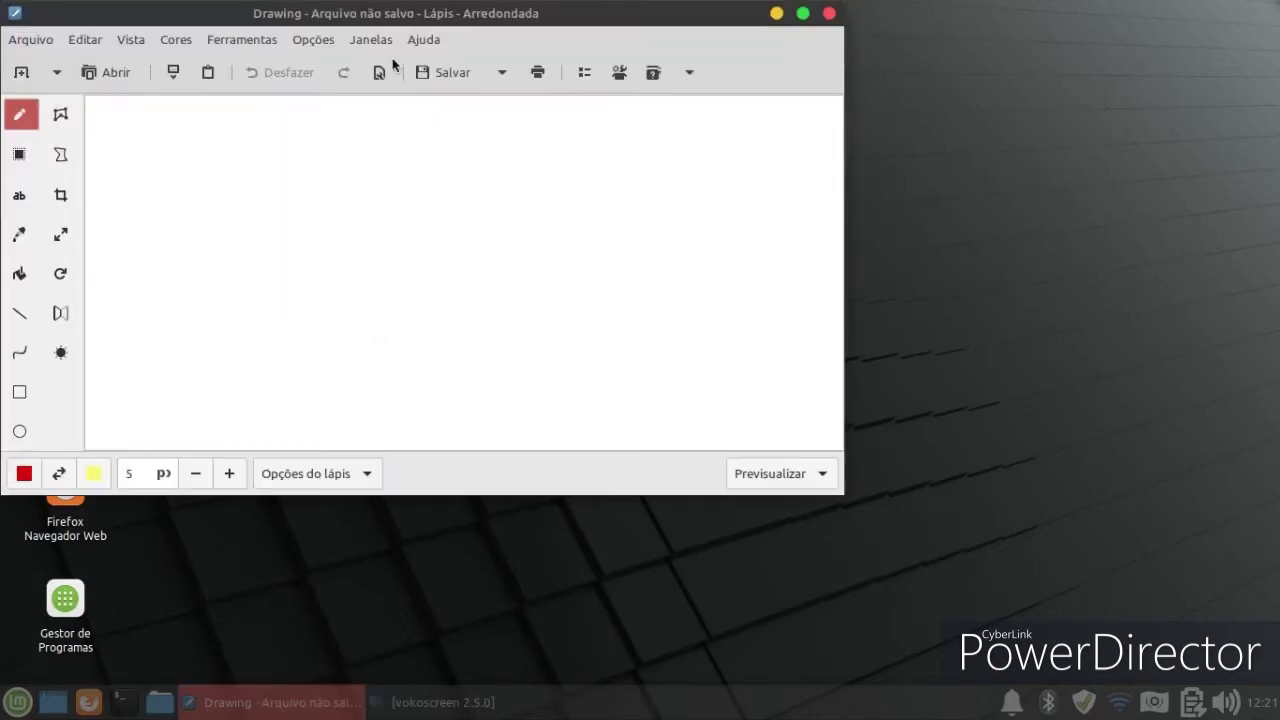
{"action": "left_click_drag", "start_coordinate": [405, 22], "coordinate": [580, 106]}
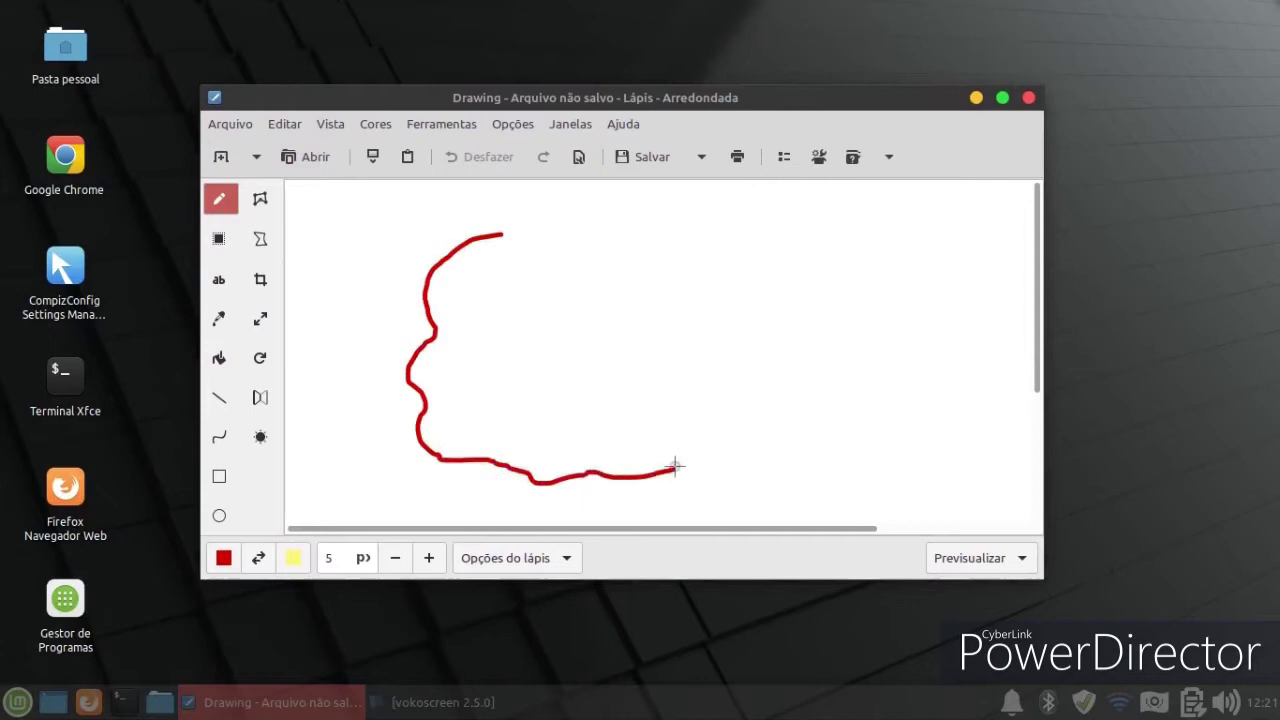
{"action": "left_click_drag", "start_coordinate": [504, 228], "coordinate": [505, 232]}
Step: Draw a diagonal straight line across the irregular outline and a free-form shape extending beyond it
{"action": "left_click", "coordinate": [260, 397]}
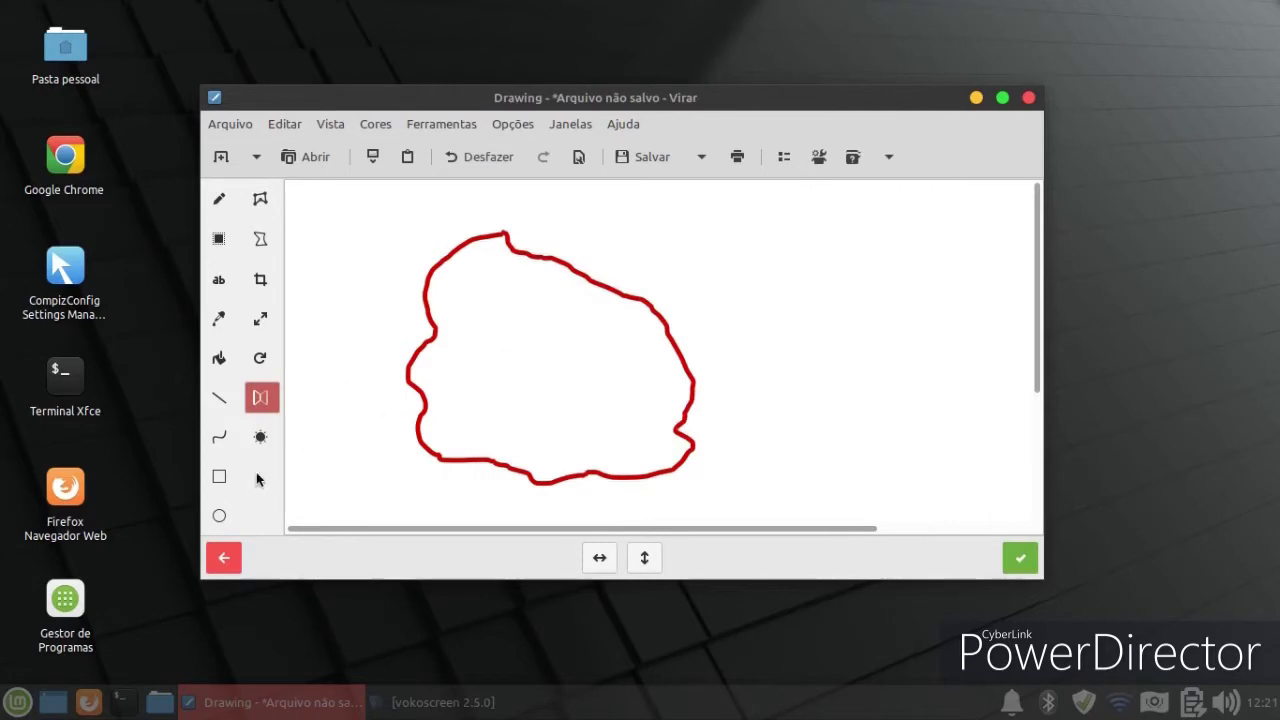
{"action": "left_click", "coordinate": [261, 437]}
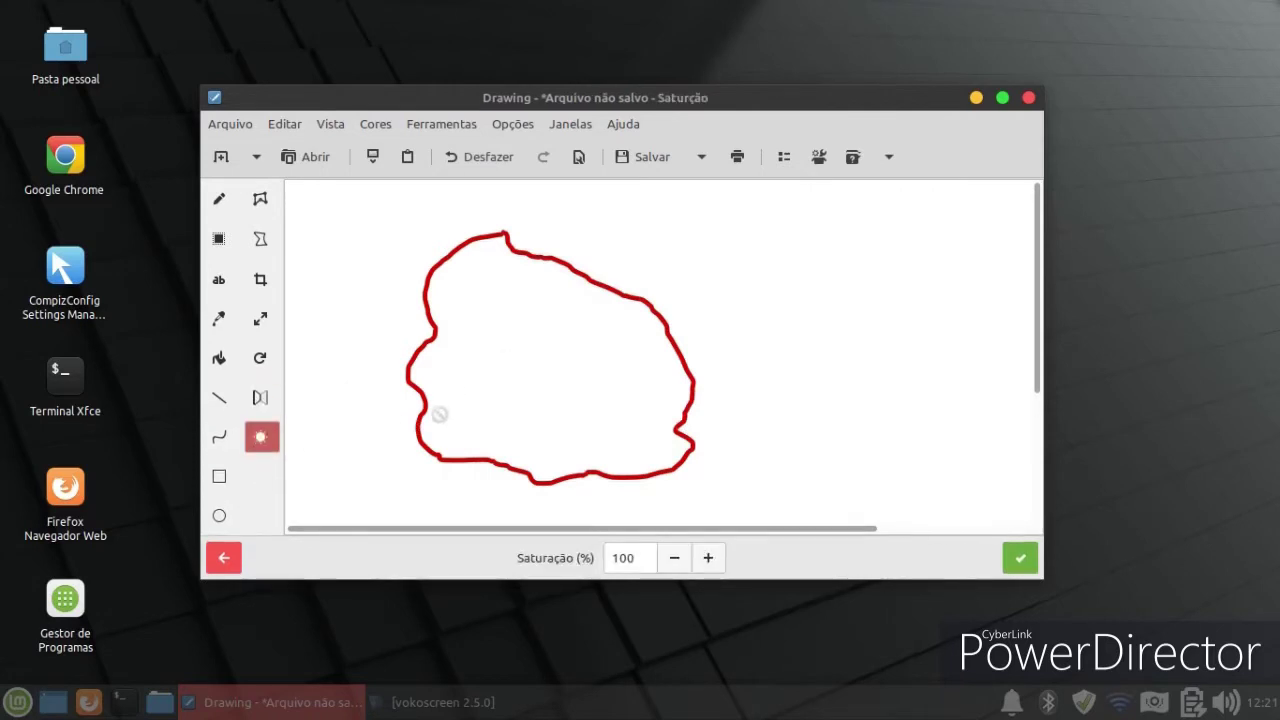
{"action": "left_click", "coordinate": [235, 404]}
{"action": "left_click_drag", "start_coordinate": [386, 285], "coordinate": [771, 425]}
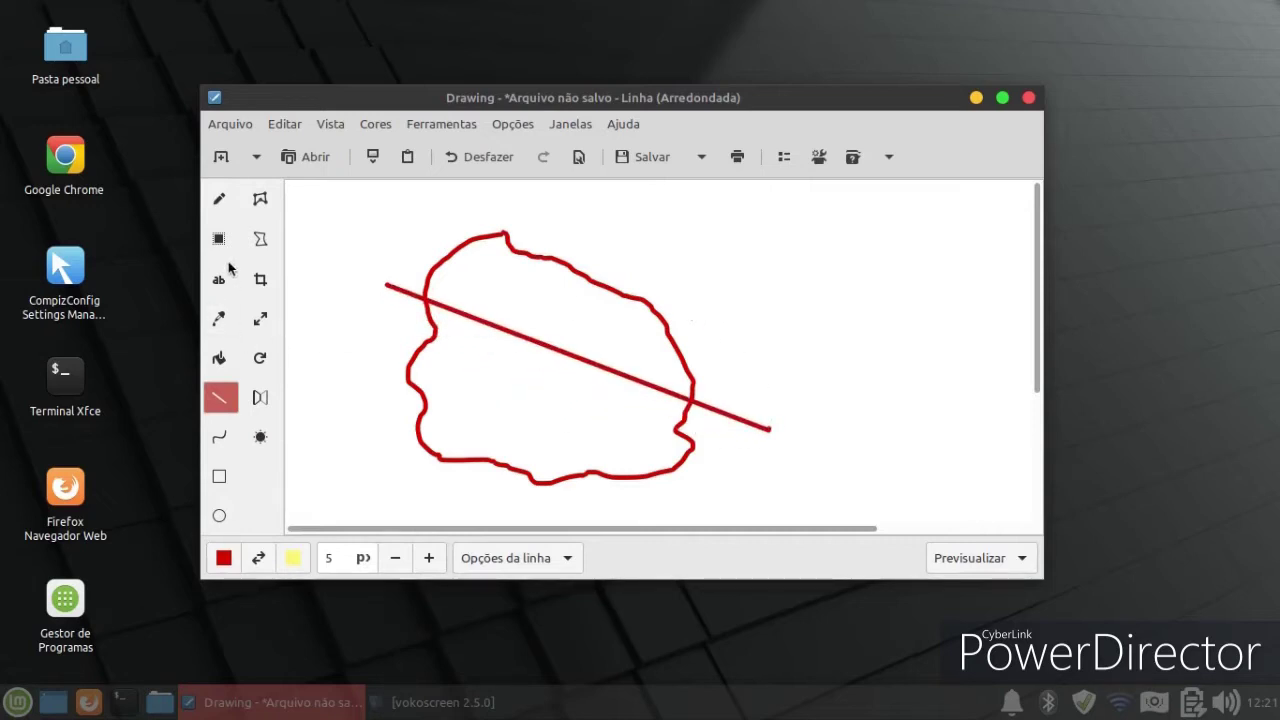
{"action": "left_click", "coordinate": [262, 239]}
{"action": "mouse_move", "coordinate": [356, 262]}
{"action": "left_mouse_down"}
{"action": "mouse_move", "coordinate": [420, 292]}
{"action": "mouse_move", "coordinate": [786, 312]}
{"action": "mouse_move", "coordinate": [842, 415]}
{"action": "mouse_move", "coordinate": [738, 448]}
{"action": "left_mouse_up"}
Step: Close the drawing window and discard the unsaved changes
{"action": "left_click", "coordinate": [1029, 98]}
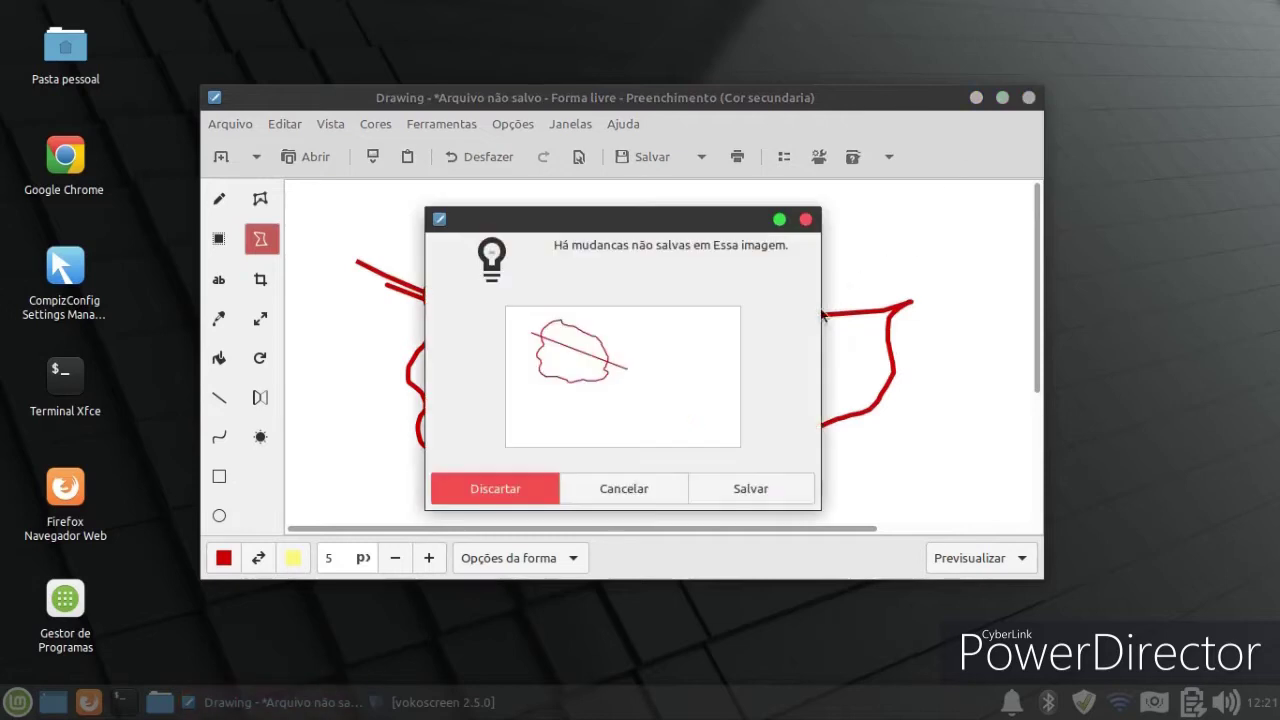
{"action": "left_click", "coordinate": [624, 489]}
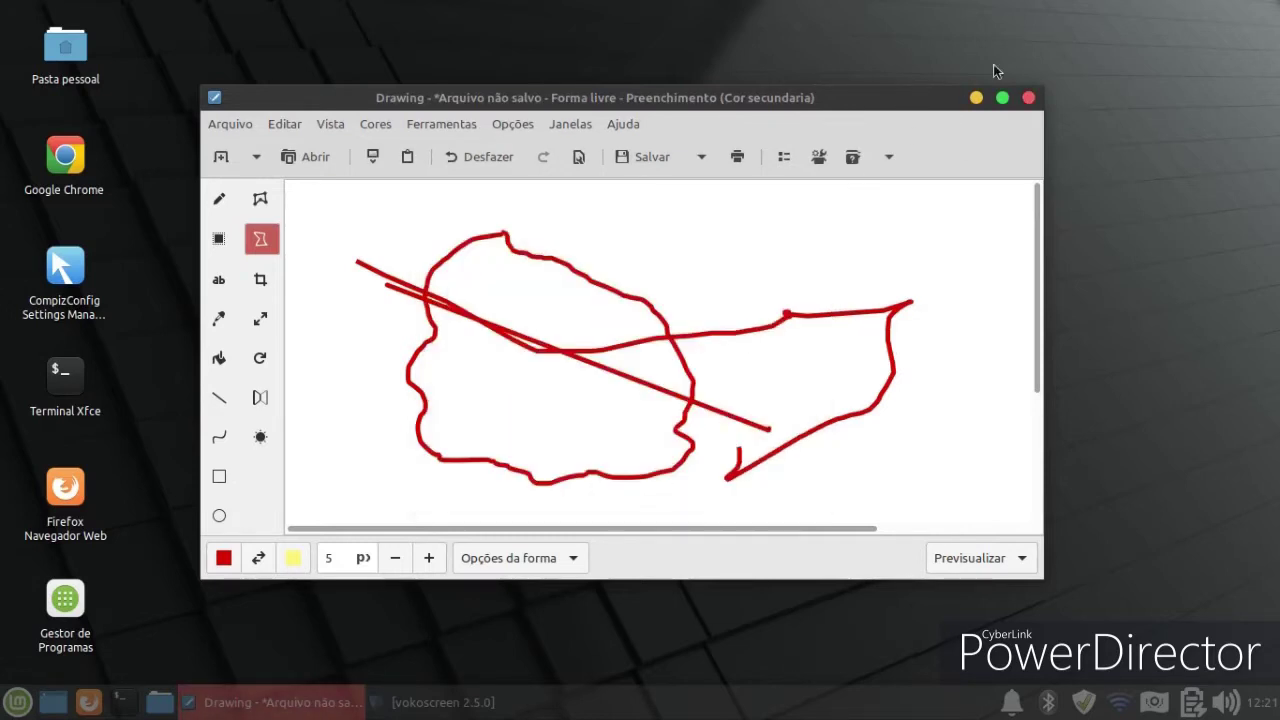
{"action": "left_click", "coordinate": [1029, 98]}
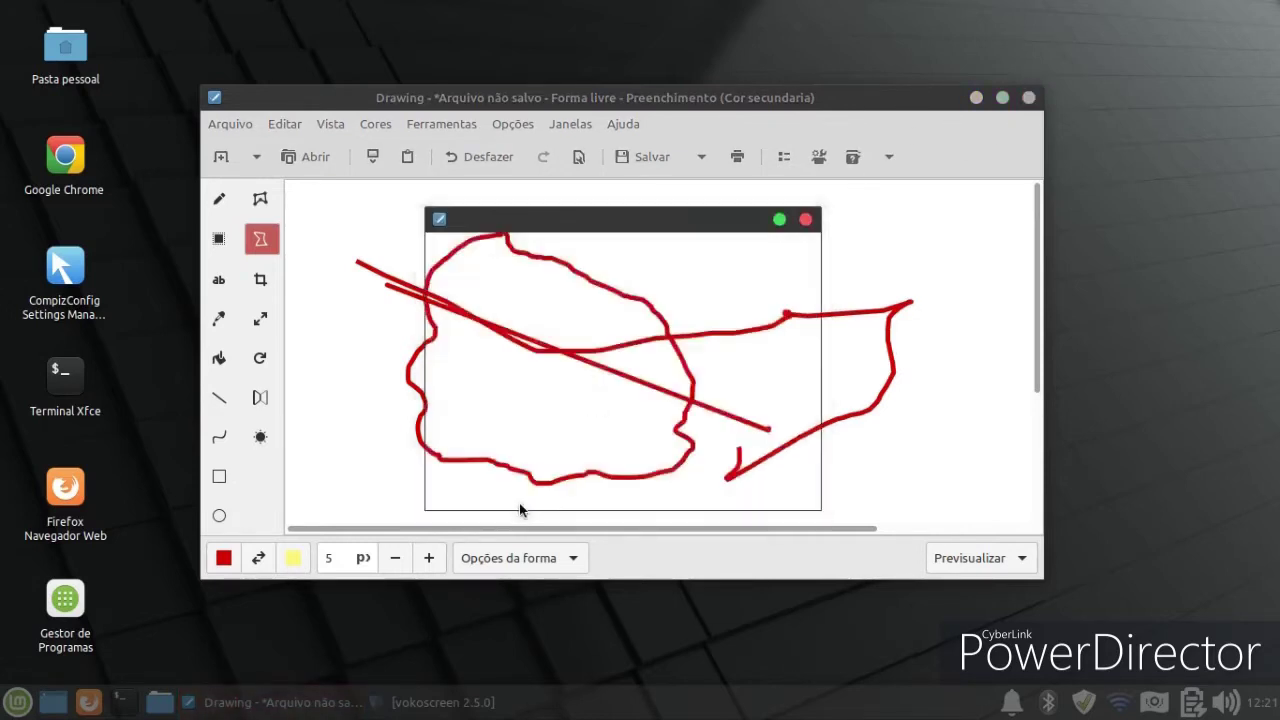
{"action": "left_click", "coordinate": [519, 503]}
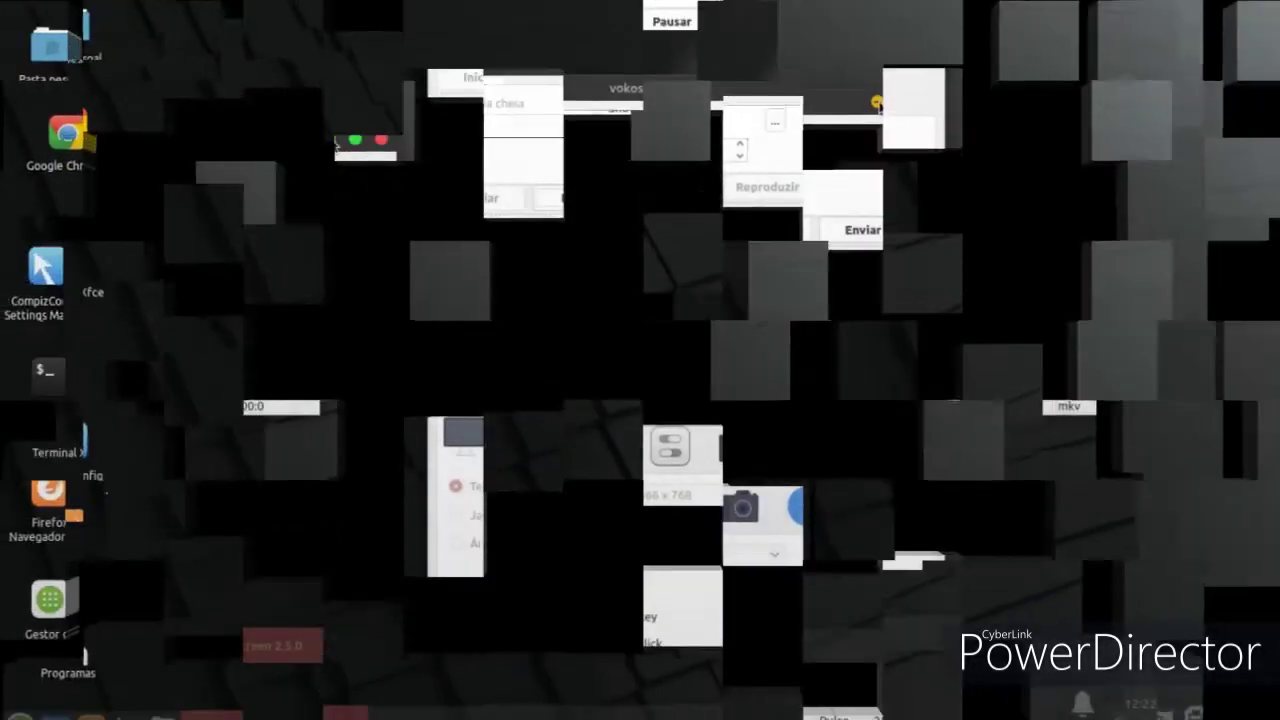
Step: Examine the general, emblem and permission properties of the Desktop folder, and close them
{"action": "right_click", "coordinate": [651, 144]}
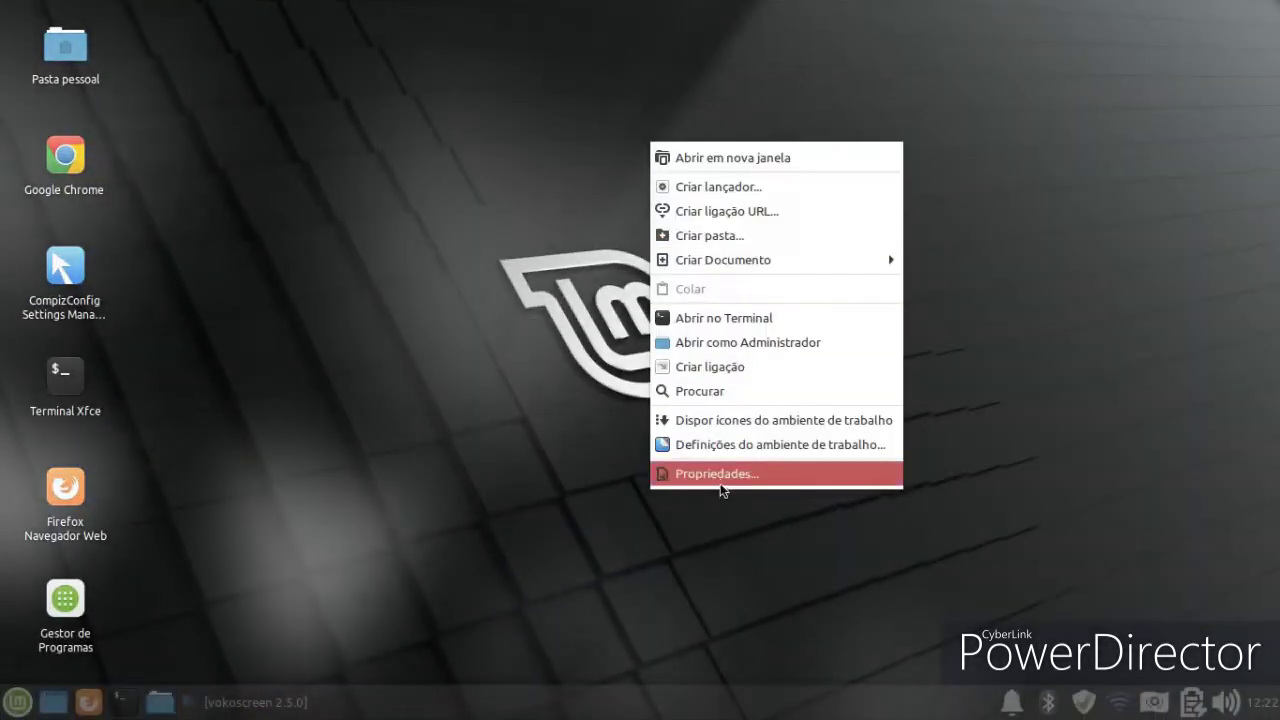
{"action": "left_click", "coordinate": [720, 474]}
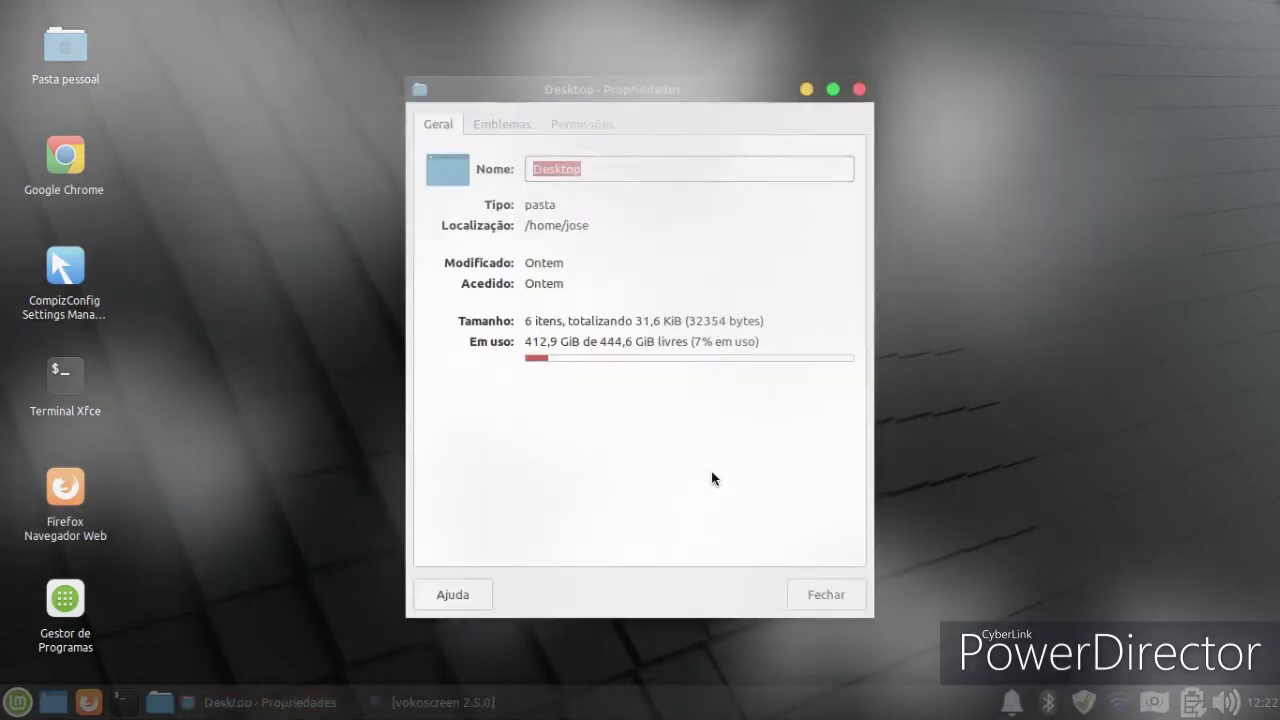
{"action": "left_click", "coordinate": [503, 124]}
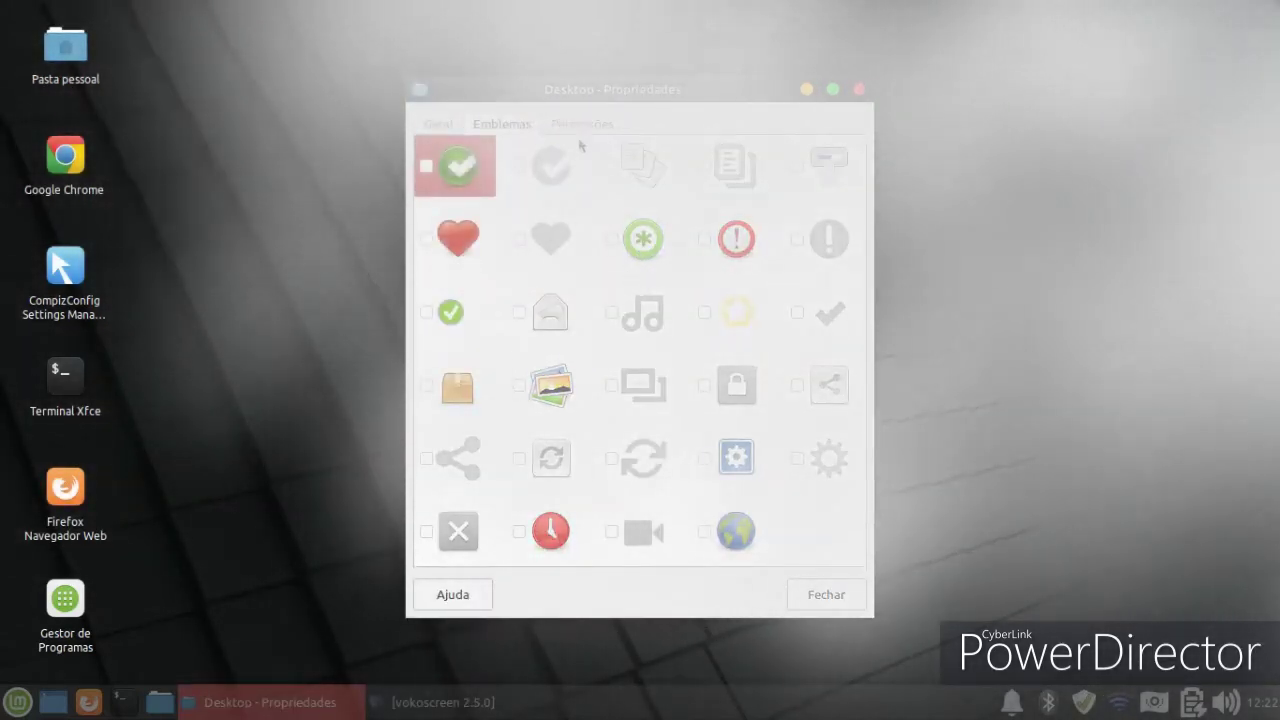
{"action": "left_click", "coordinate": [590, 123]}
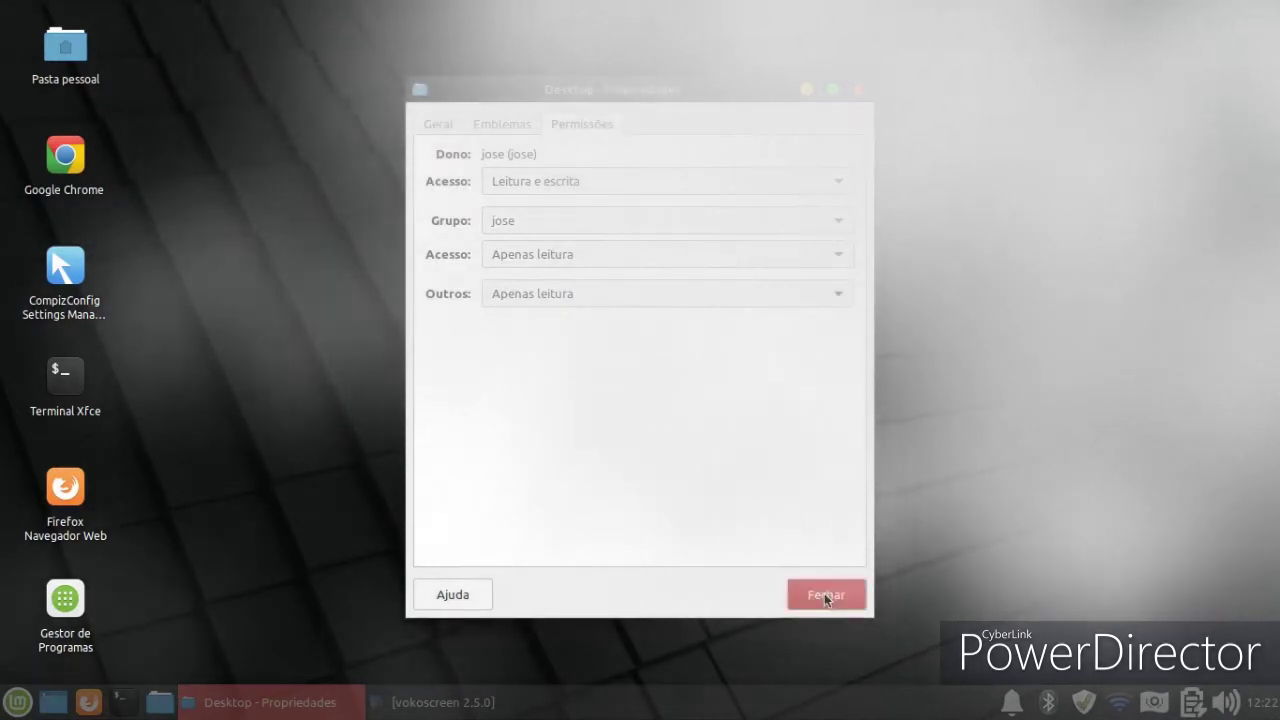
{"action": "left_click", "coordinate": [823, 594]}
Step: Open the desktop background settings and apply the blue coastal bay wallpaper from the backdrops folder
{"action": "right_click", "coordinate": [622, 177]}
{"action": "left_click", "coordinate": [633, 478]}
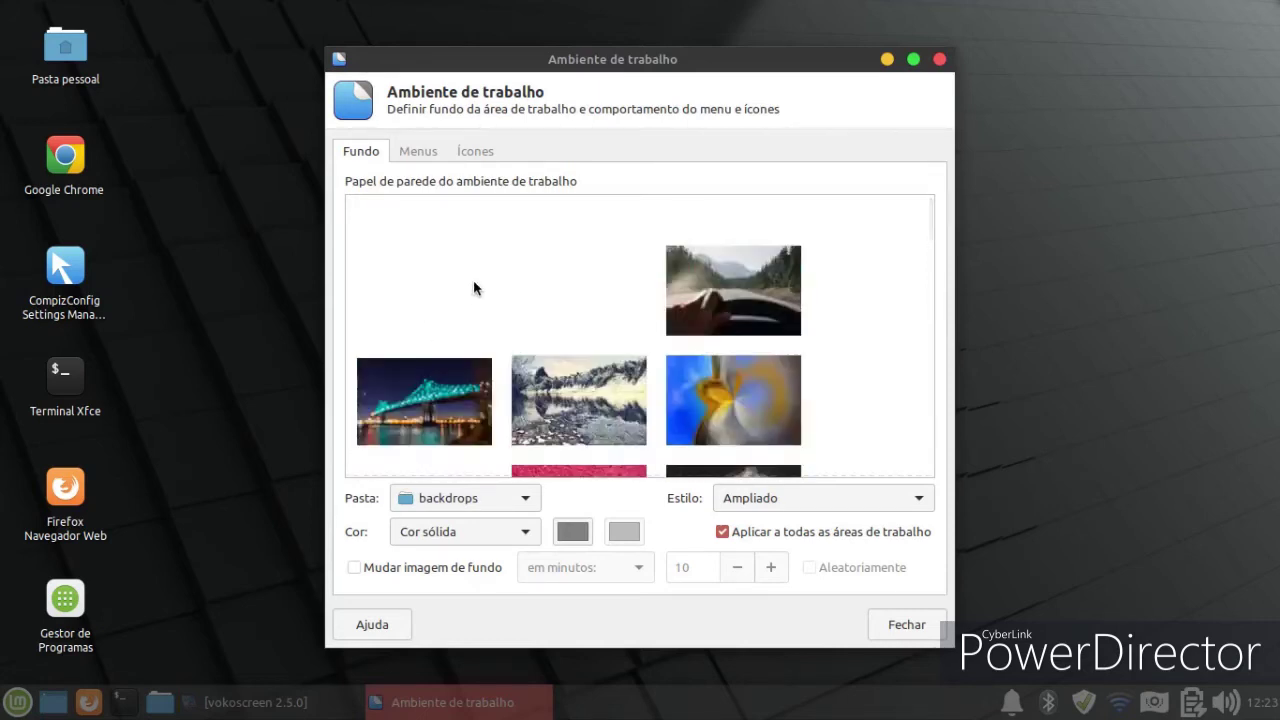
{"action": "scroll", "coordinate": [472, 286], "scroll_direction": "down", "scroll_amount": 10}
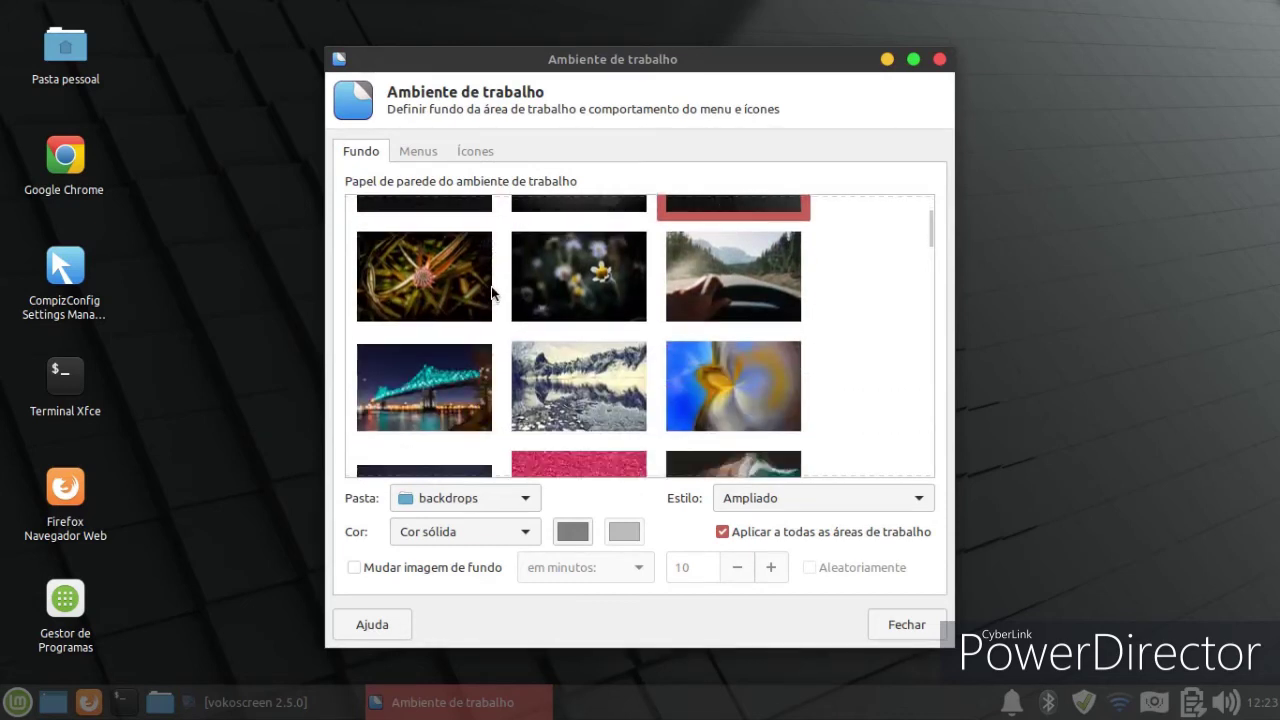
{"action": "scroll", "coordinate": [496, 290], "scroll_direction": "down", "scroll_amount": 15}
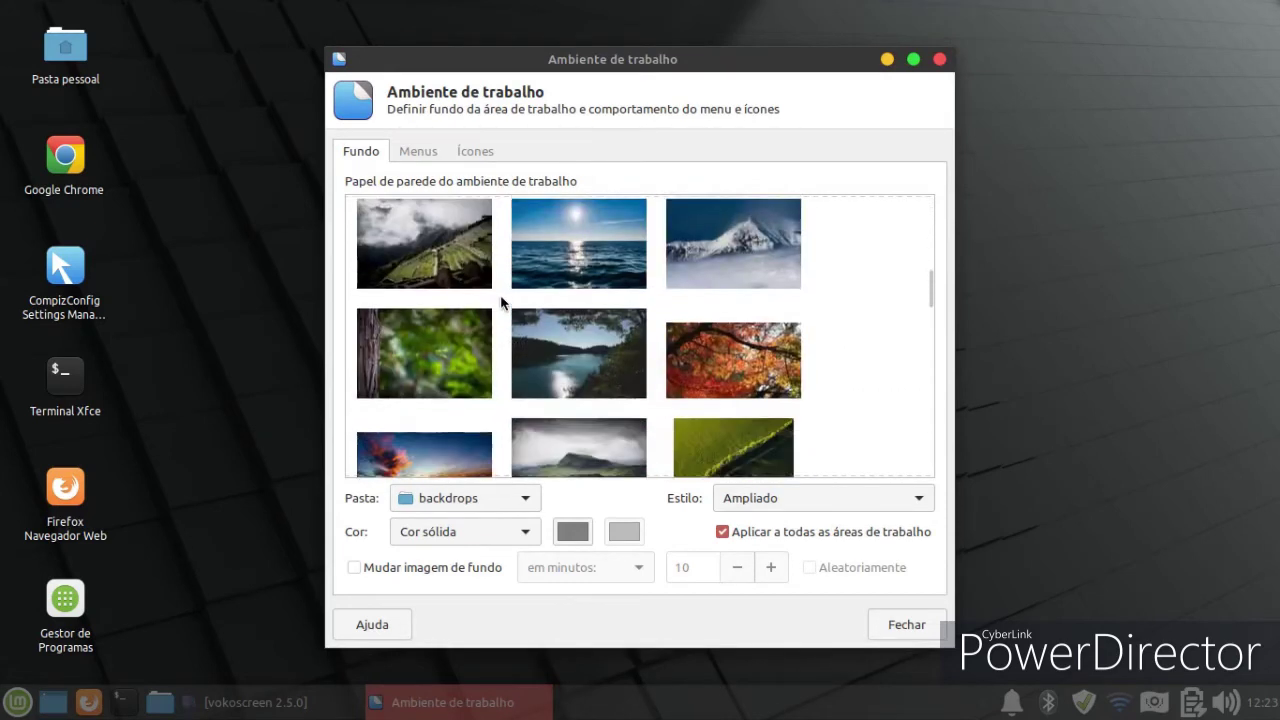
{"action": "scroll", "coordinate": [521, 275], "scroll_direction": "down", "scroll_amount": 10}
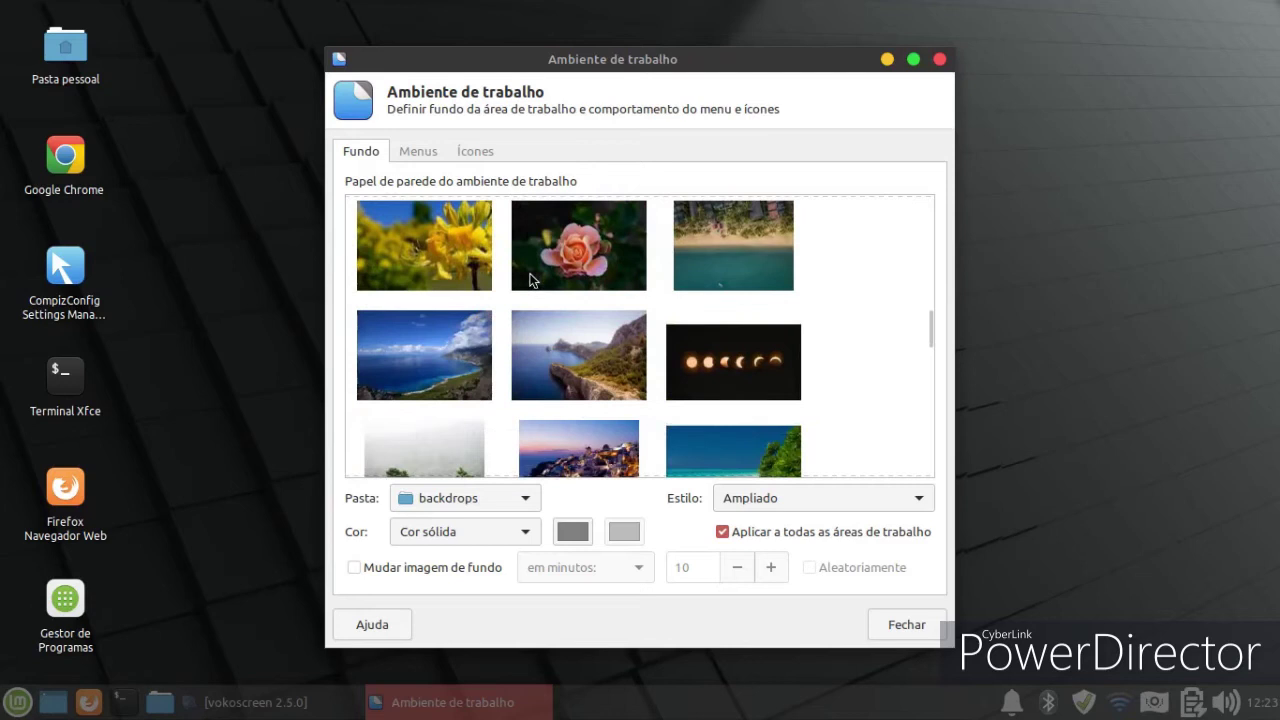
{"action": "left_click", "coordinate": [470, 277]}
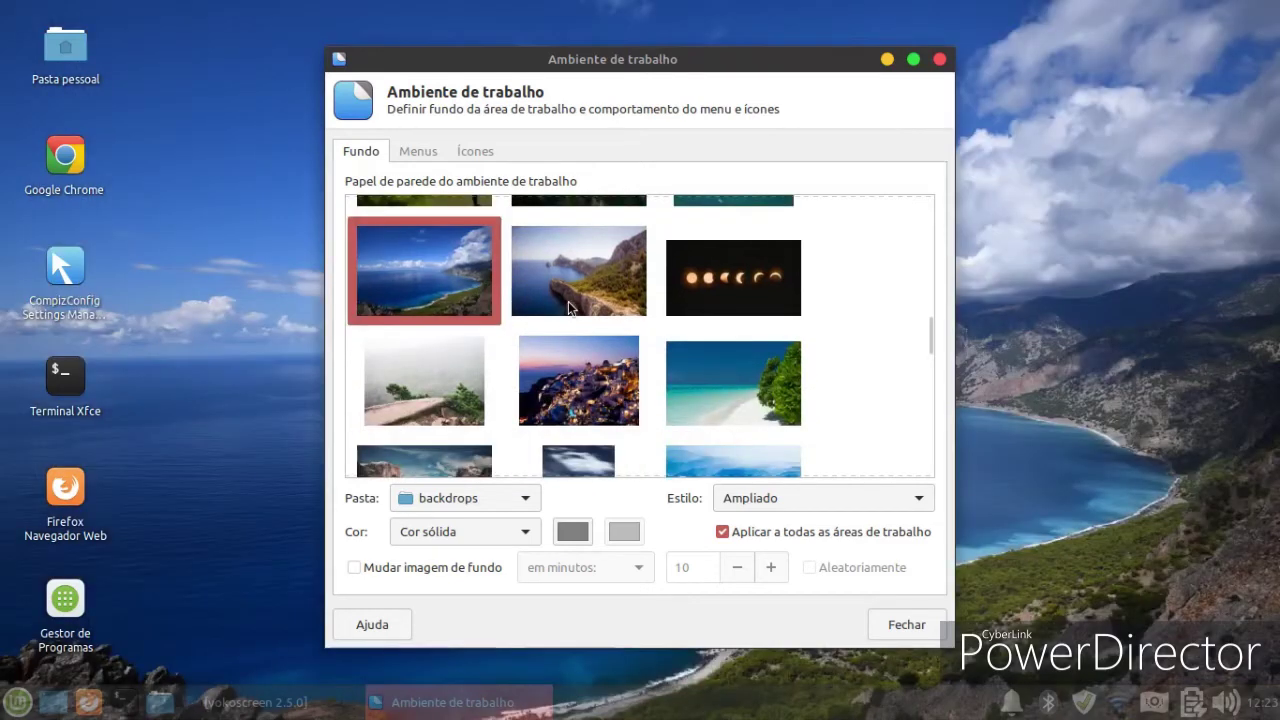
Step: Try the city skyline wallpaper, switch to the winding road through sunset hills, and close the desktop settings
{"action": "scroll", "coordinate": [568, 307], "scroll_direction": "down", "scroll_amount": 8}
{"action": "scroll", "coordinate": [572, 297], "scroll_direction": "down", "scroll_amount": 8}
{"action": "scroll", "coordinate": [572, 296], "scroll_direction": "down", "scroll_amount": 5}
{"action": "scroll", "coordinate": [572, 292], "scroll_direction": "down", "scroll_amount": 2}
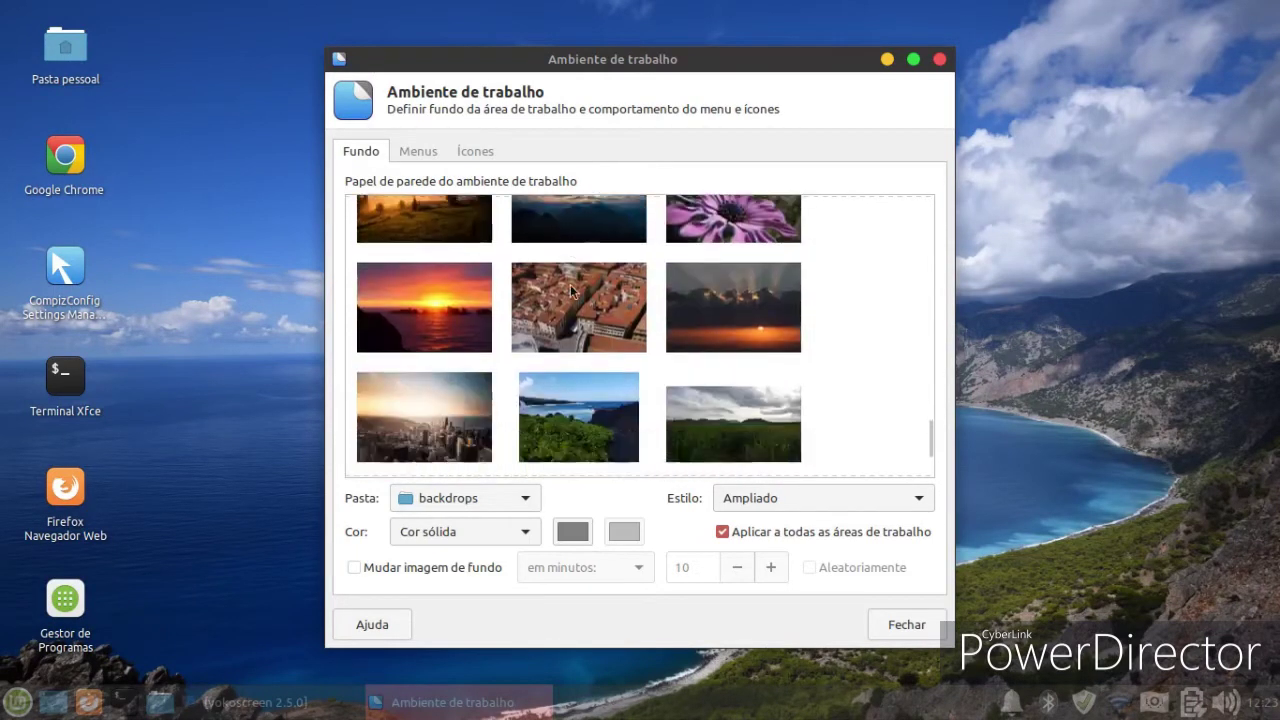
{"action": "scroll", "coordinate": [572, 292], "scroll_direction": "down", "scroll_amount": 2}
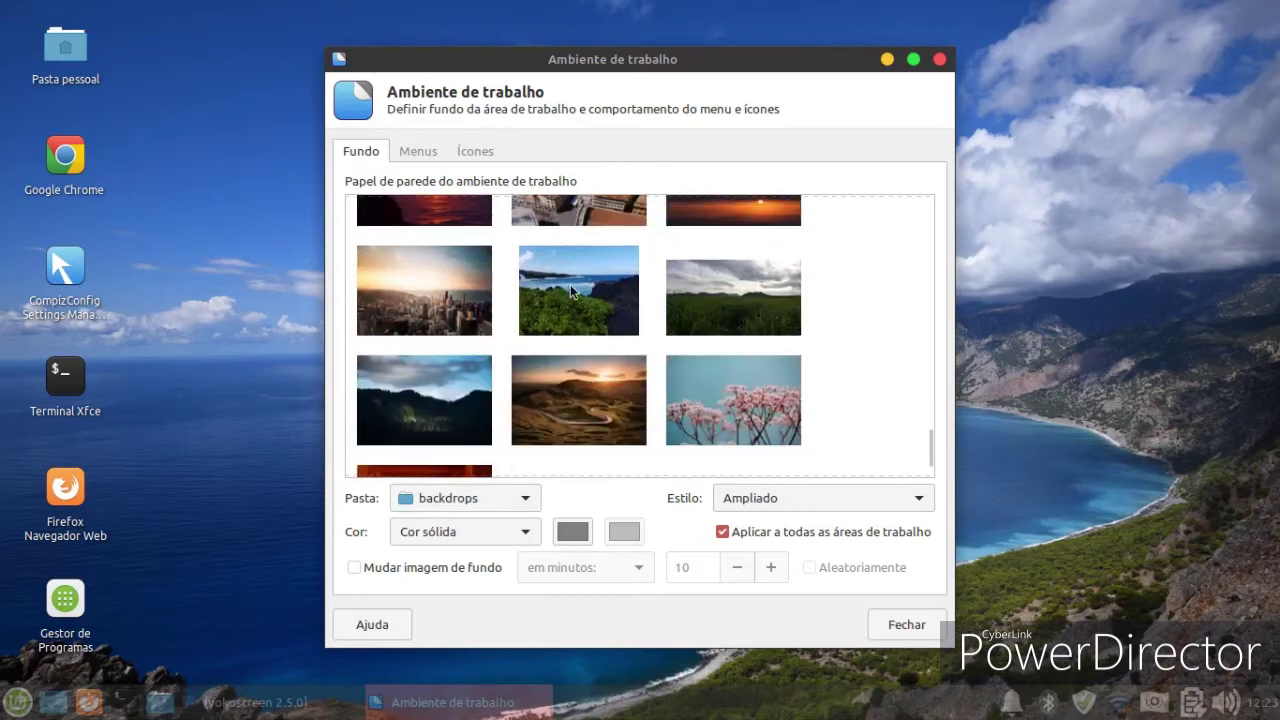
{"action": "left_click", "coordinate": [380, 295]}
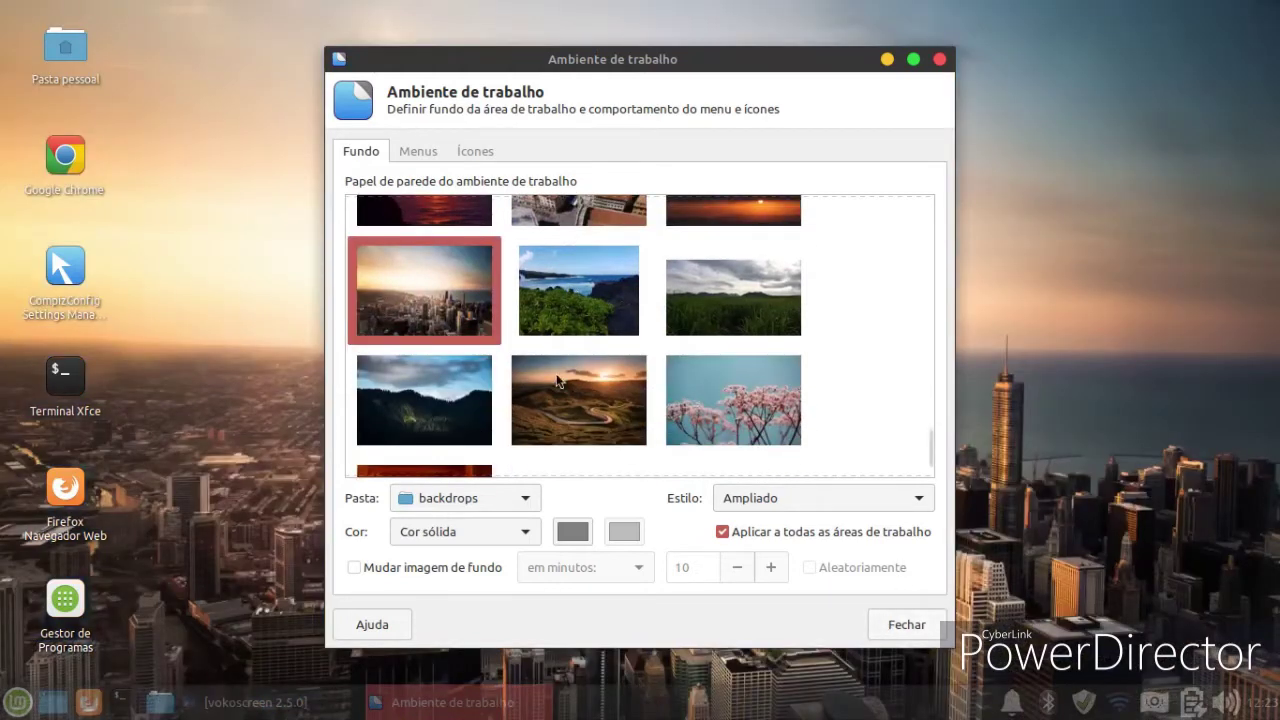
{"action": "left_click", "coordinate": [561, 381]}
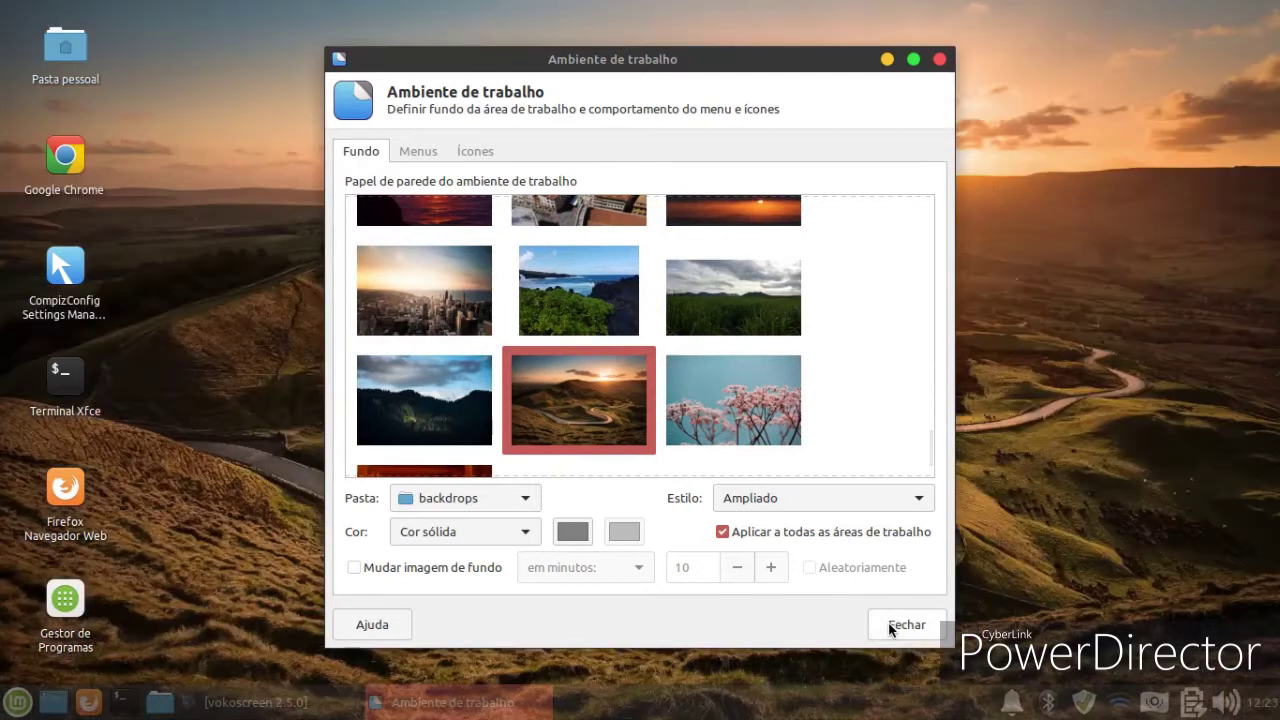
{"action": "left_click", "coordinate": [889, 623]}
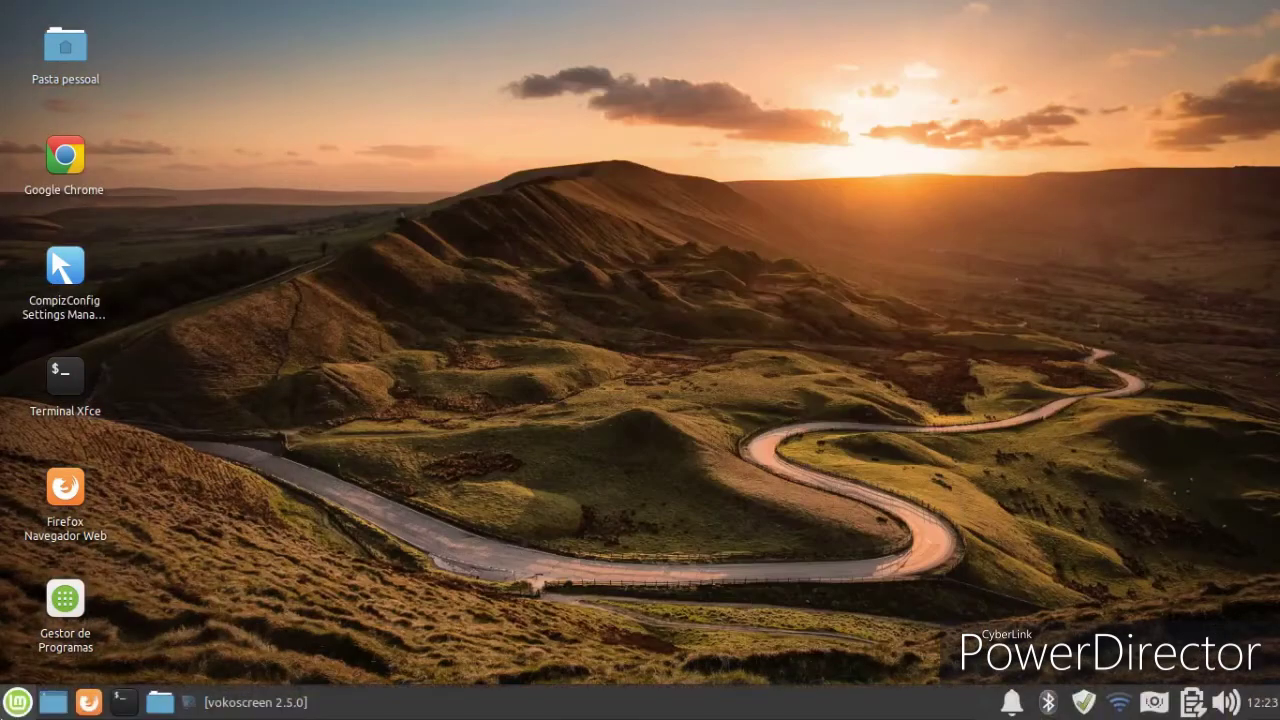
Step: Open the Appearance settings, apply the Sierra-light style and check how the applications menu looks with it
{"action": "left_click", "coordinate": [18, 702]}
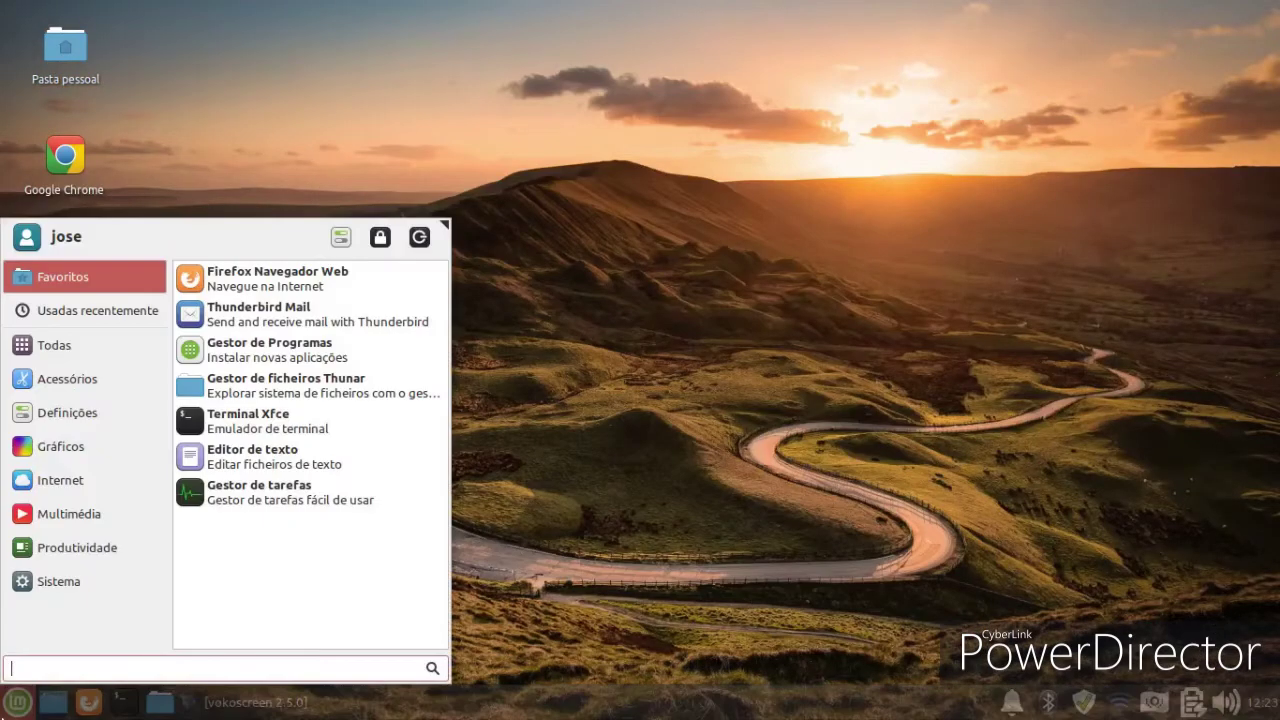
{"action": "left_click", "coordinate": [338, 240]}
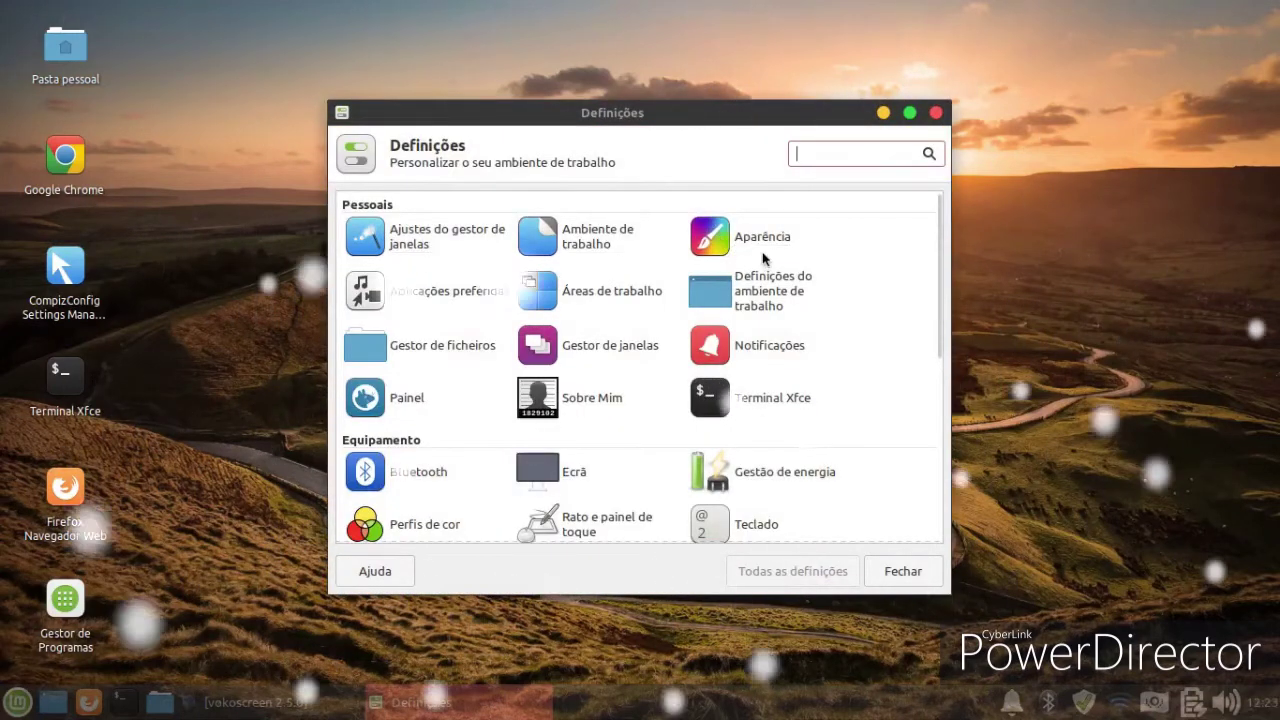
{"action": "left_click", "coordinate": [744, 249]}
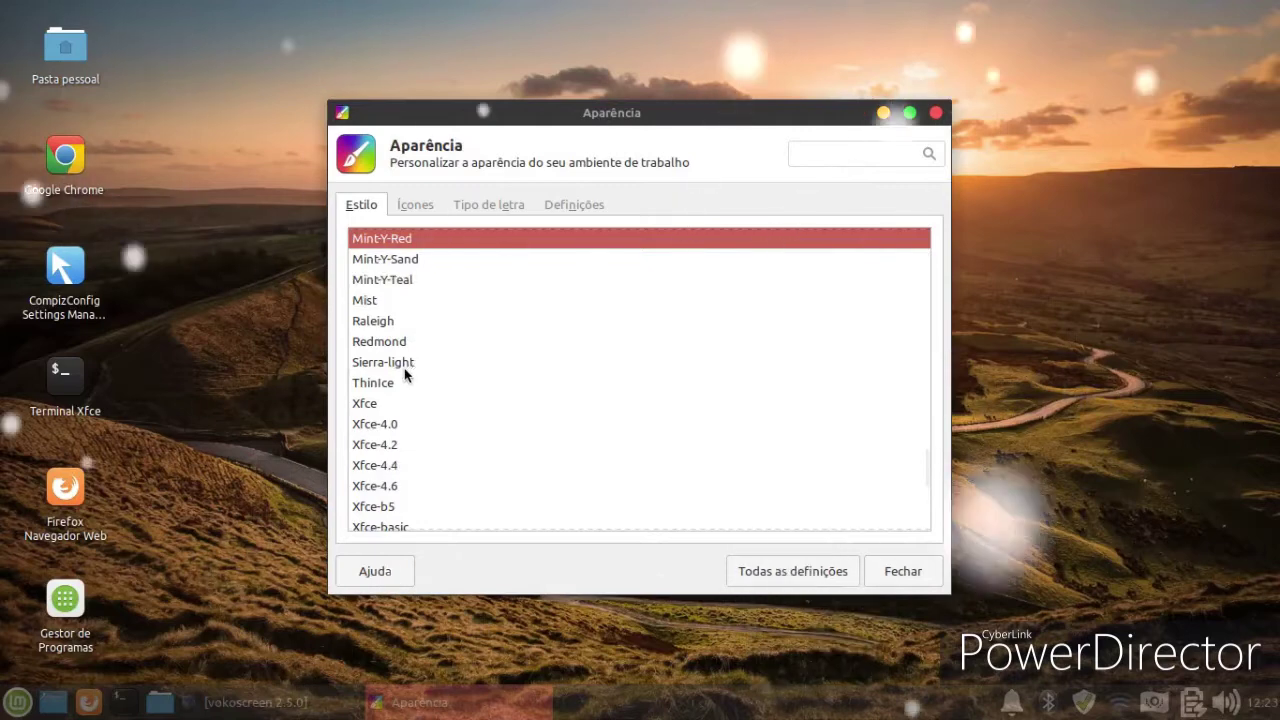
{"action": "scroll", "coordinate": [434, 396], "scroll_direction": "down", "scroll_amount": 3}
{"action": "scroll", "coordinate": [432, 396], "scroll_direction": "up", "scroll_amount": 3}
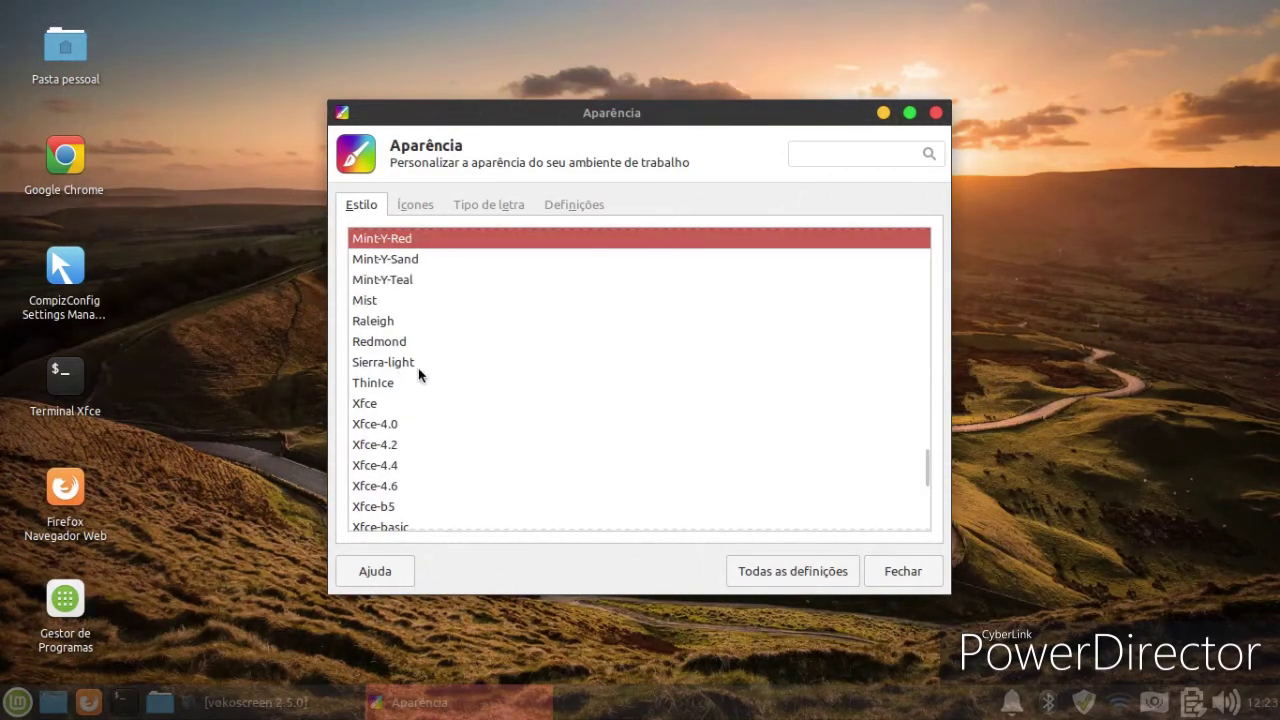
{"action": "left_click", "coordinate": [422, 360]}
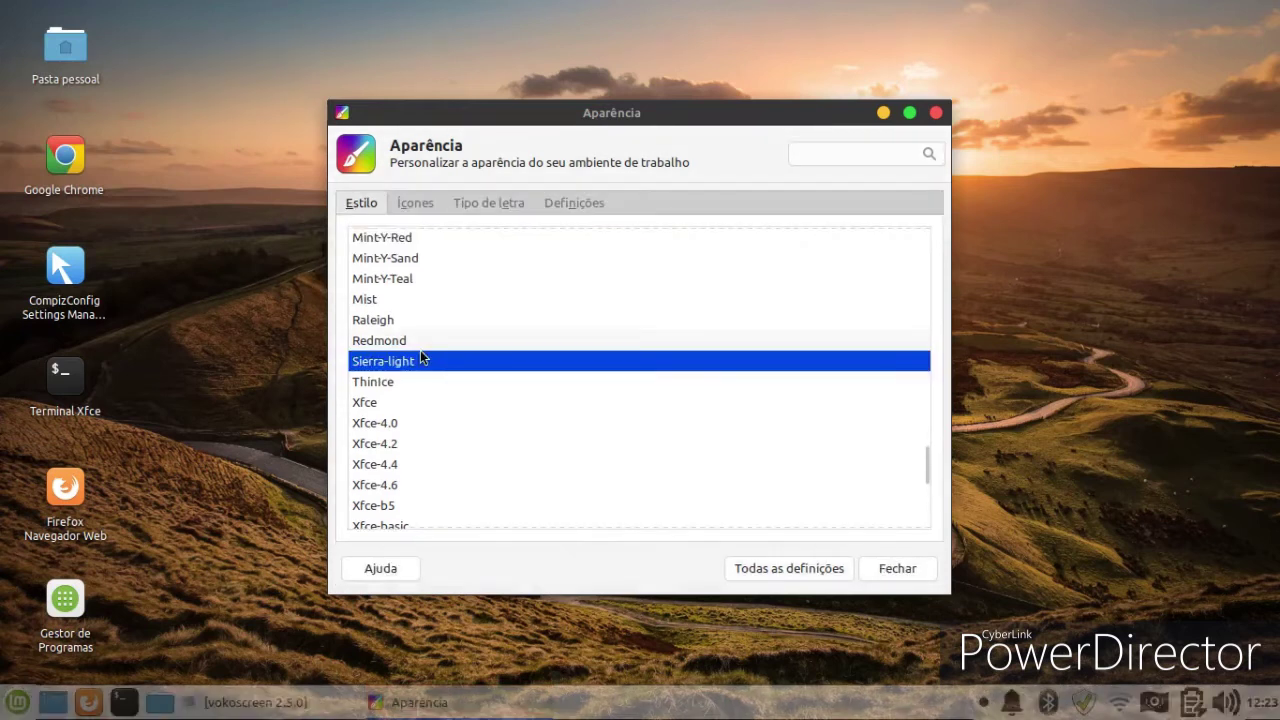
{"action": "left_click", "coordinate": [17, 702]}
{"action": "left_click", "coordinate": [563, 522]}
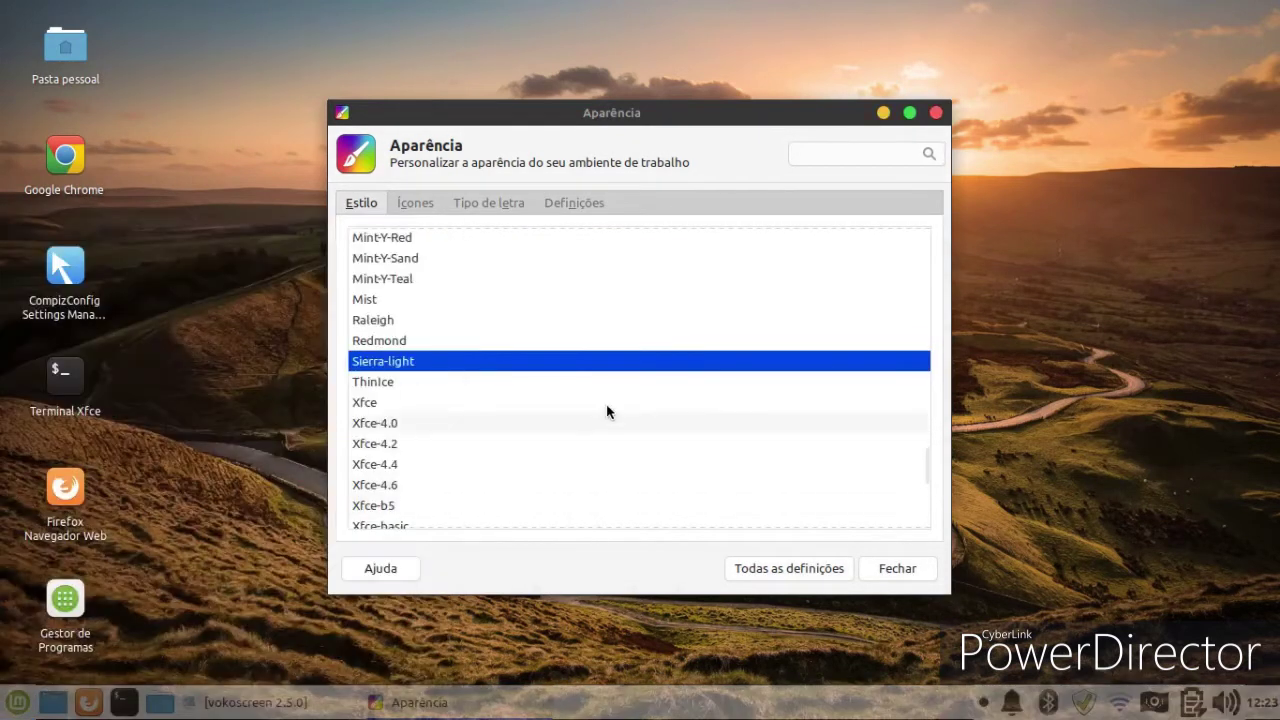
Step: Apply the Xfce-redmondxp style and check how the applications menu looks with it
{"action": "scroll", "coordinate": [606, 409], "scroll_direction": "down", "scroll_amount": 6}
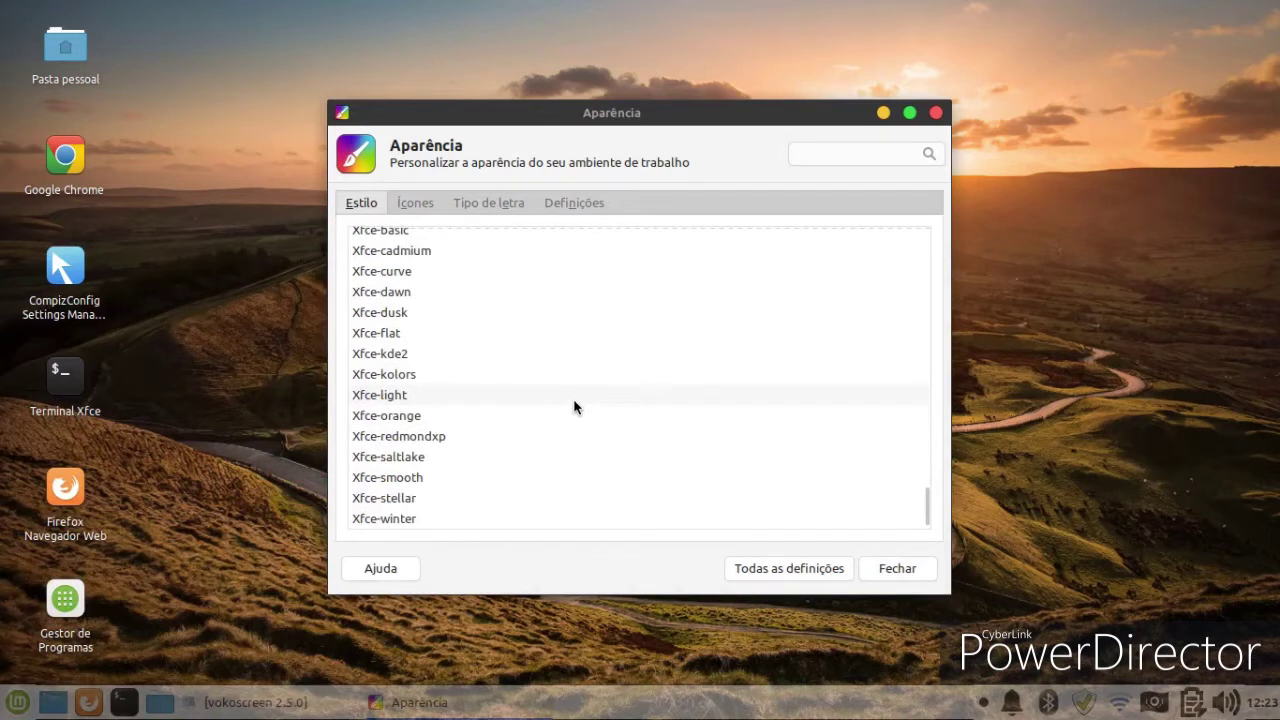
{"action": "left_click", "coordinate": [459, 446]}
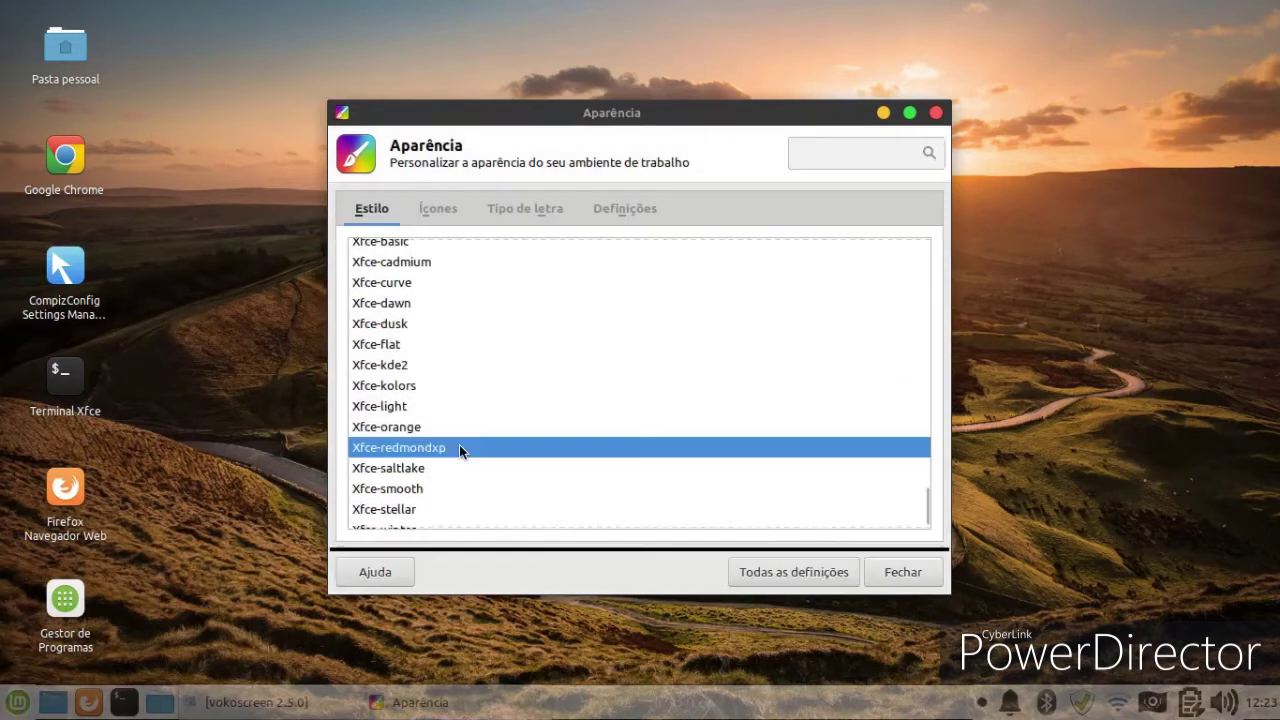
{"action": "left_click", "coordinate": [6, 706]}
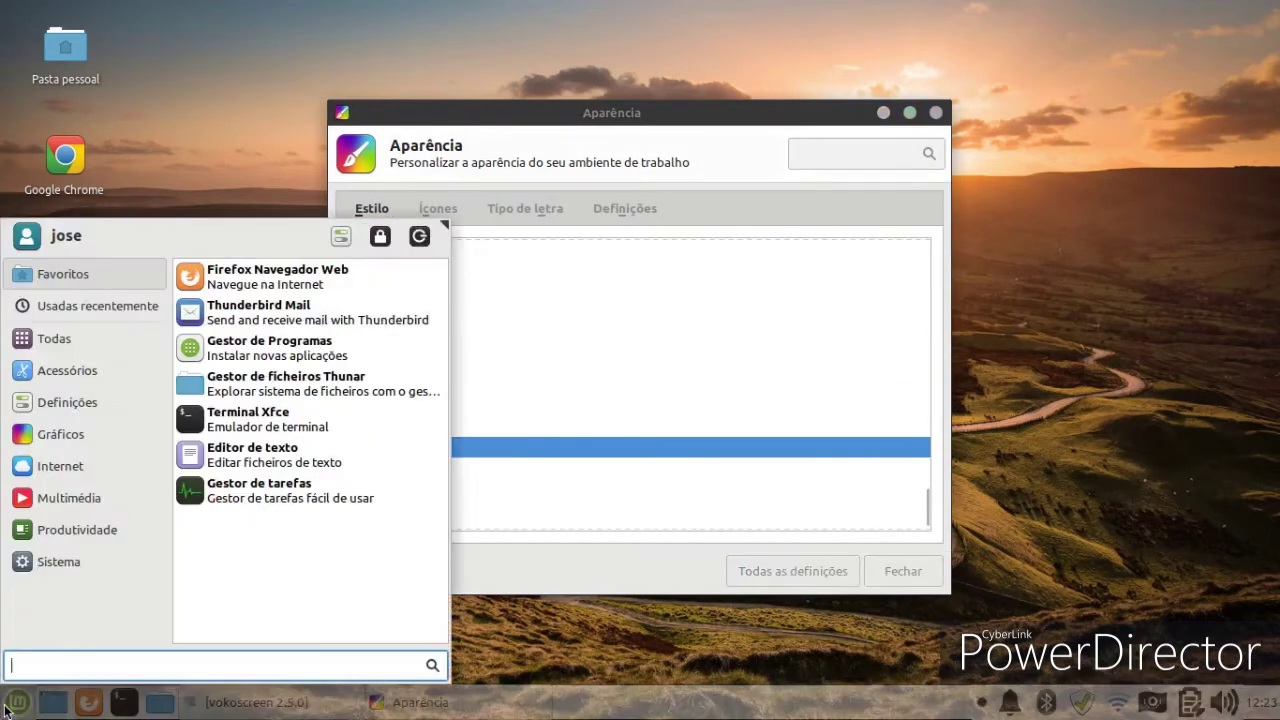
{"action": "left_click", "coordinate": [543, 471]}
Step: Apply the Mint-Y-Dark-Pink style and check how the applications menu looks with it
{"action": "scroll", "coordinate": [479, 457], "scroll_direction": "up", "scroll_amount": 2}
{"action": "scroll", "coordinate": [480, 457], "scroll_direction": "up", "scroll_amount": 7}
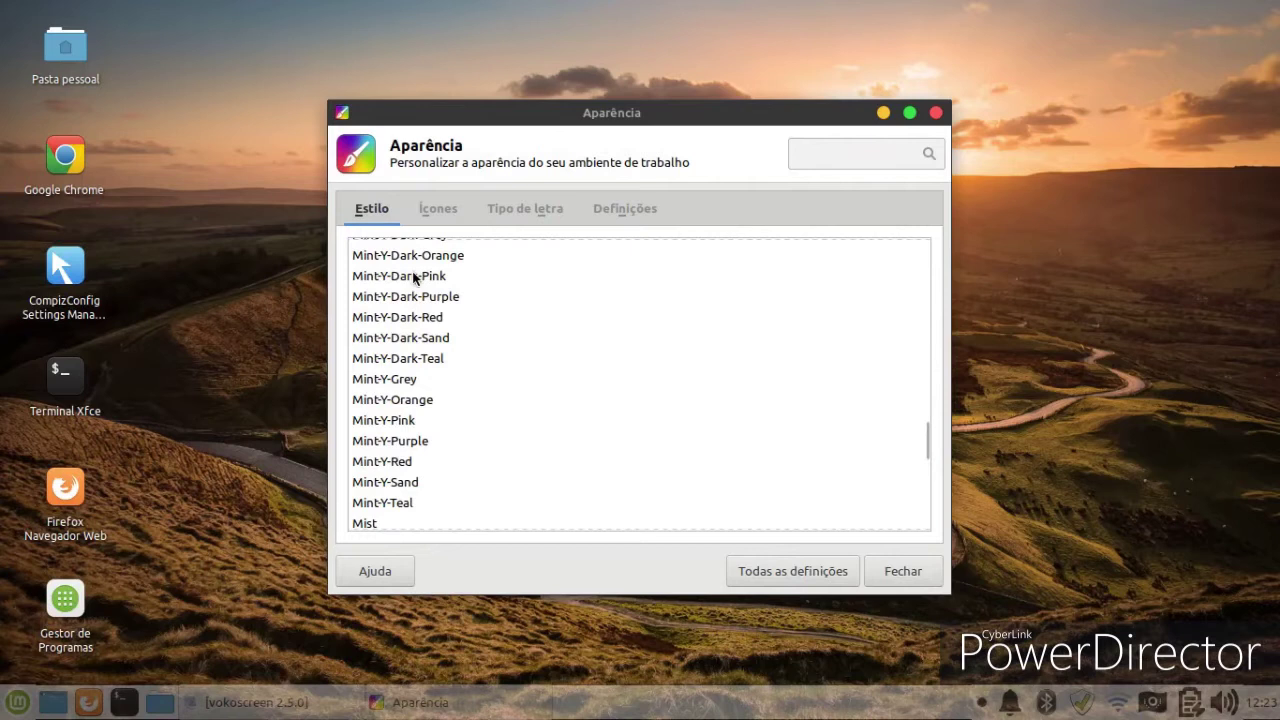
{"action": "left_click", "coordinate": [413, 278]}
{"action": "left_click", "coordinate": [10, 706]}
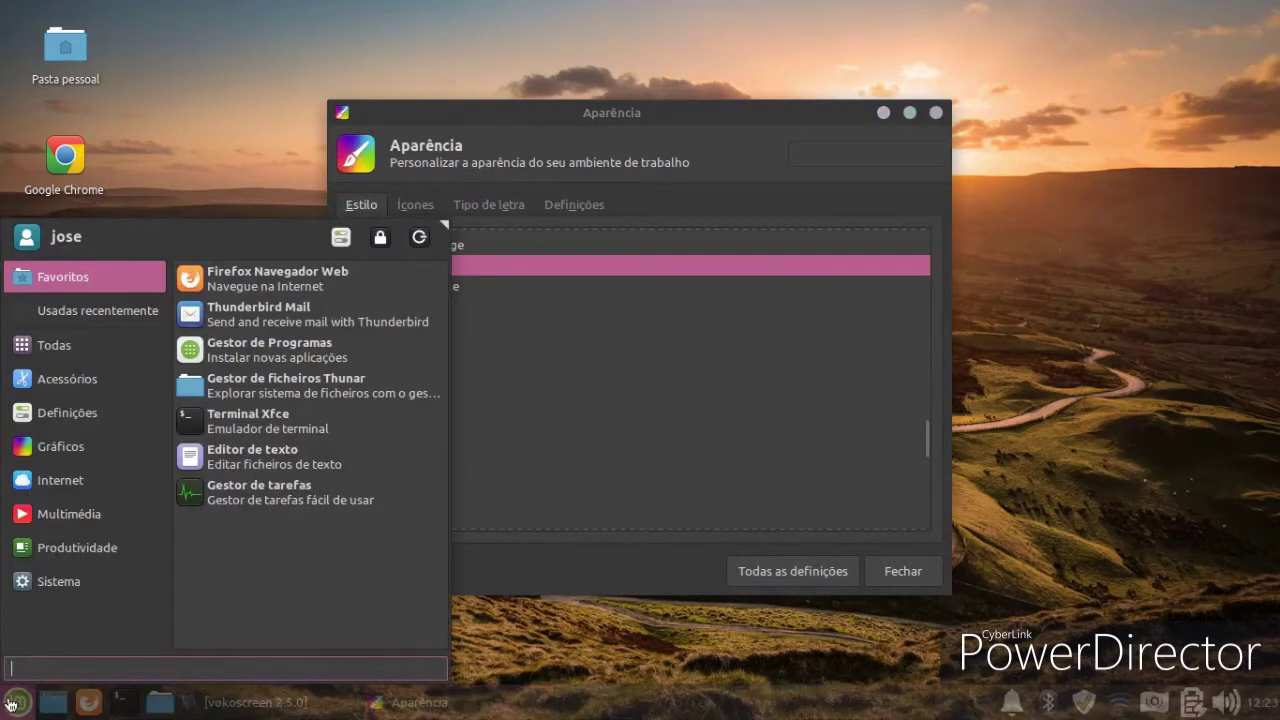
{"action": "left_click", "coordinate": [633, 445]}
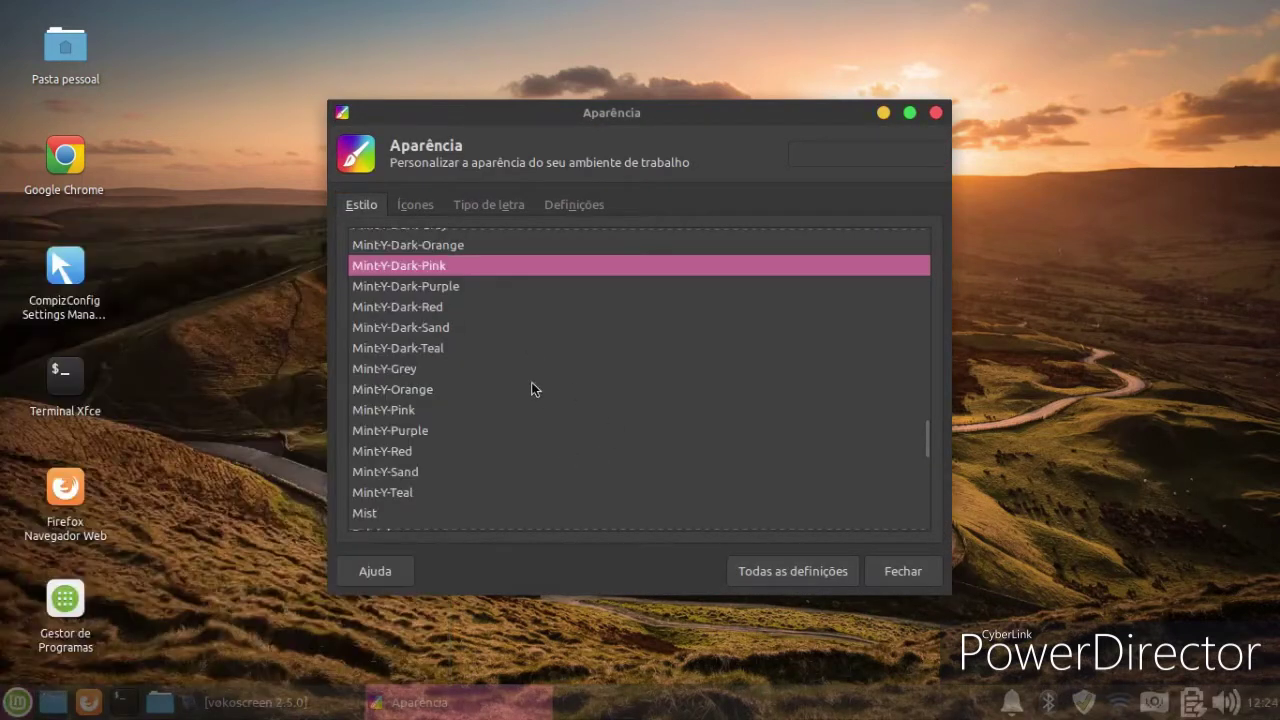
Step: Apply the Mint-Y-Dark-Red style and check how the applications menu looks with it
{"action": "left_click", "coordinate": [438, 310]}
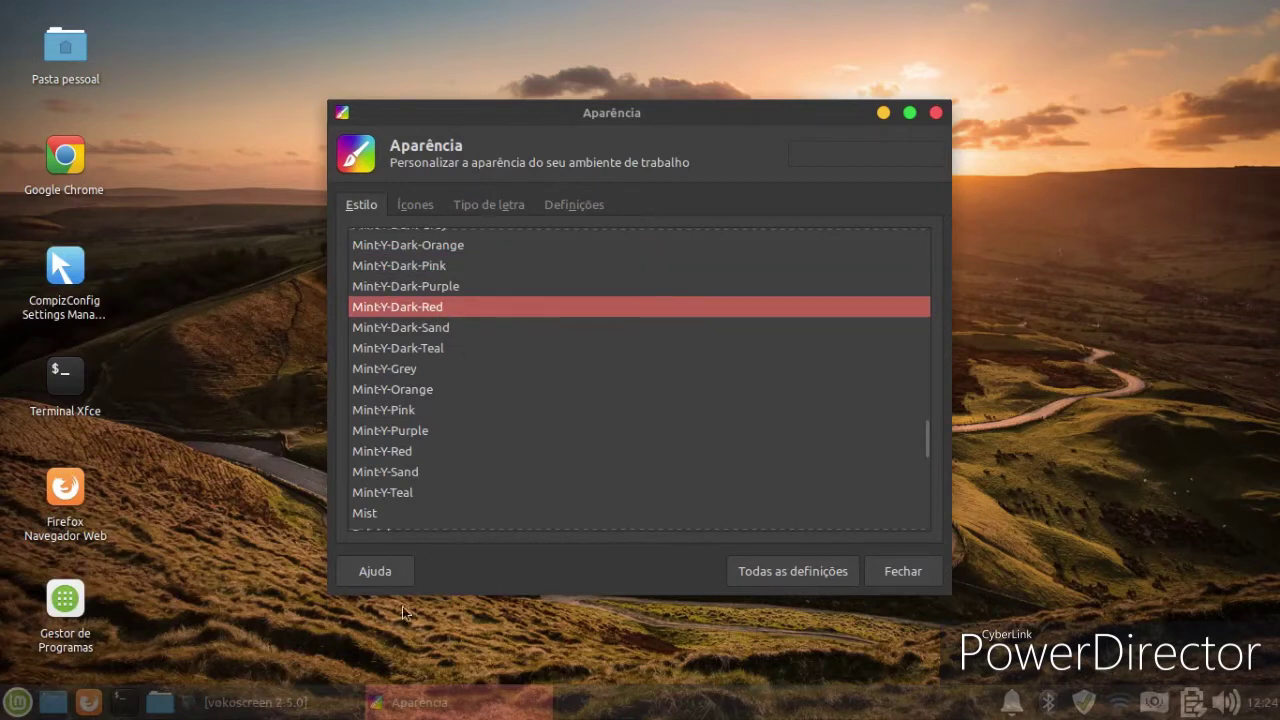
{"action": "left_click", "coordinate": [15, 703]}
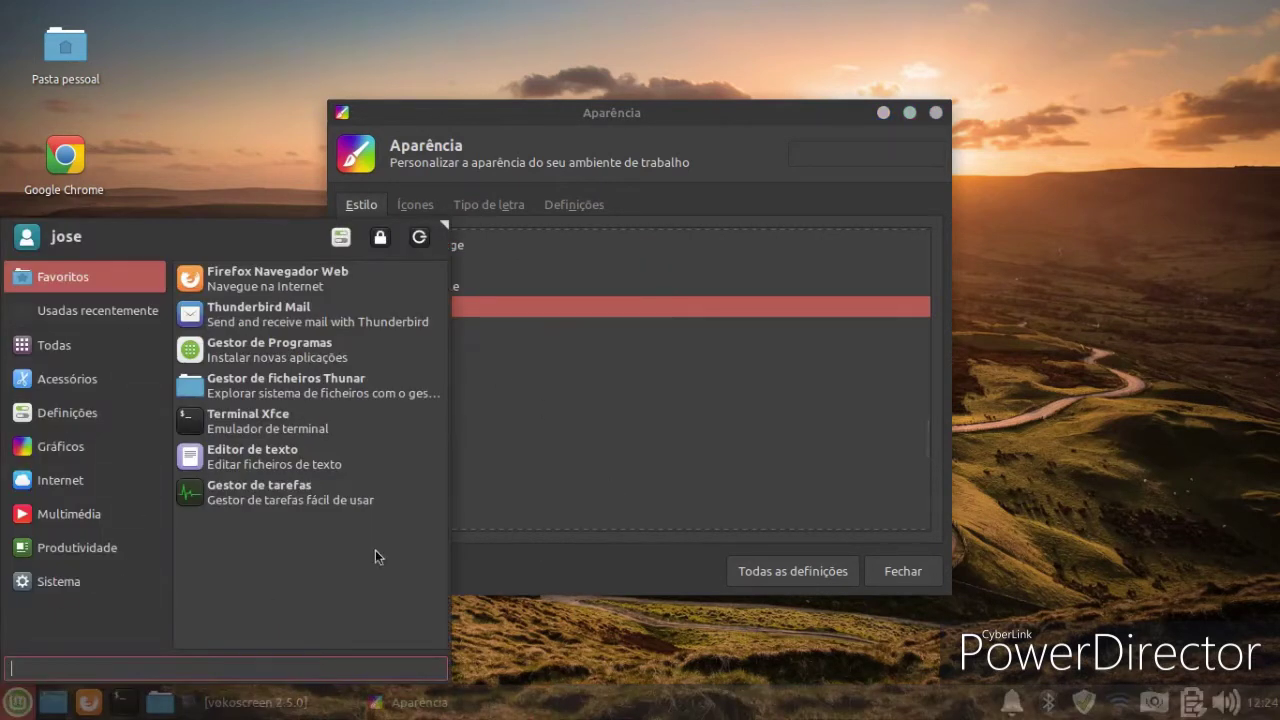
{"action": "left_click", "coordinate": [651, 465]}
Step: Go to the icon theme settings and try the Mint-Y-Dark and Mint-Y-Dark-Blue themes
{"action": "left_click", "coordinate": [407, 206]}
{"action": "scroll", "coordinate": [540, 400], "scroll_direction": "down", "scroll_amount": 3}
{"action": "left_click", "coordinate": [459, 409]}
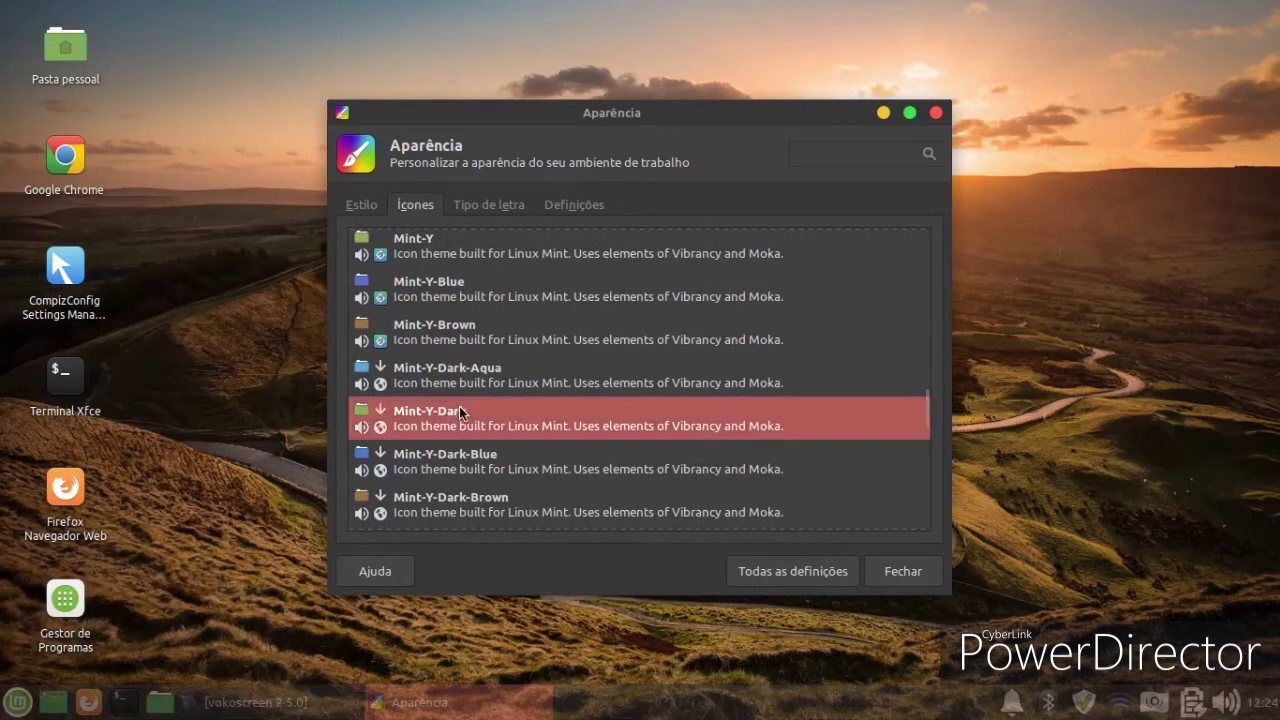
{"action": "left_click", "coordinate": [470, 470]}
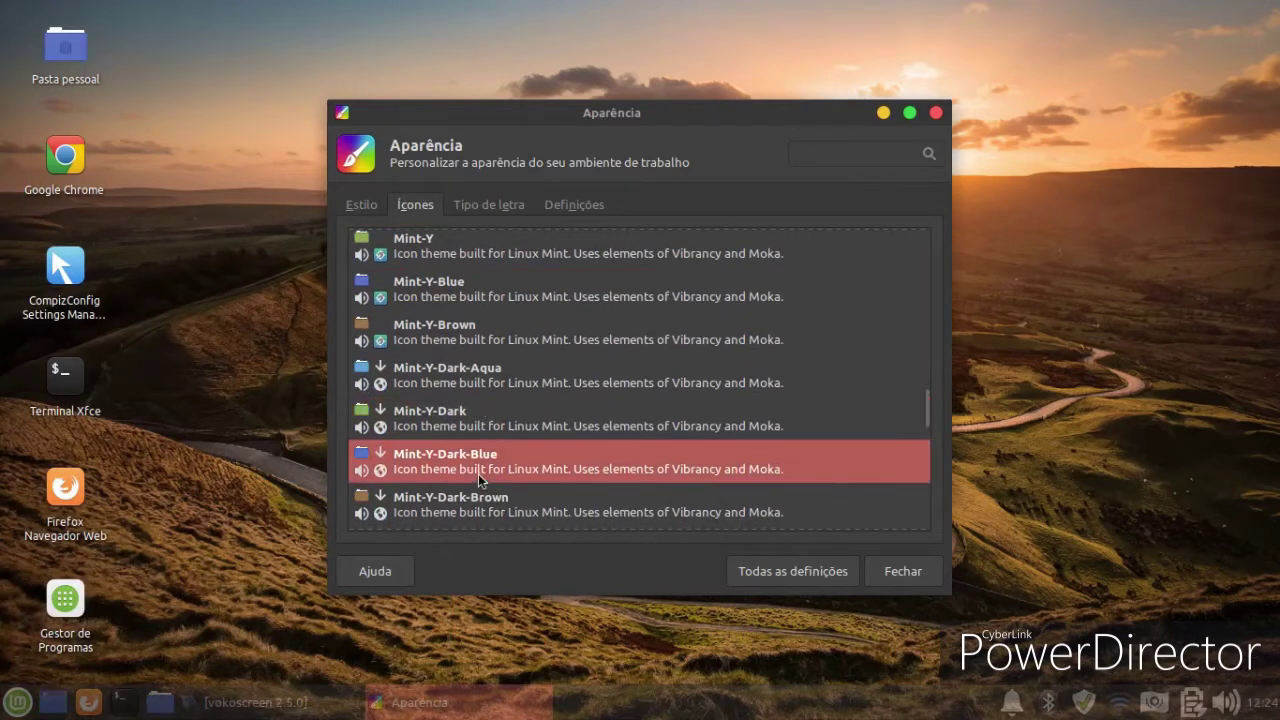
Step: Try the Mint-Y-Dark-Brown, Mint-Y-Dark-Orange and Mint-Y-Grey icon themes
{"action": "scroll", "coordinate": [500, 480], "scroll_direction": "down", "scroll_amount": 3}
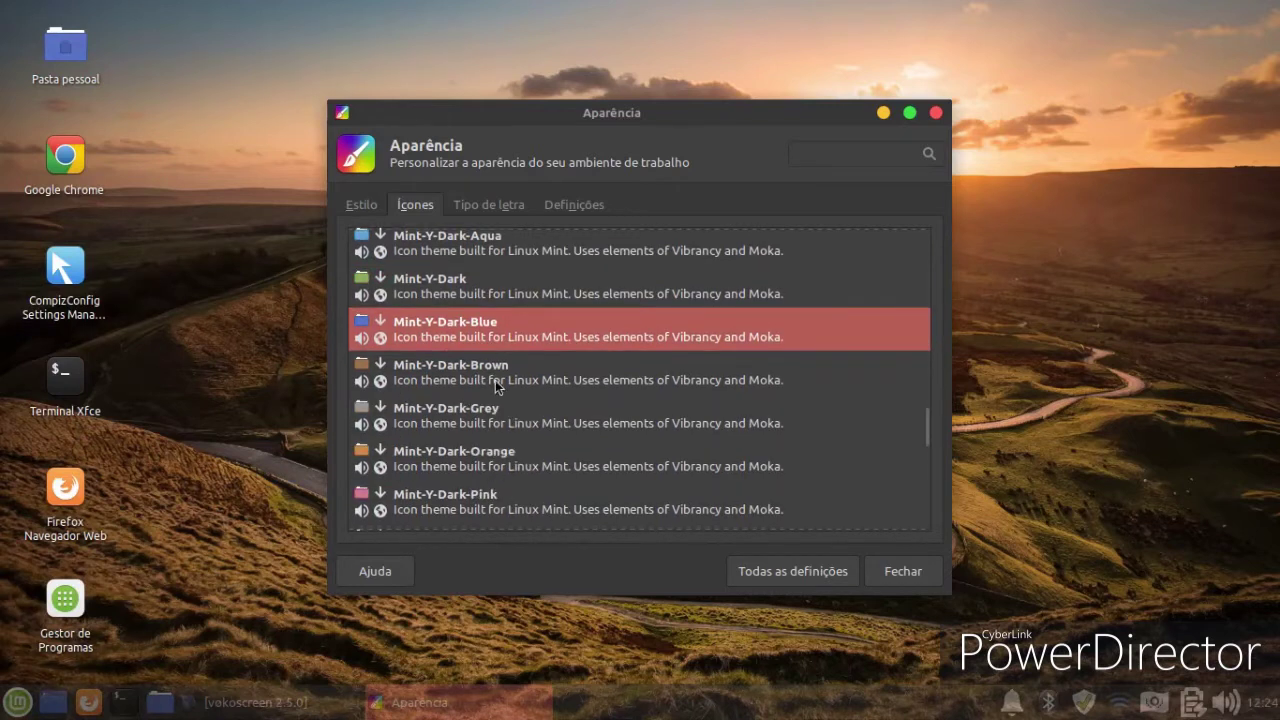
{"action": "left_click", "coordinate": [487, 387]}
{"action": "left_click", "coordinate": [445, 466]}
{"action": "scroll", "coordinate": [458, 450], "scroll_direction": "down", "scroll_amount": 5}
{"action": "left_click", "coordinate": [469, 405]}
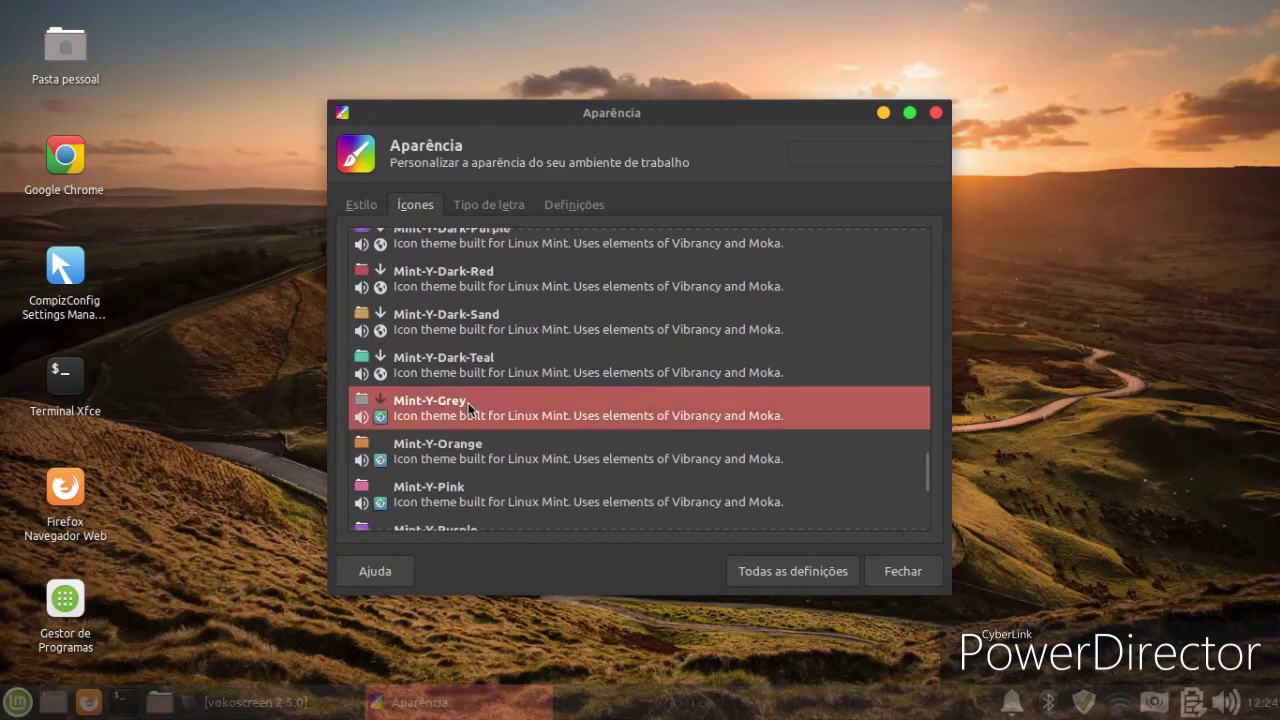
Step: Try the MacOSX icon theme, then Mine-Yosemite, and check how the applications menu looks with the latter
{"action": "scroll", "coordinate": [458, 440], "scroll_direction": "up", "scroll_amount": 12}
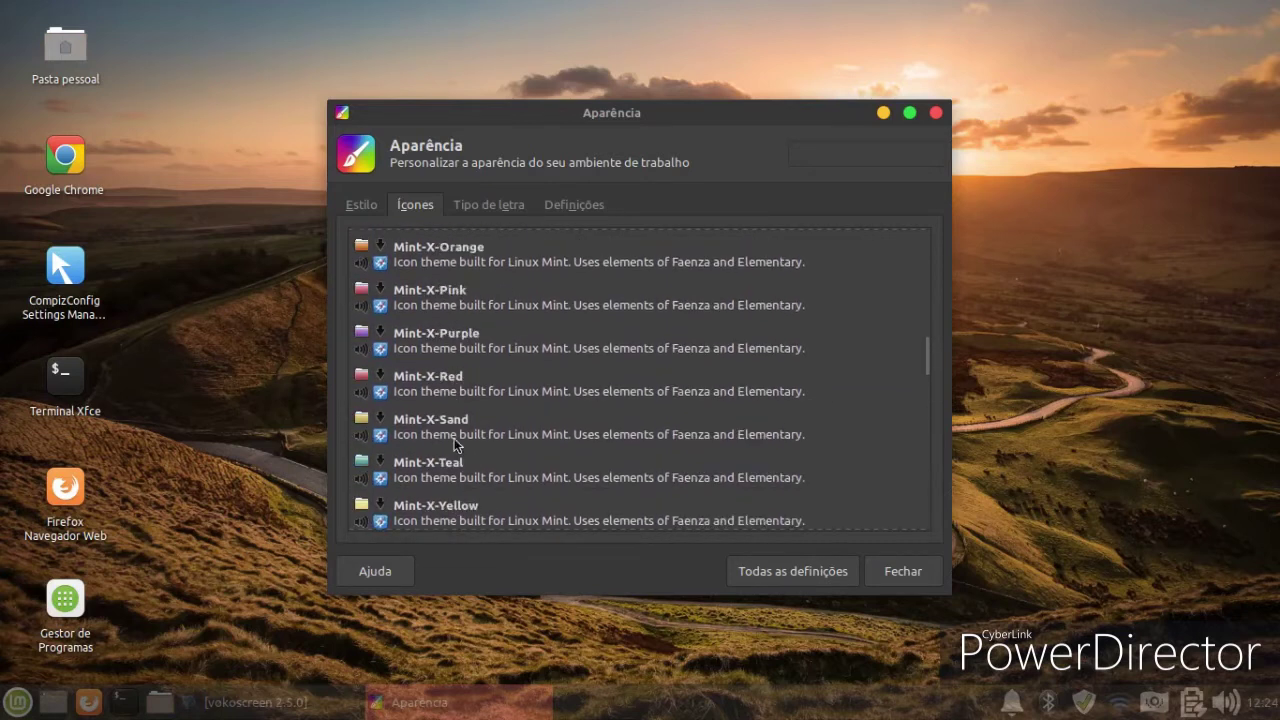
{"action": "scroll", "coordinate": [452, 437], "scroll_direction": "up", "scroll_amount": 4}
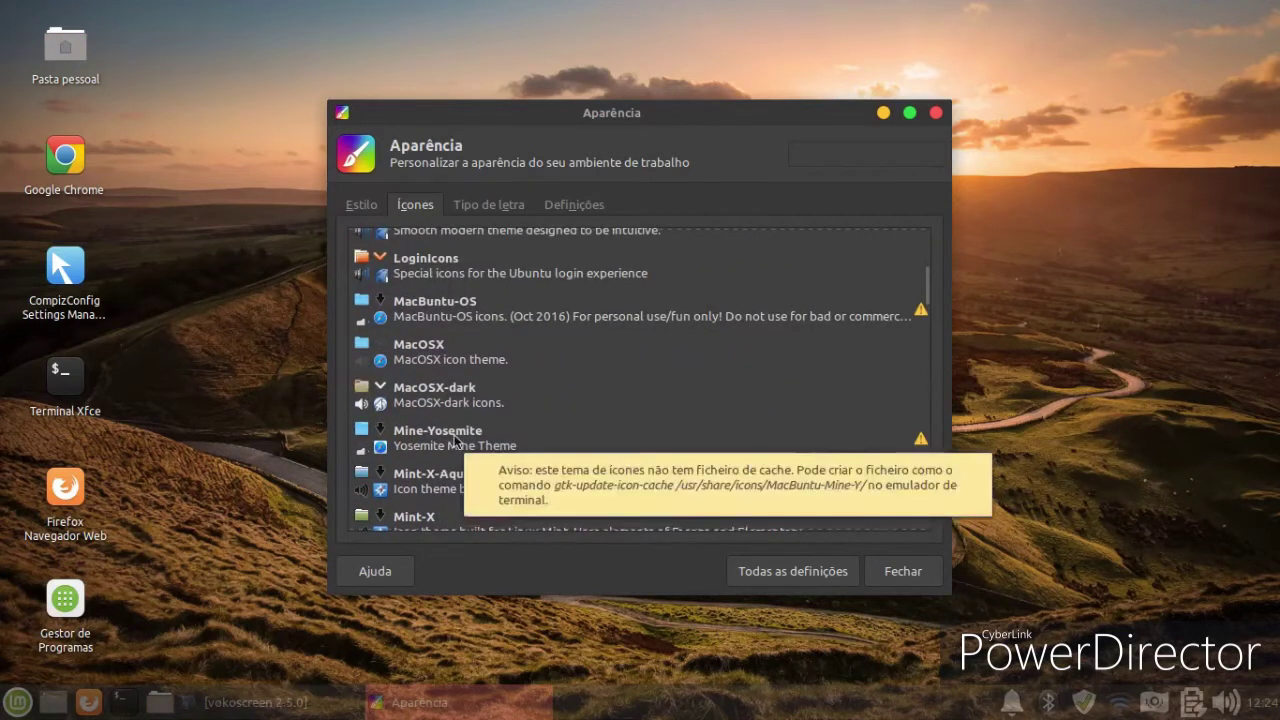
{"action": "left_click", "coordinate": [440, 366]}
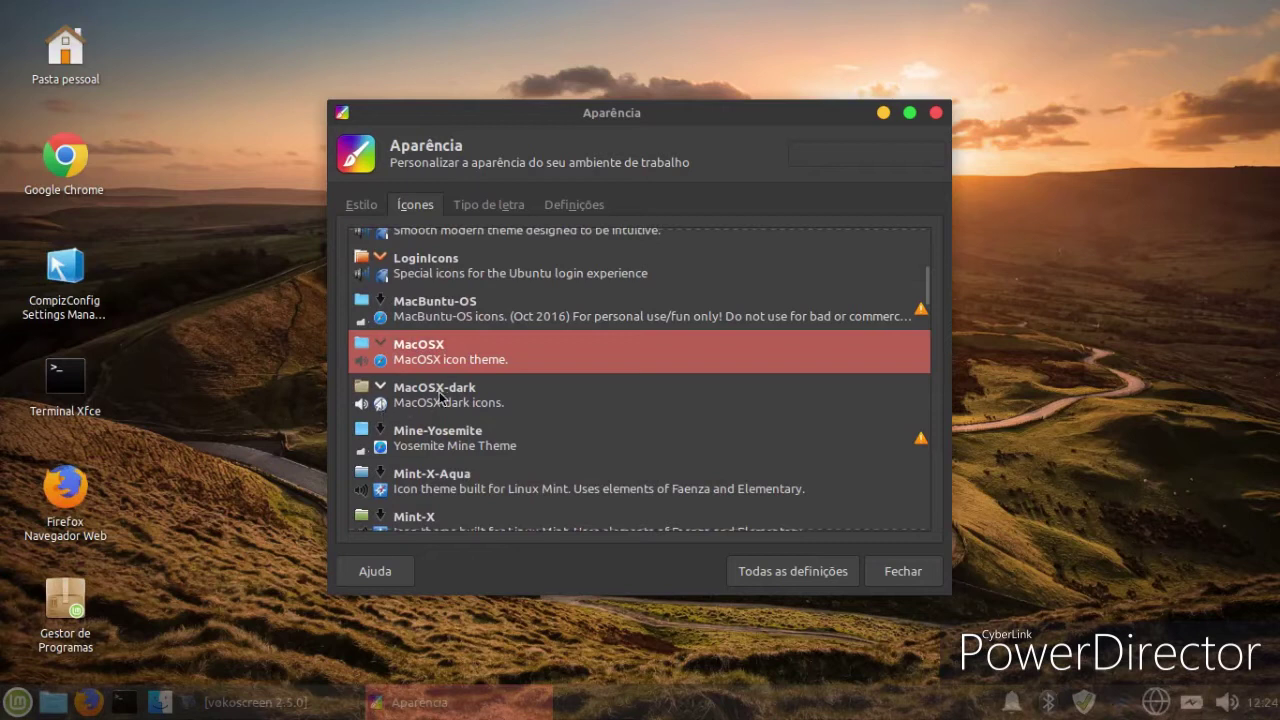
{"action": "left_click", "coordinate": [443, 458]}
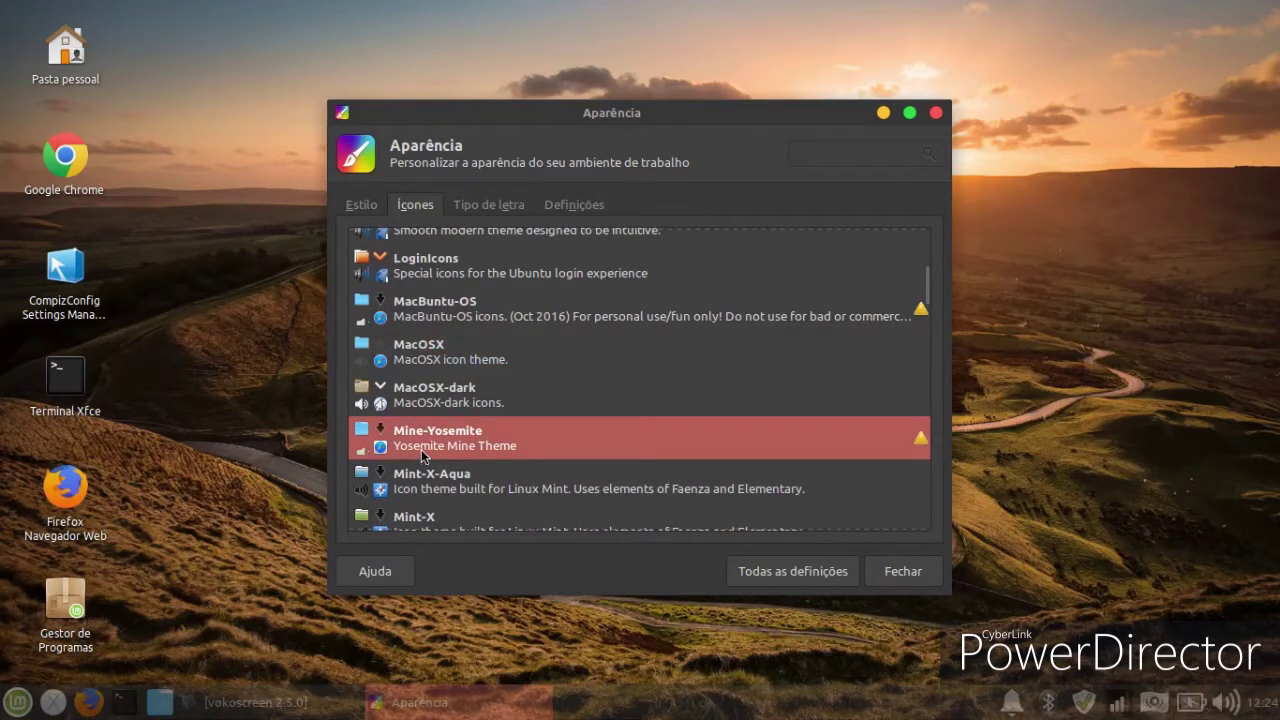
{"action": "key", "text": "super"}
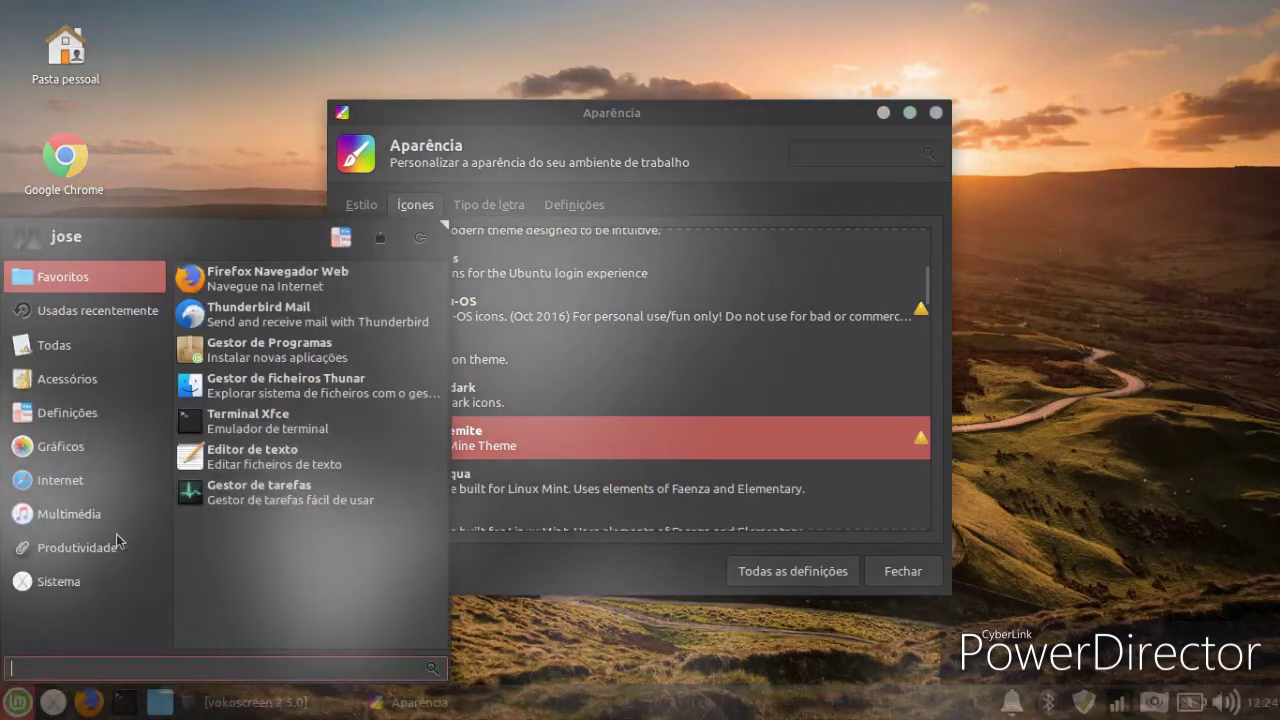
{"action": "left_click", "coordinate": [580, 486]}
Step: Try the Cupertino icon theme and check how the applications menu looks with it
{"action": "scroll", "coordinate": [601, 474], "scroll_direction": "up", "scroll_amount": 3}
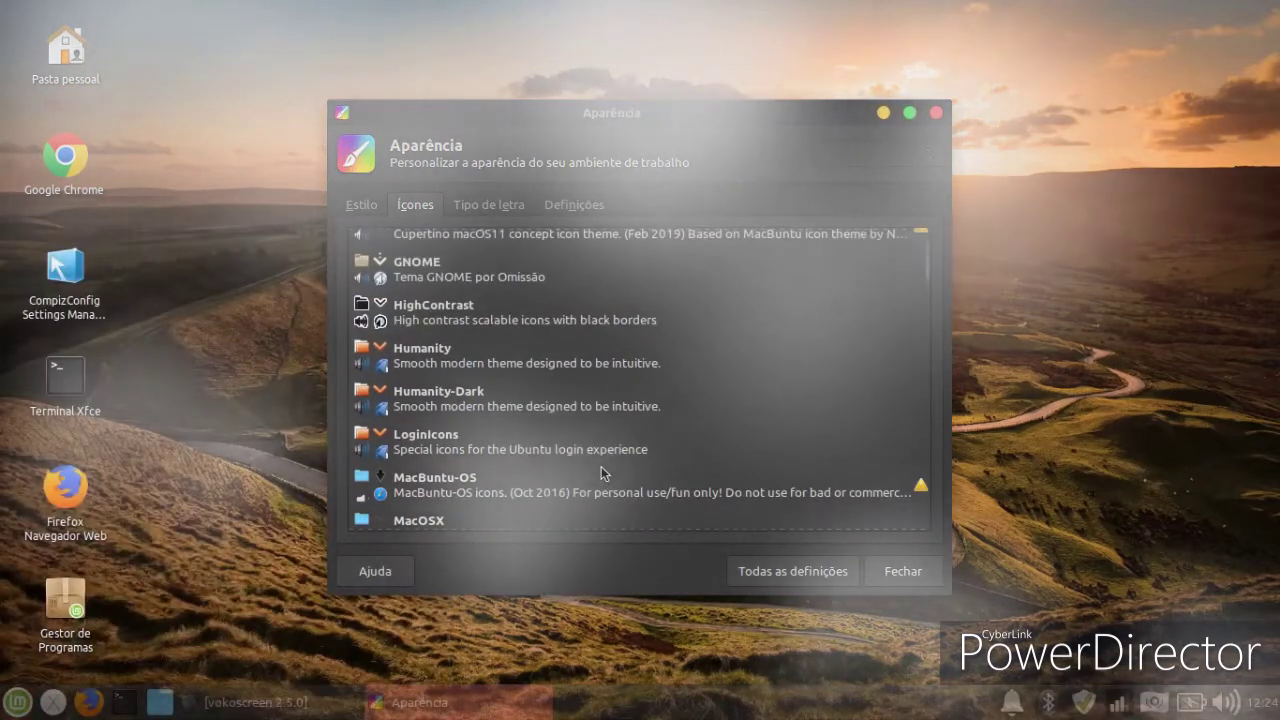
{"action": "scroll", "coordinate": [601, 470], "scroll_direction": "up", "scroll_amount": 3}
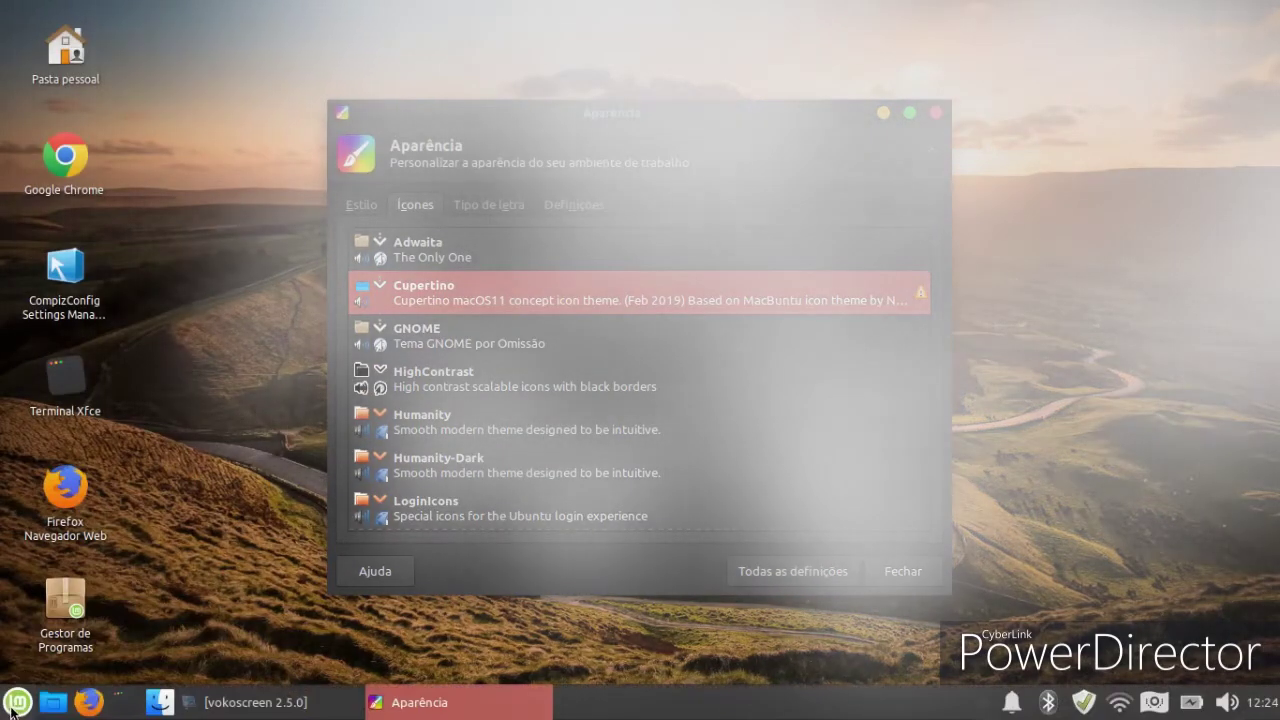
{"action": "left_click", "coordinate": [17, 703]}
{"action": "left_click", "coordinate": [729, 463]}
Step: Apply the MacBuntu-OS icon theme and close the Appearance settings
{"action": "scroll", "coordinate": [458, 372], "scroll_direction": "down", "scroll_amount": 2}
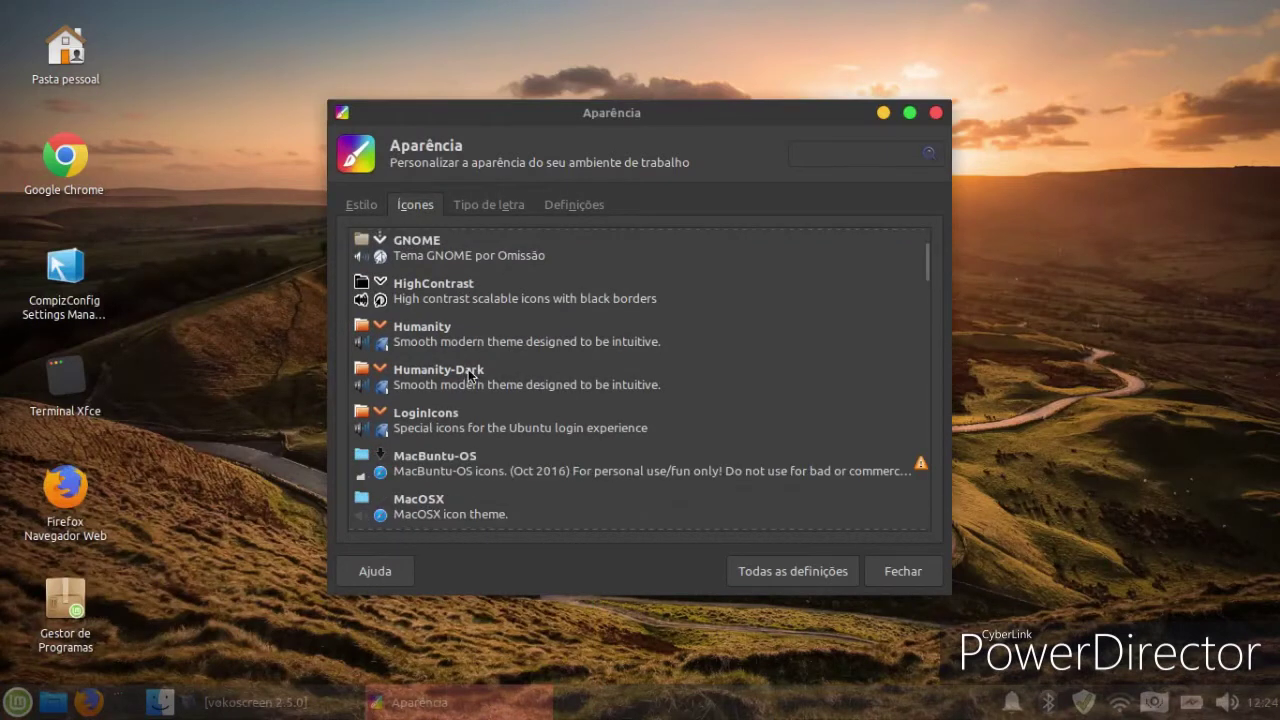
{"action": "left_click", "coordinate": [433, 452]}
{"action": "left_click", "coordinate": [897, 565]}
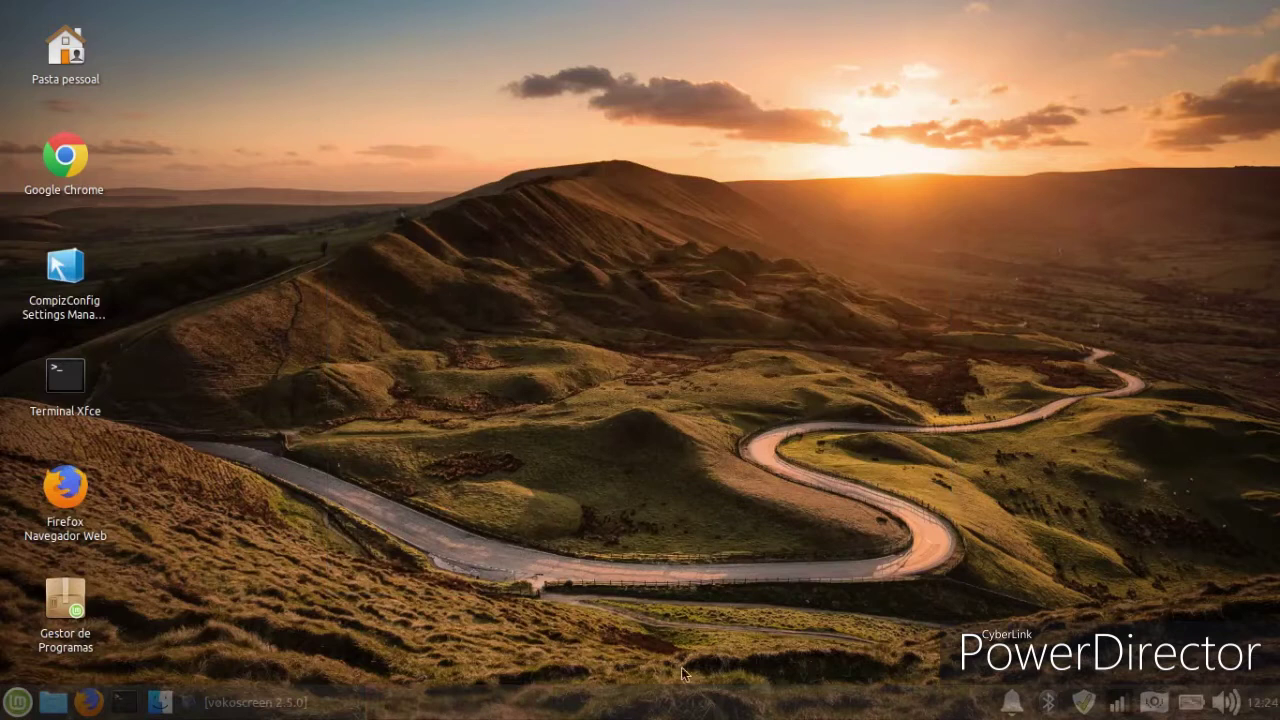
Step: Open the panel preferences, move the window aside, and set the panel's row size to 49 pixels
{"action": "right_click", "coordinate": [636, 709]}
{"action": "mouse_move", "coordinate": [699, 677]}
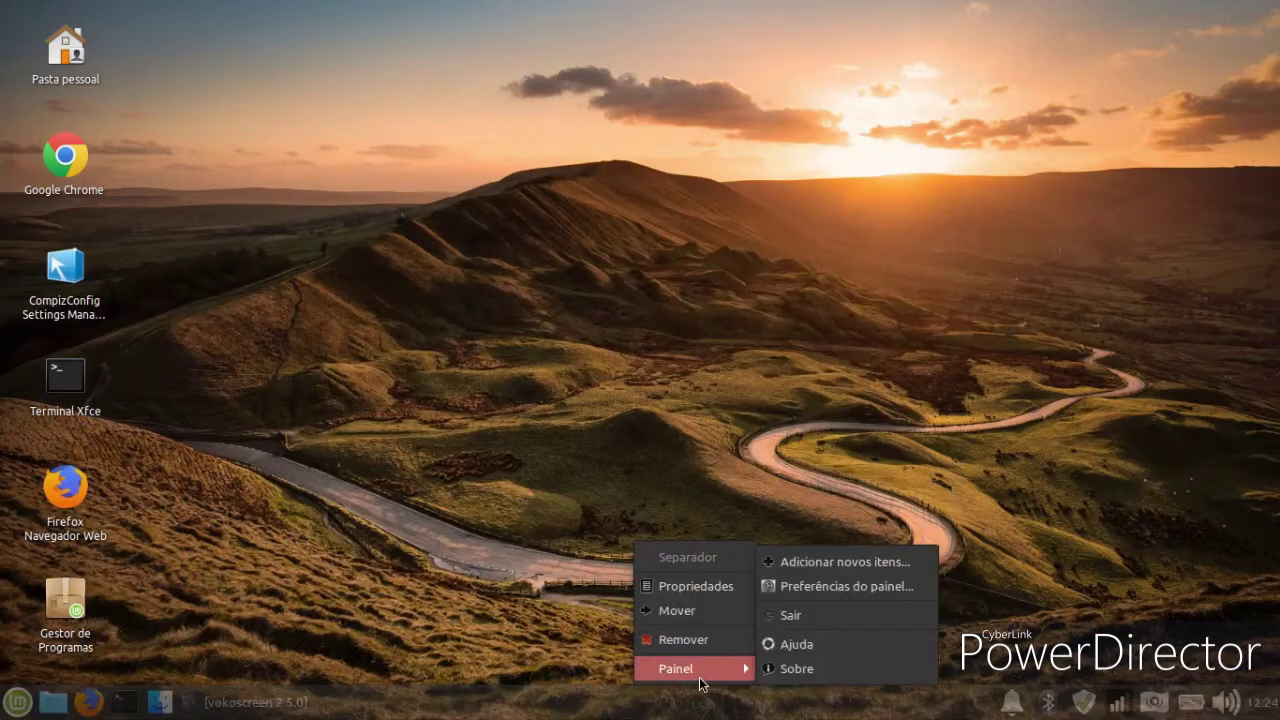
{"action": "left_click", "coordinate": [789, 592]}
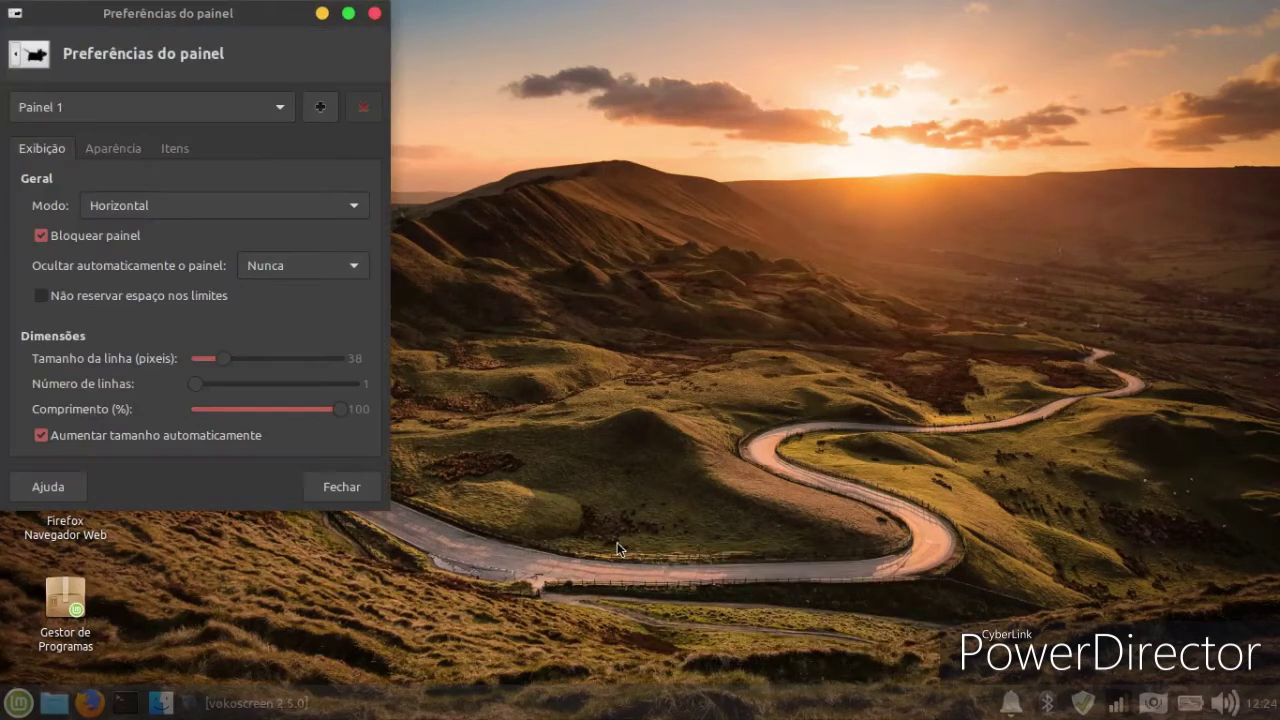
{"action": "left_click_drag", "start_coordinate": [85, 20], "coordinate": [209, 75]}
{"action": "left_click_drag", "start_coordinate": [353, 411], "coordinate": [317, 458]}
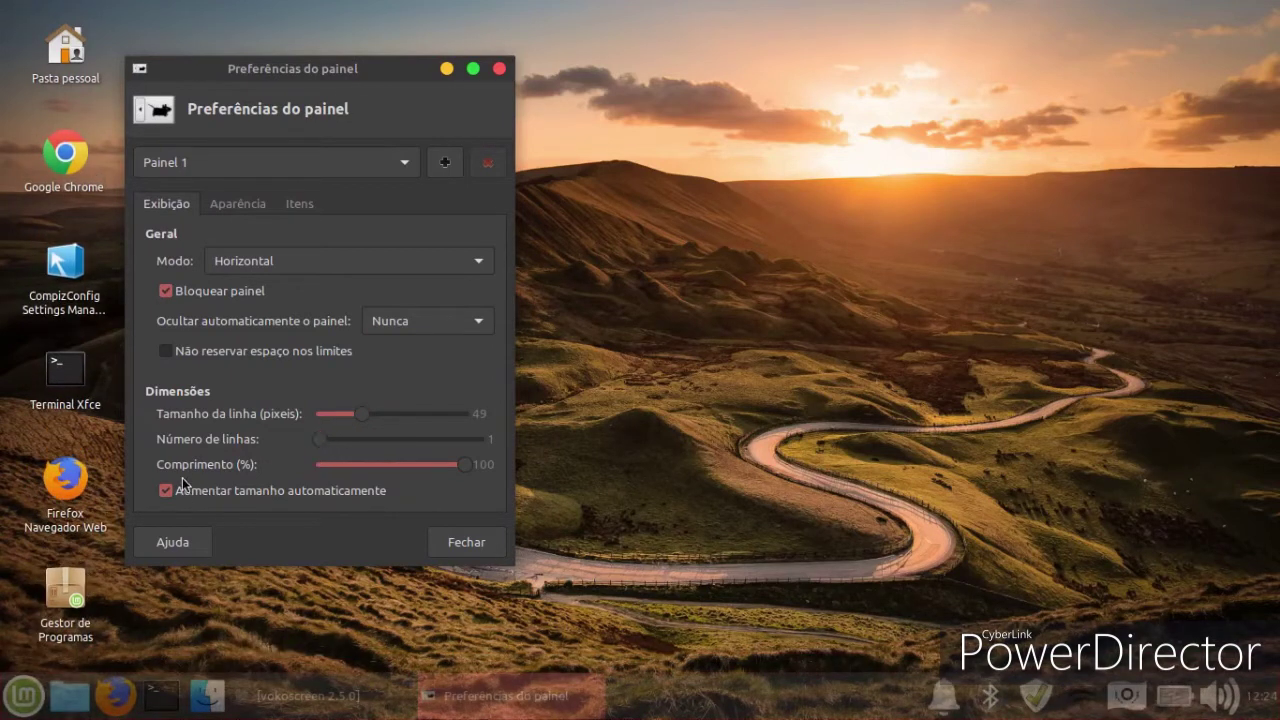
Step: Turn off automatic icon sizing for the panel, set its Saída opacity to 100, and close the preferences
{"action": "left_click", "coordinate": [225, 211]}
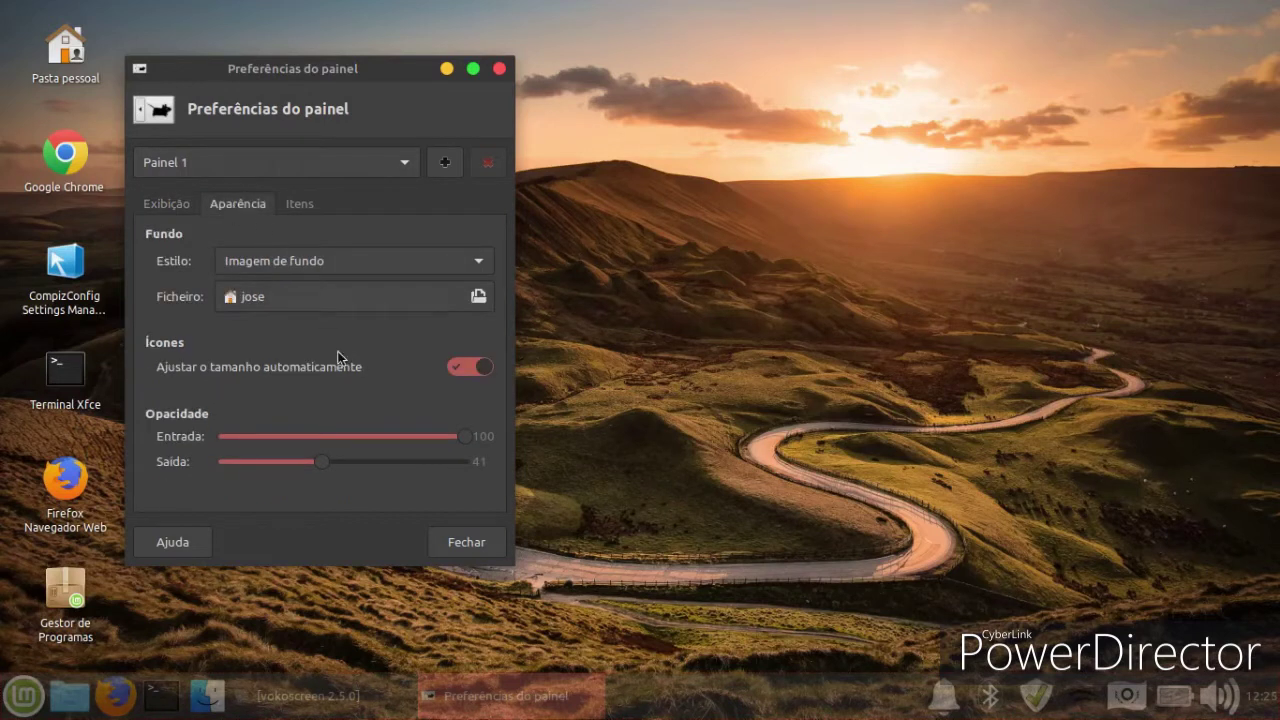
{"action": "left_click", "coordinate": [458, 367]}
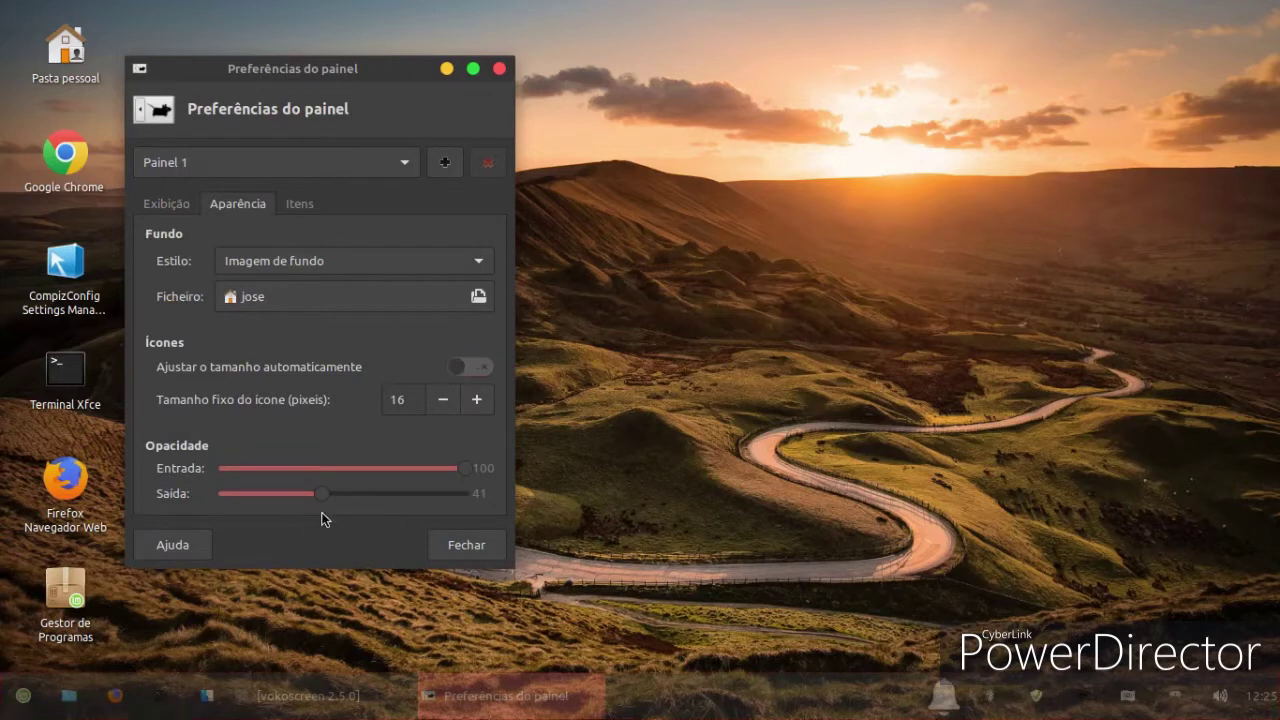
{"action": "left_click_drag", "start_coordinate": [321, 497], "coordinate": [519, 479]}
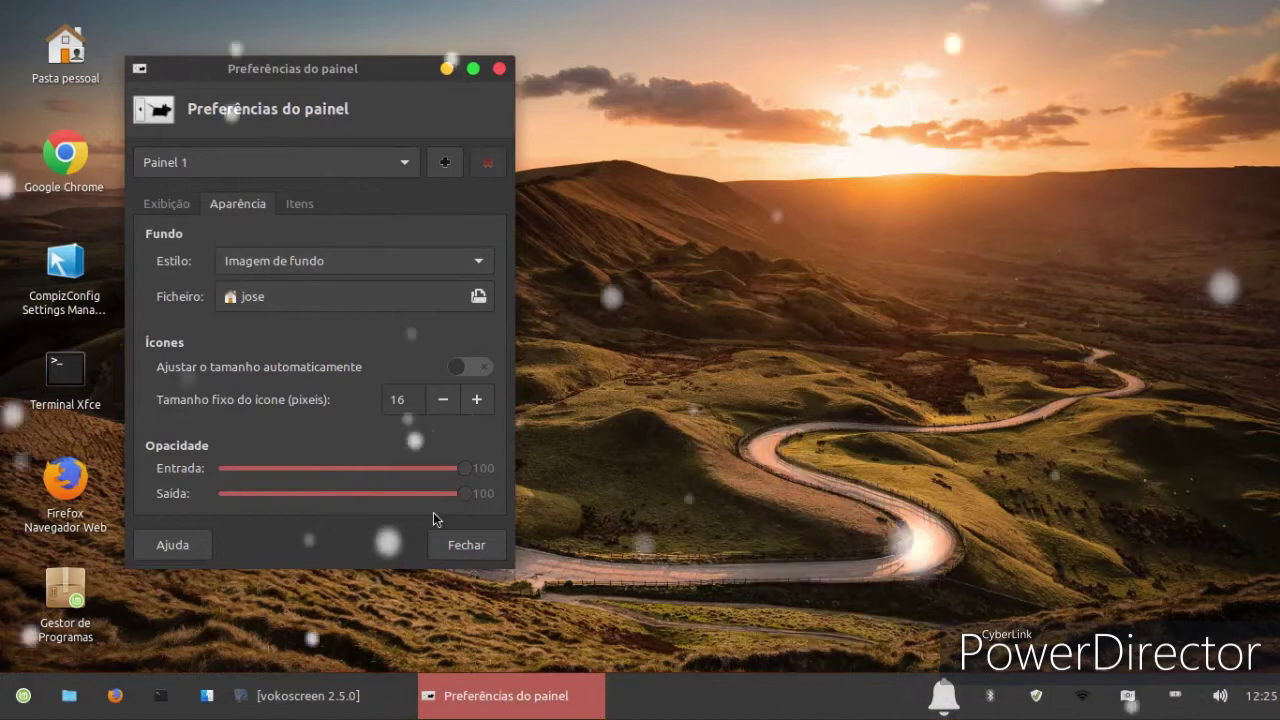
{"action": "left_click", "coordinate": [482, 550]}
Step: Look at the recently used applications in the applications menu and close it
{"action": "left_click", "coordinate": [30, 697]}
{"action": "left_click", "coordinate": [97, 300]}
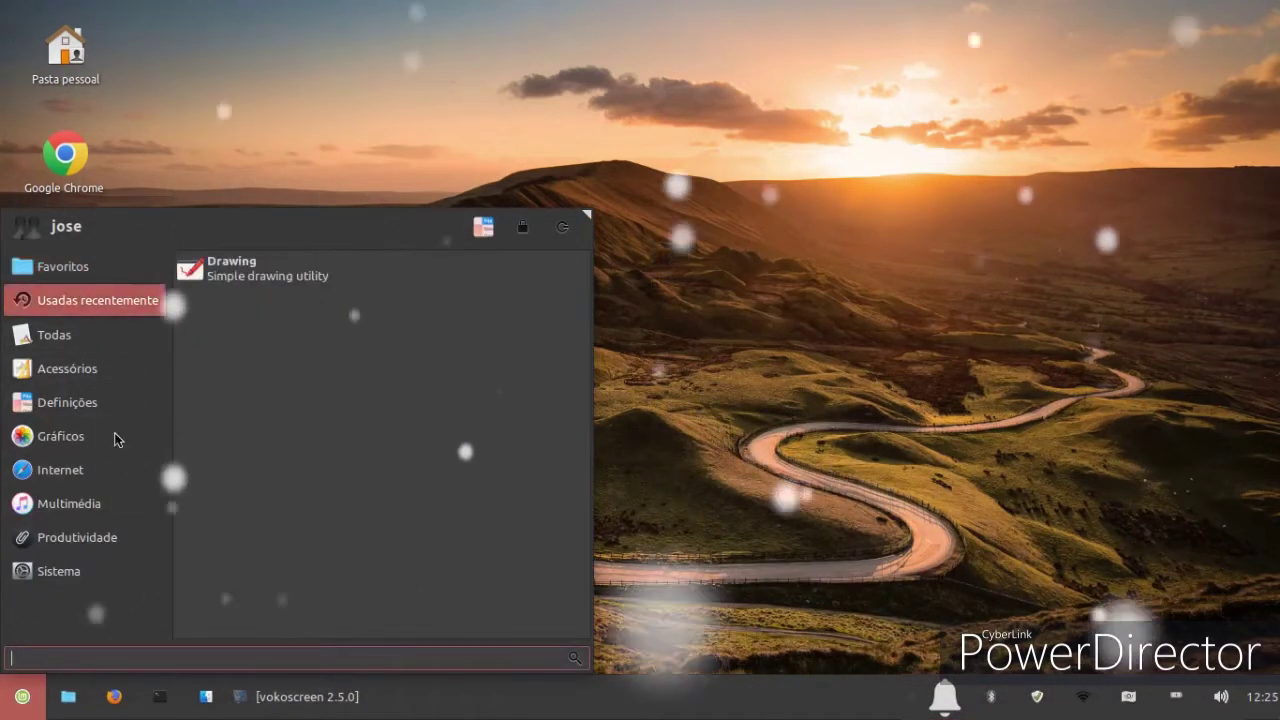
{"action": "left_click", "coordinate": [702, 566]}
Step: View the About information for the Whisker menu and close it
{"action": "right_click", "coordinate": [22, 697]}
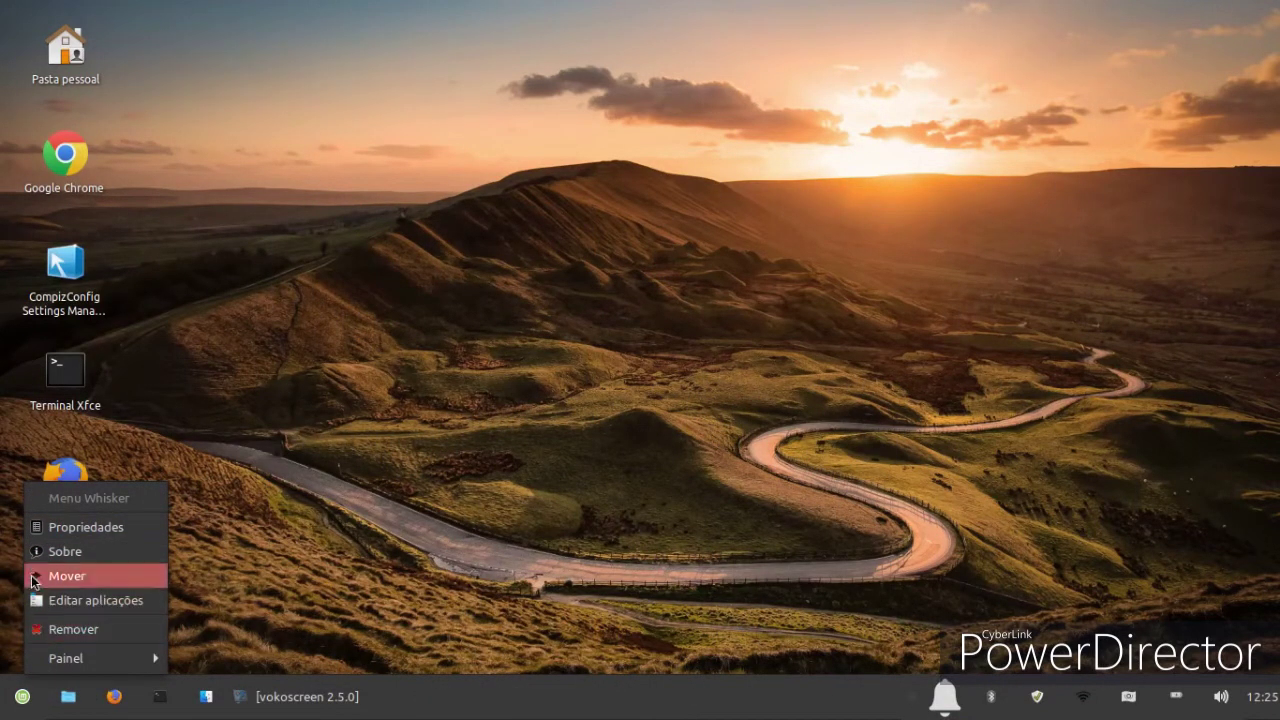
{"action": "left_click", "coordinate": [33, 551]}
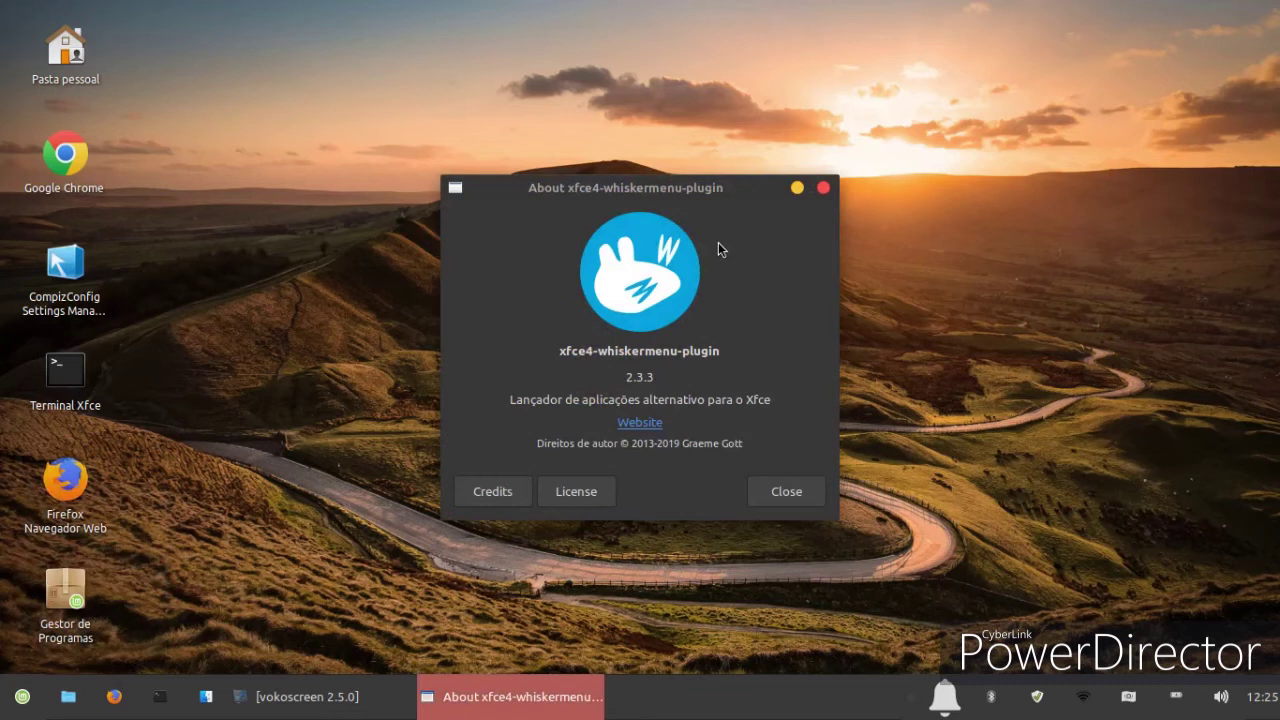
{"action": "left_click", "coordinate": [822, 189]}
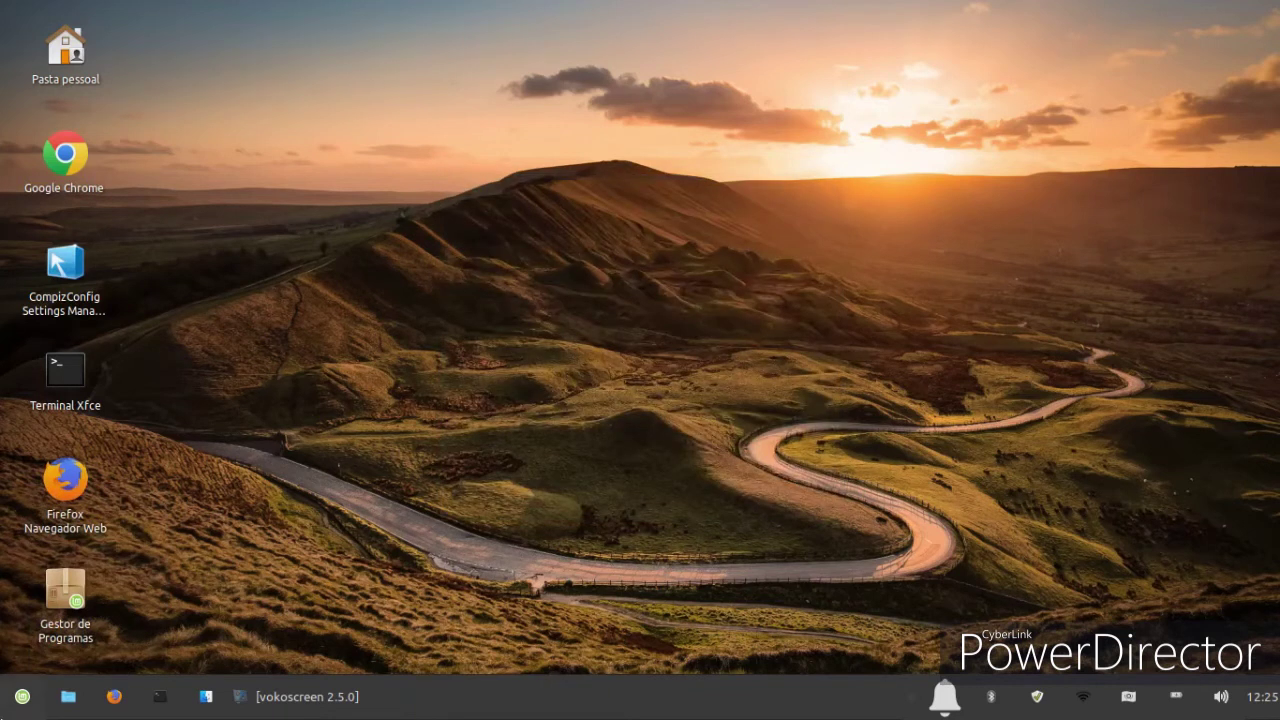
Step: Open the Whisker menu properties, move the window aside, and set the item icon size to Normal, then Grande
{"action": "left_click", "coordinate": [22, 697]}
{"action": "left_click", "coordinate": [22, 705]}
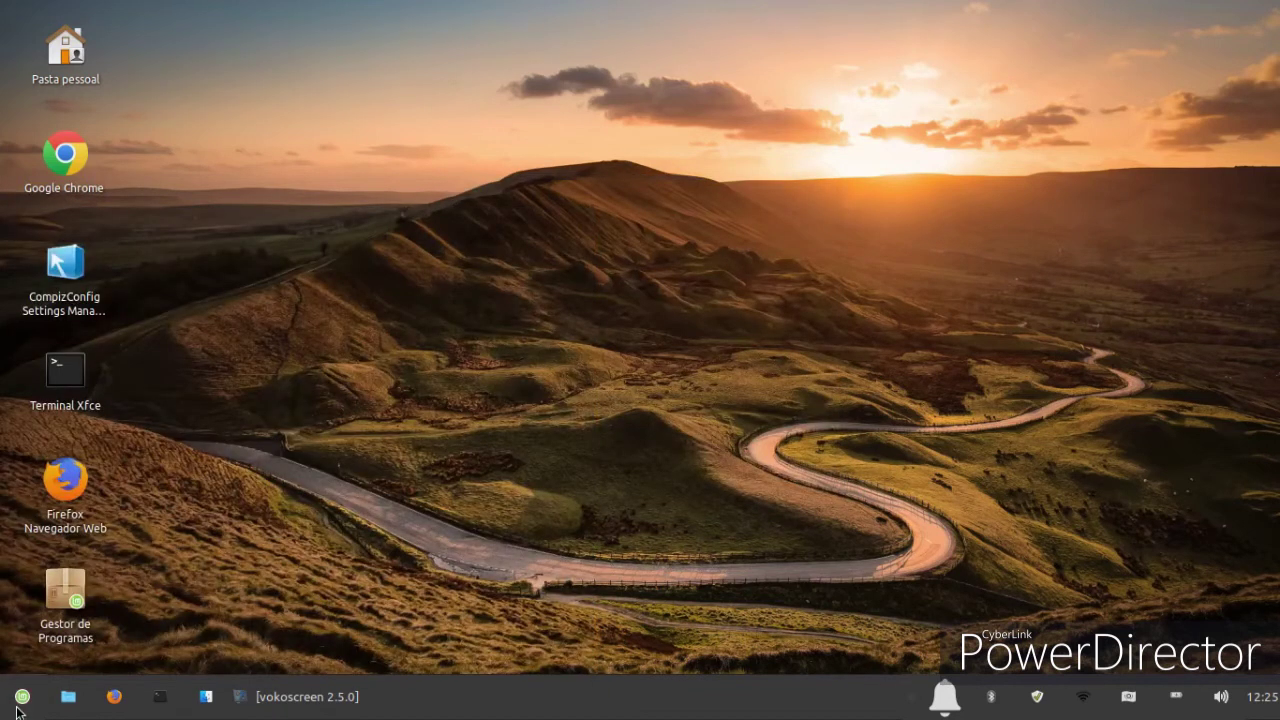
{"action": "right_click", "coordinate": [22, 705]}
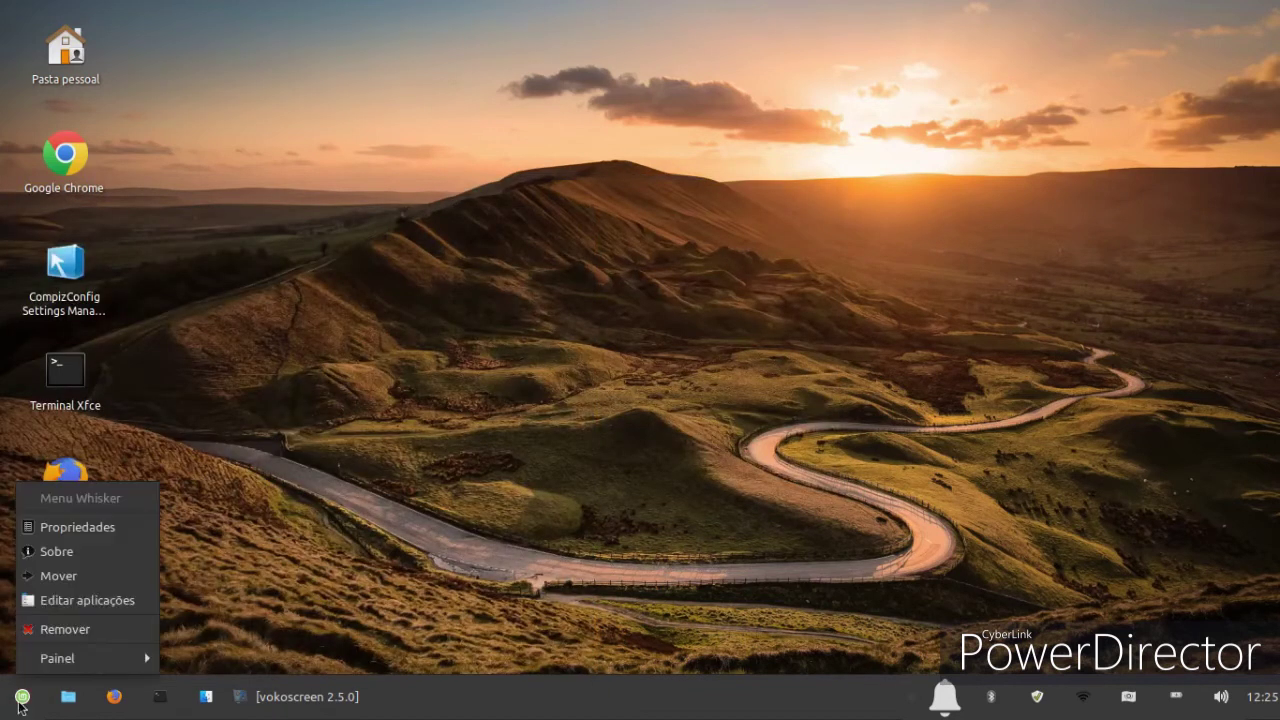
{"action": "left_click", "coordinate": [61, 528]}
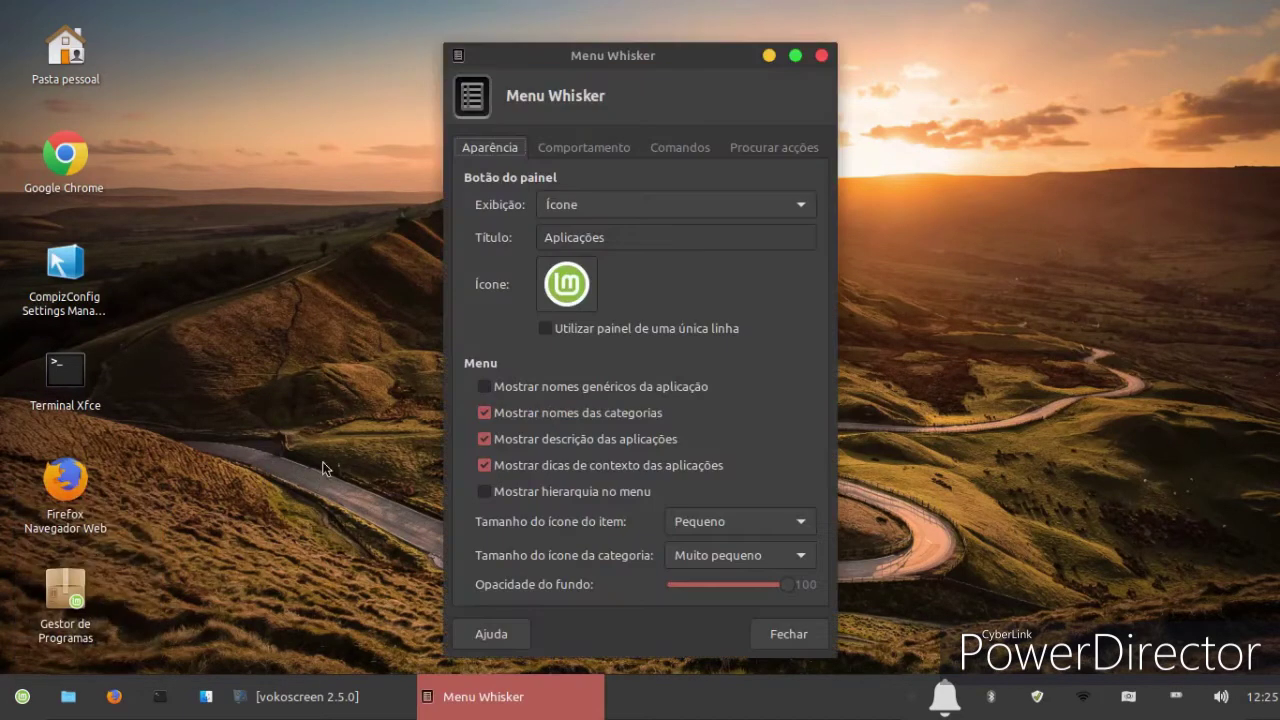
{"action": "left_click_drag", "start_coordinate": [628, 98], "coordinate": [529, 102]}
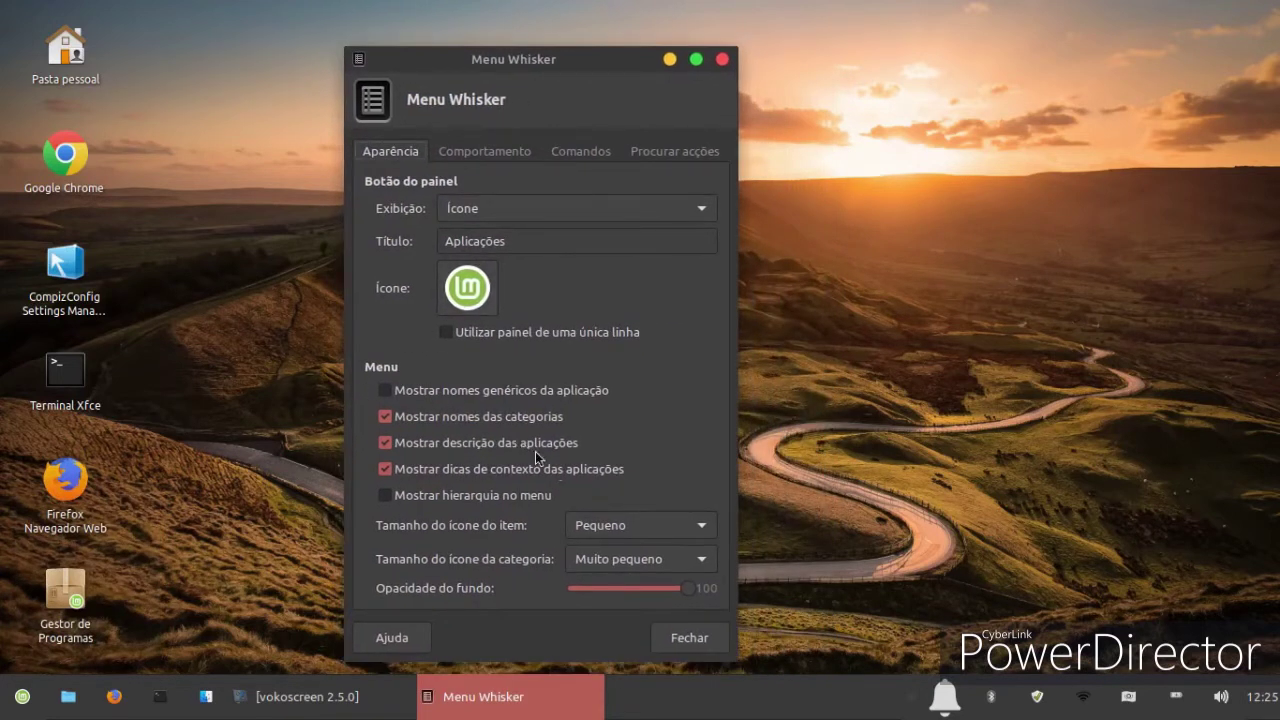
{"action": "left_click", "coordinate": [626, 529]}
{"action": "left_click", "coordinate": [624, 546]}
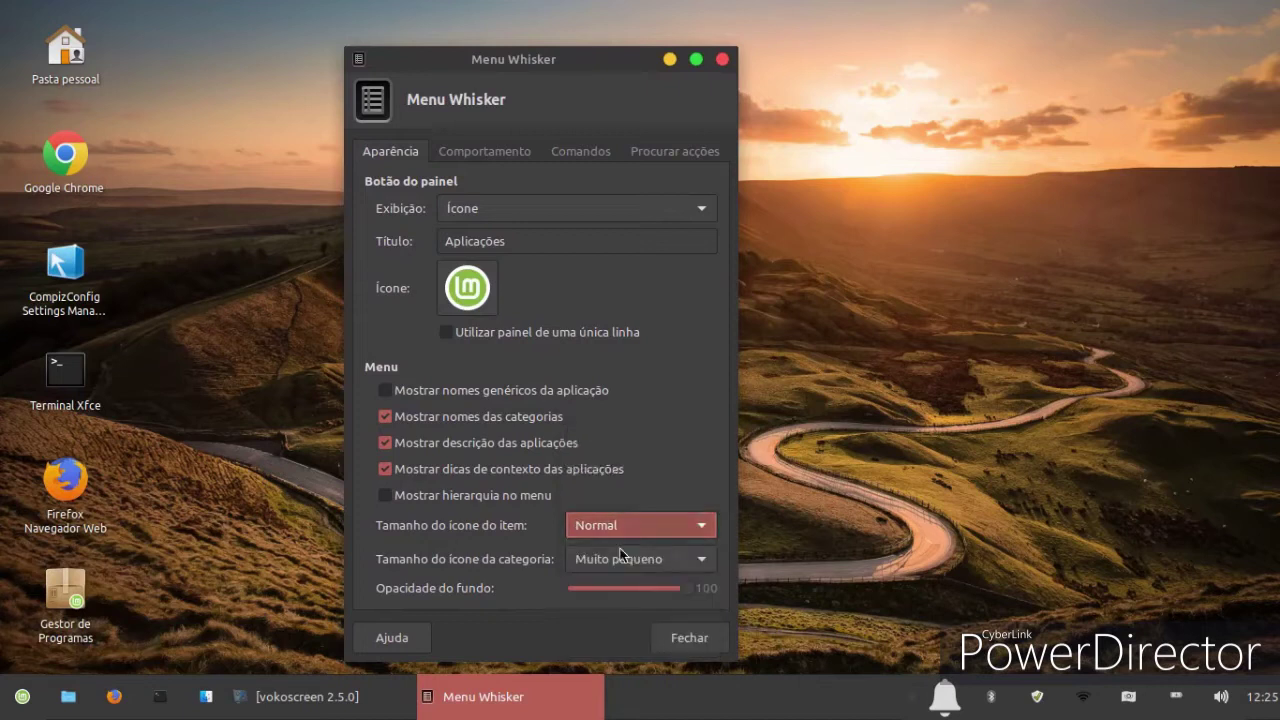
{"action": "left_click", "coordinate": [620, 525]}
{"action": "left_click", "coordinate": [614, 552]}
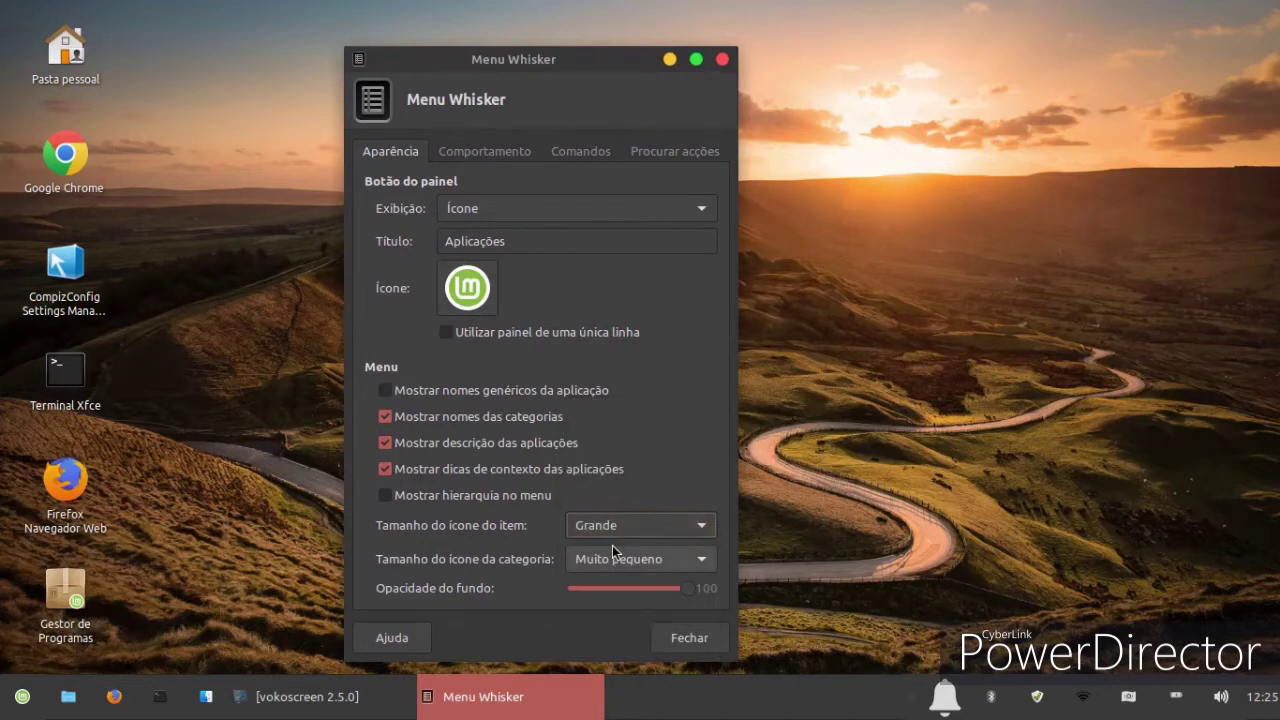
Step: Show the Whisker menu's behaviour settings and check the applications menu's enlarged item icons with the window moved out of the way
{"action": "left_click", "coordinate": [459, 152]}
{"action": "left_click", "coordinate": [22, 697]}
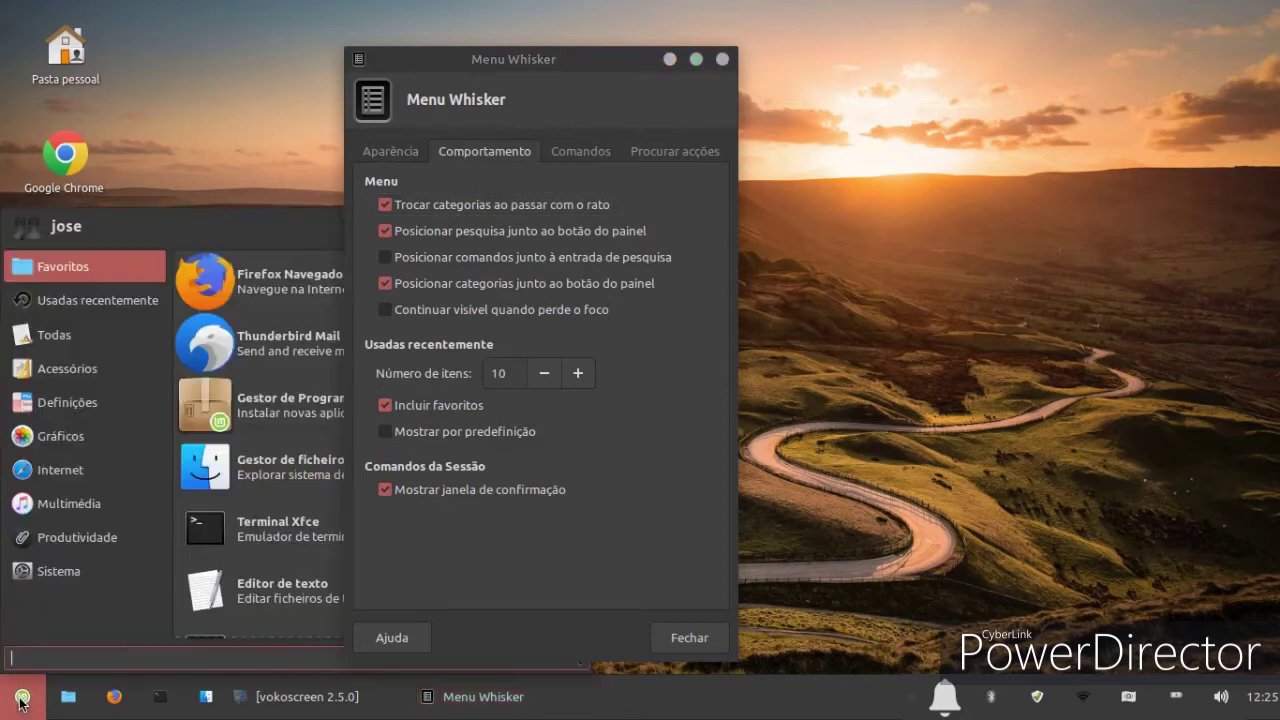
{"action": "left_click", "coordinate": [22, 697]}
{"action": "left_click_drag", "start_coordinate": [535, 61], "coordinate": [831, 39]}
{"action": "left_click", "coordinate": [20, 700]}
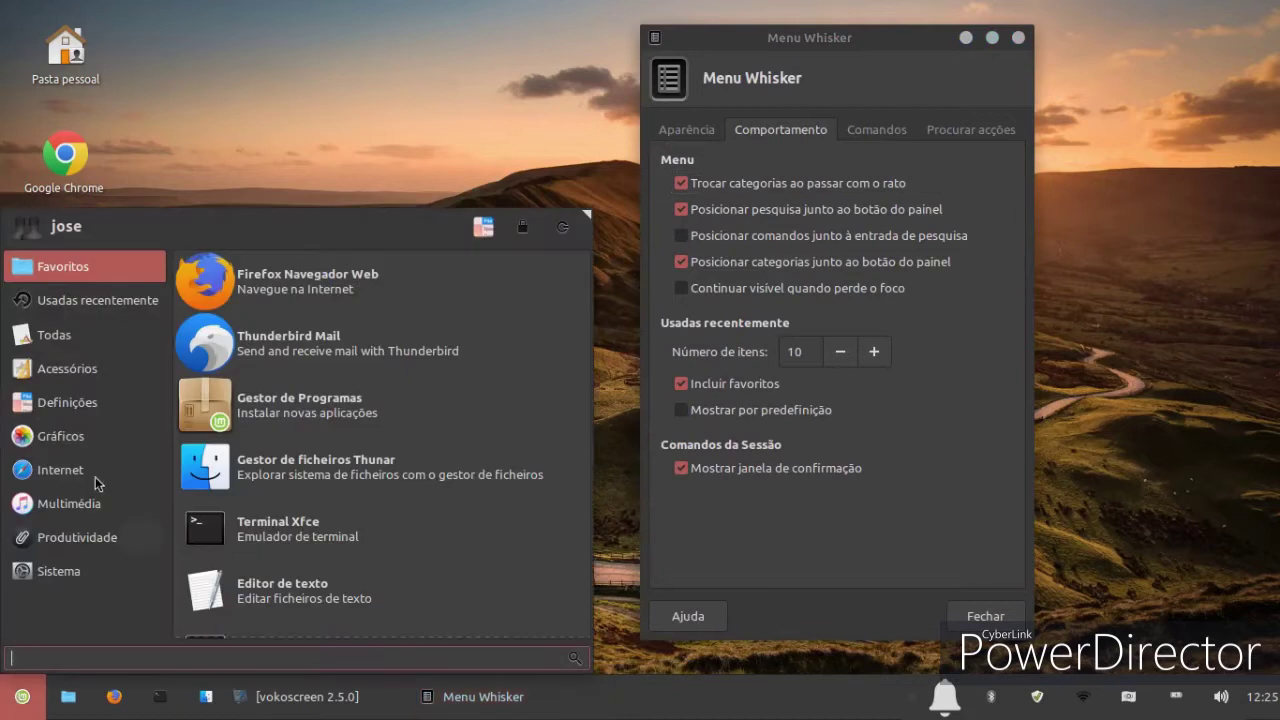
{"action": "left_click", "coordinate": [897, 455]}
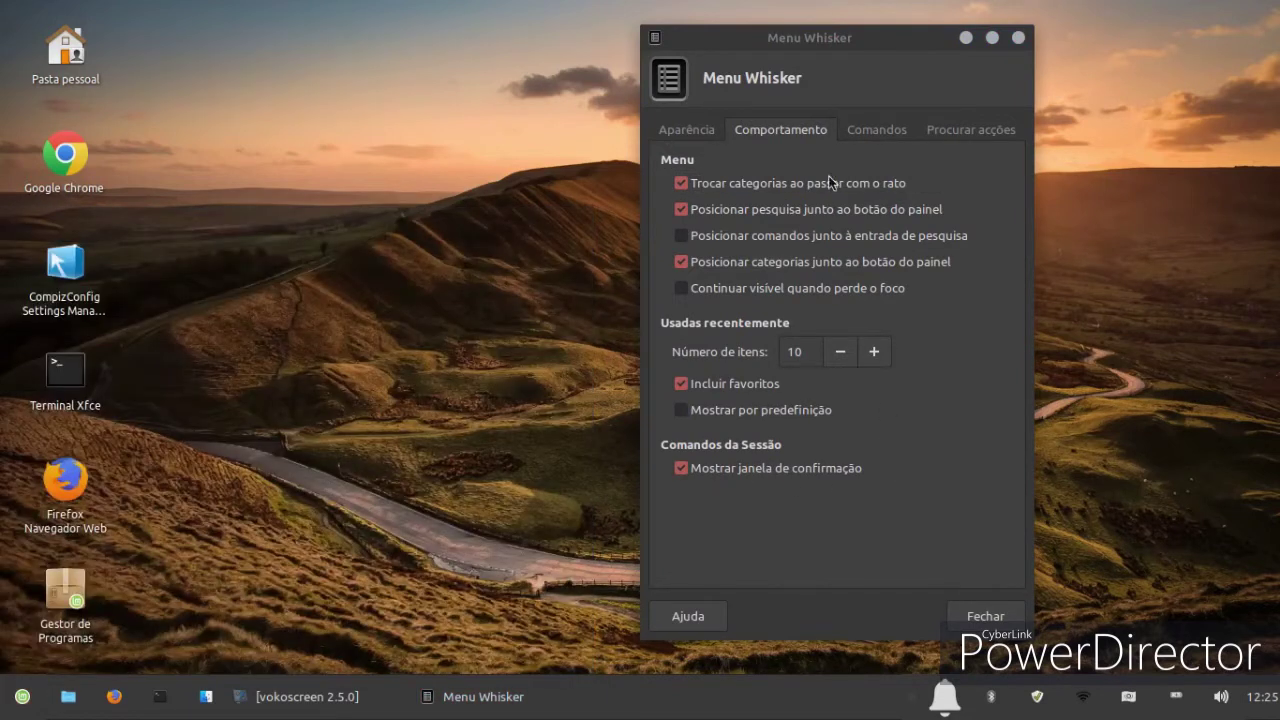
Step: Look through the Whisker menu's command and search action settings, and return to its appearance settings
{"action": "left_click", "coordinate": [859, 130]}
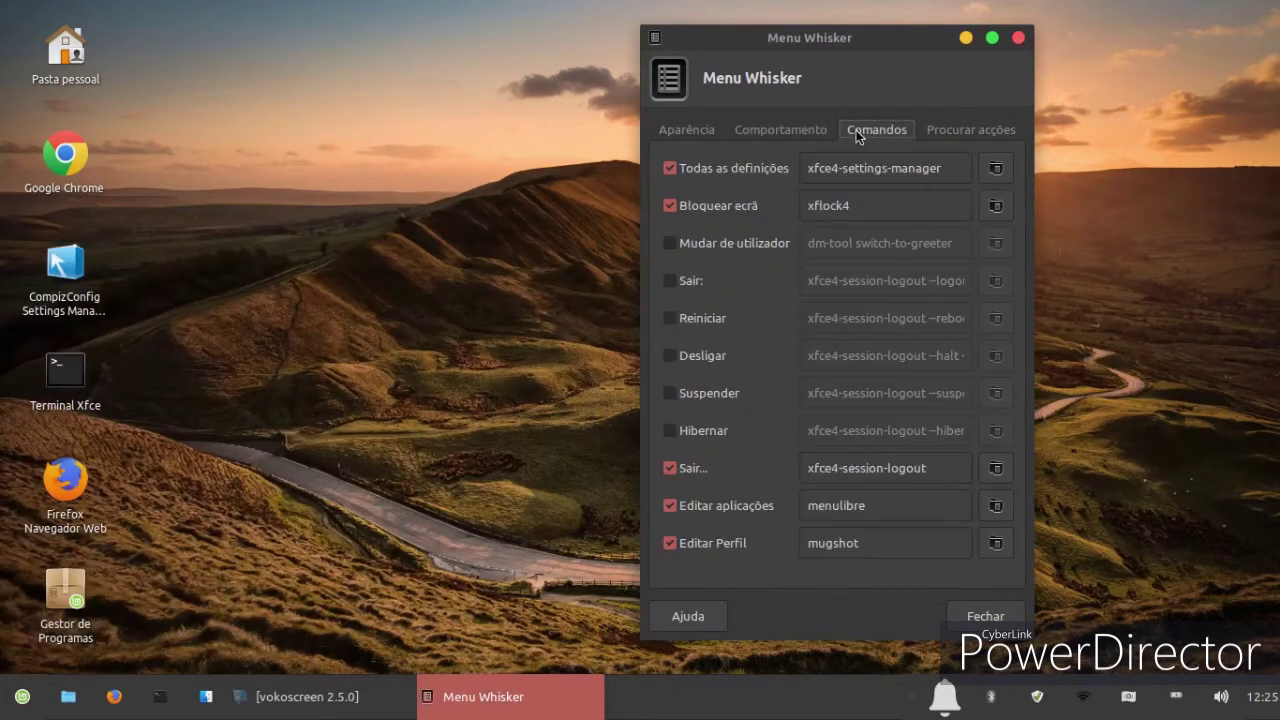
{"action": "left_click", "coordinate": [920, 130]}
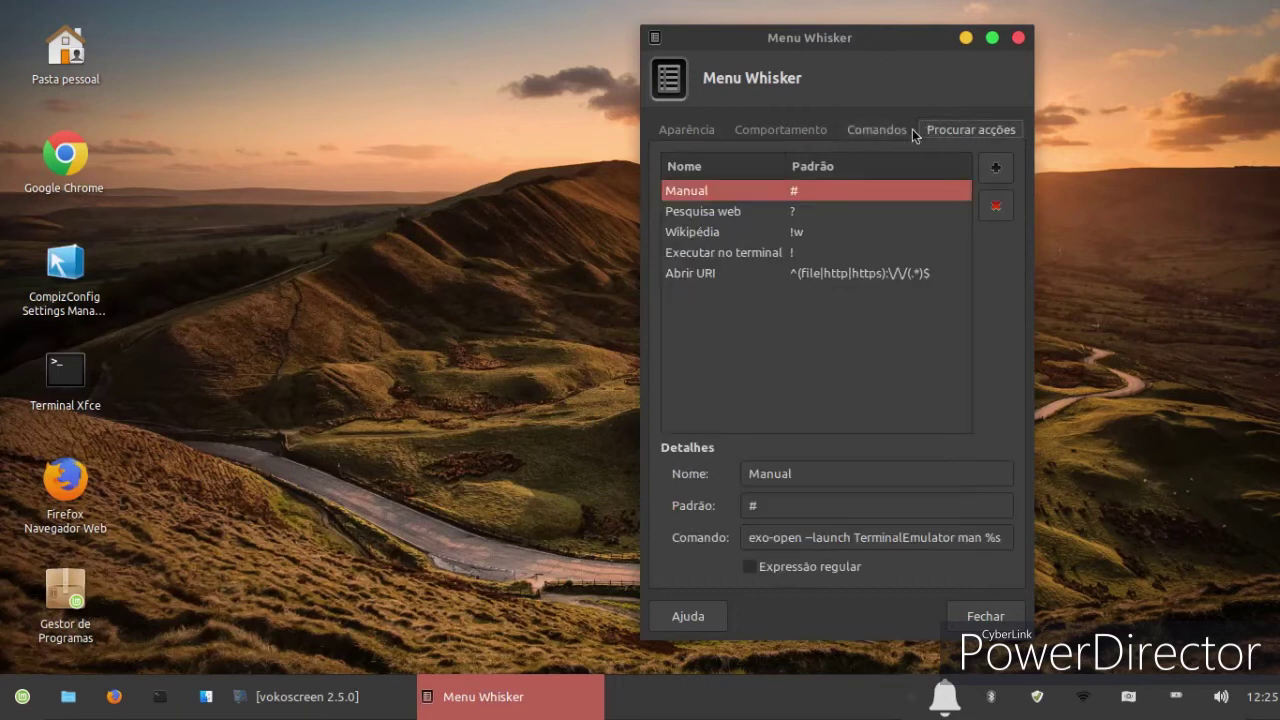
{"action": "left_click", "coordinate": [694, 130]}
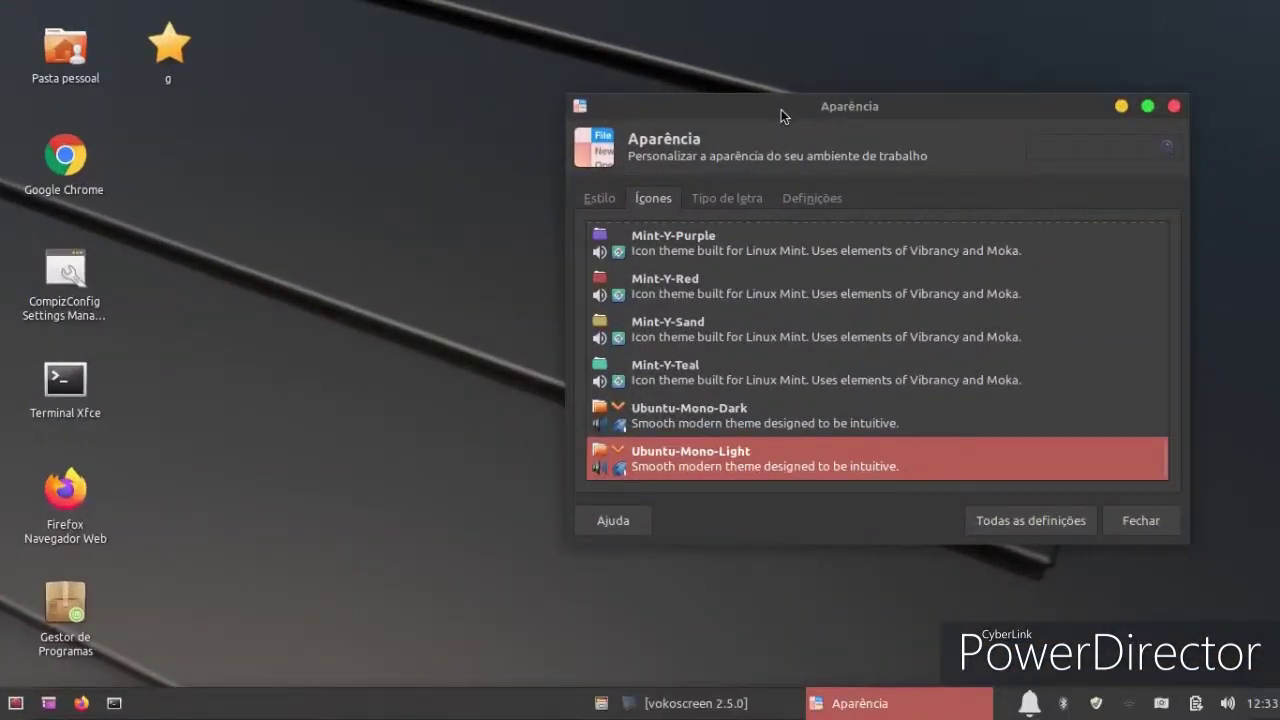
Step: Apply the Citrus-red-dark icon theme to the desktop and close the appearance settings
{"action": "left_click_drag", "start_coordinate": [741, 214], "coordinate": [639, 239]}
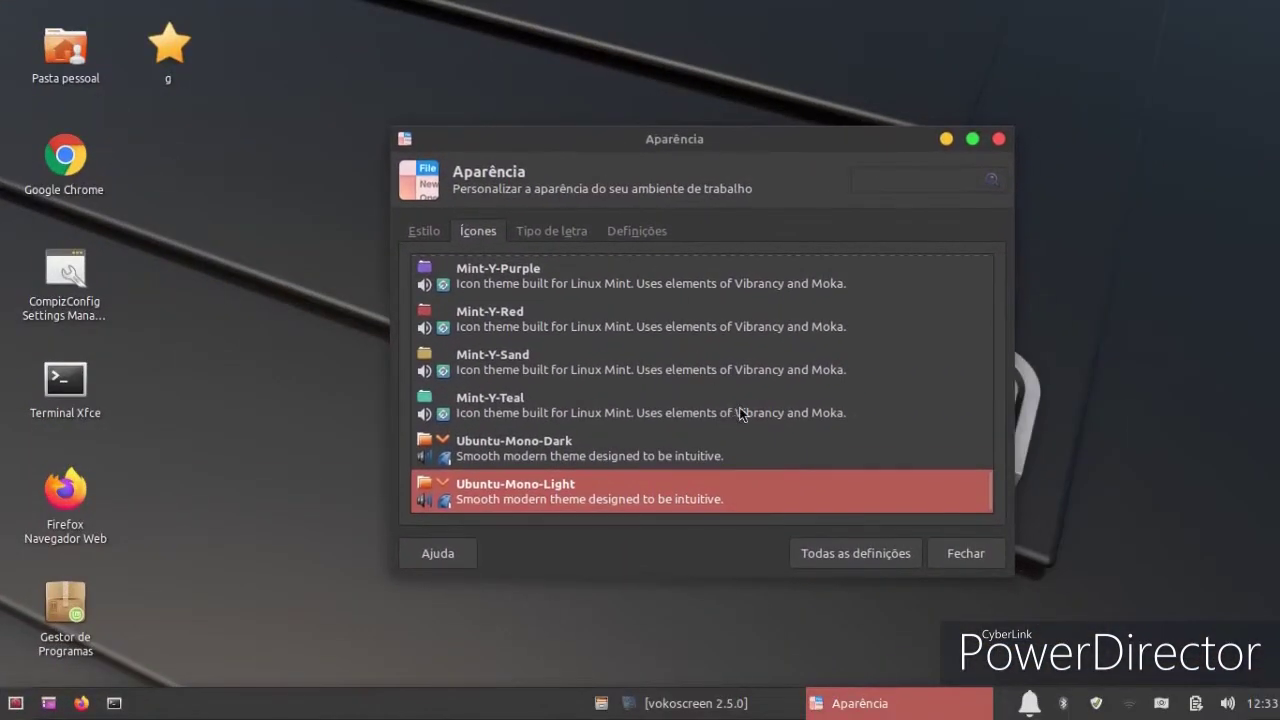
{"action": "scroll", "coordinate": [738, 414], "scroll_direction": "up", "scroll_amount": 5}
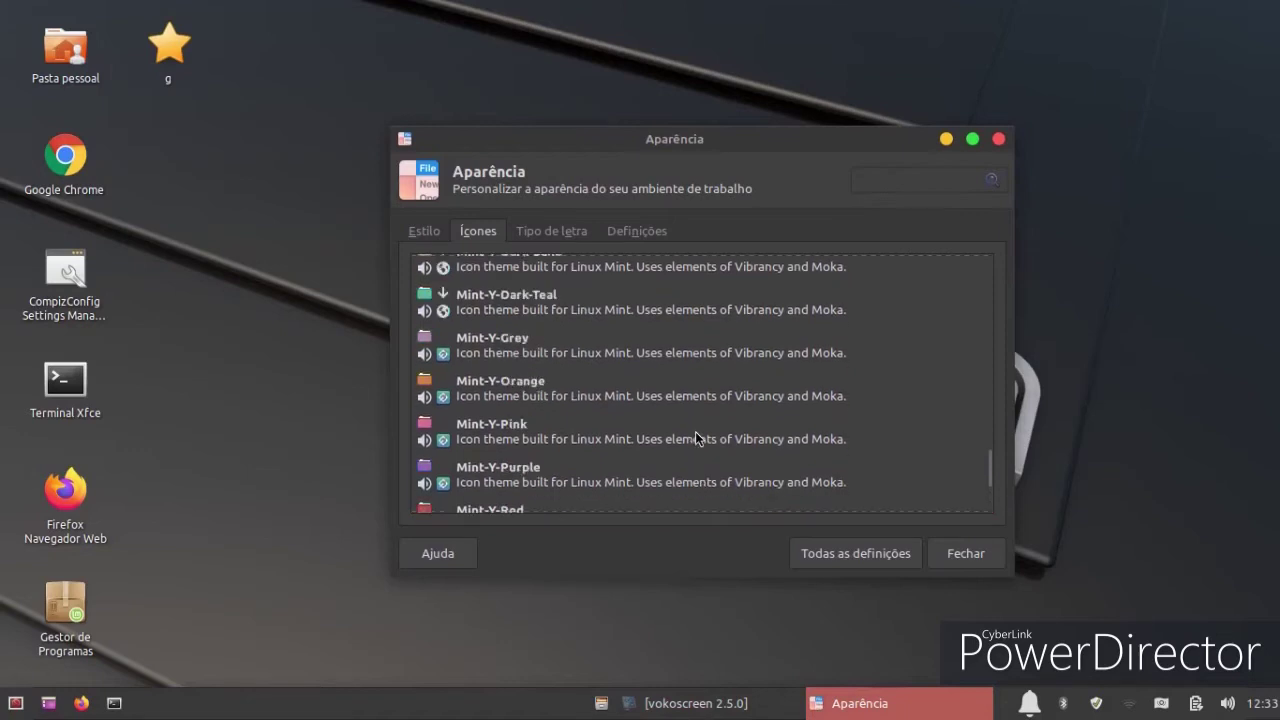
{"action": "scroll", "coordinate": [696, 433], "scroll_direction": "up", "scroll_amount": 7}
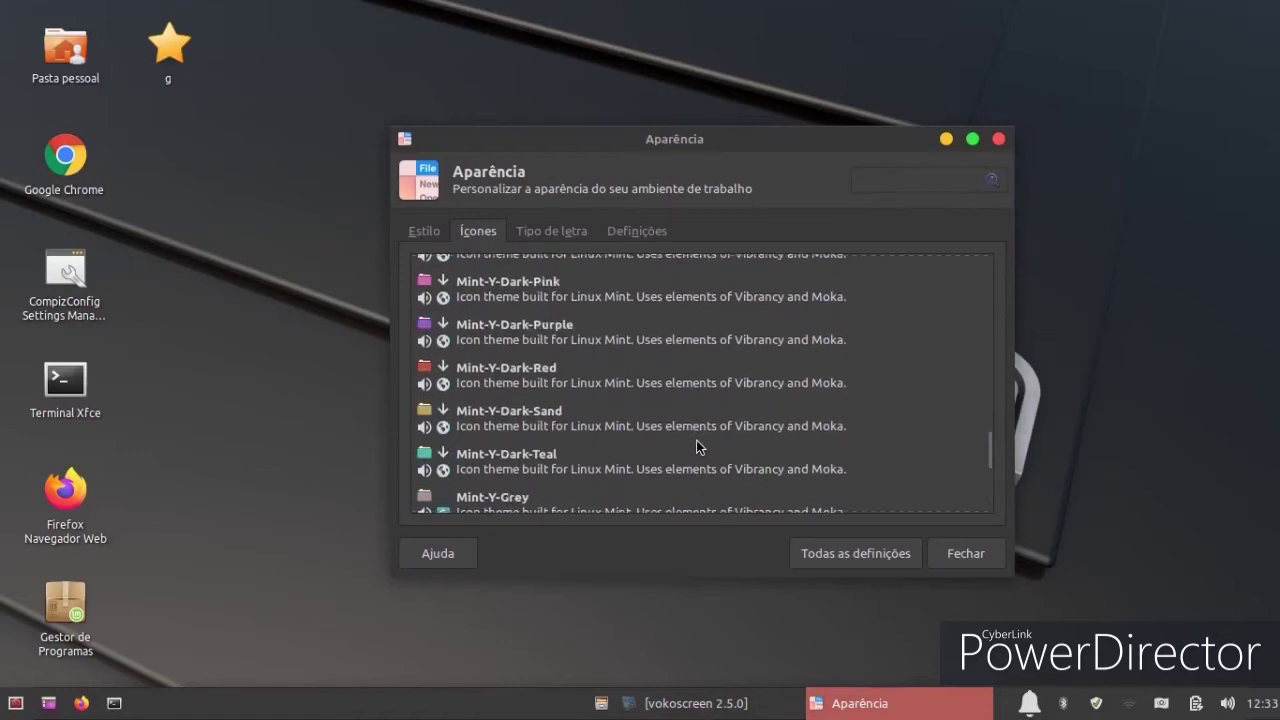
{"action": "scroll", "coordinate": [697, 447], "scroll_direction": "up", "scroll_amount": 6}
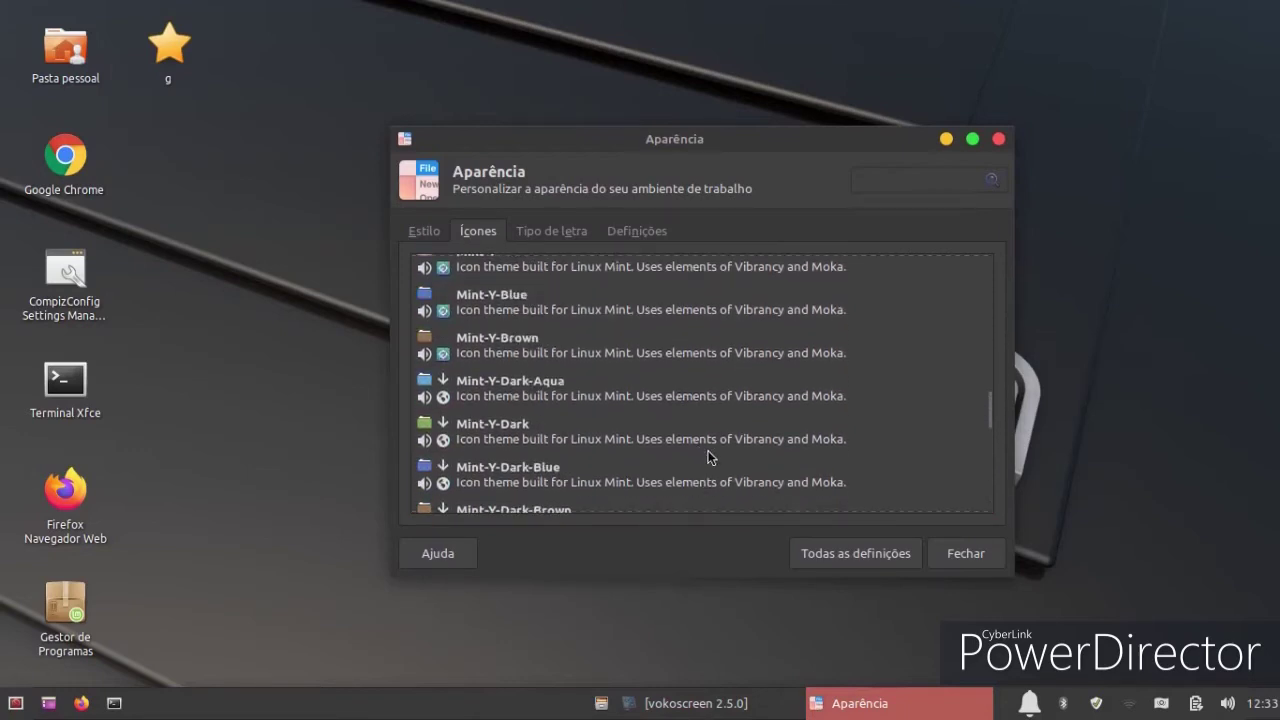
{"action": "scroll", "coordinate": [710, 458], "scroll_direction": "up", "scroll_amount": 5}
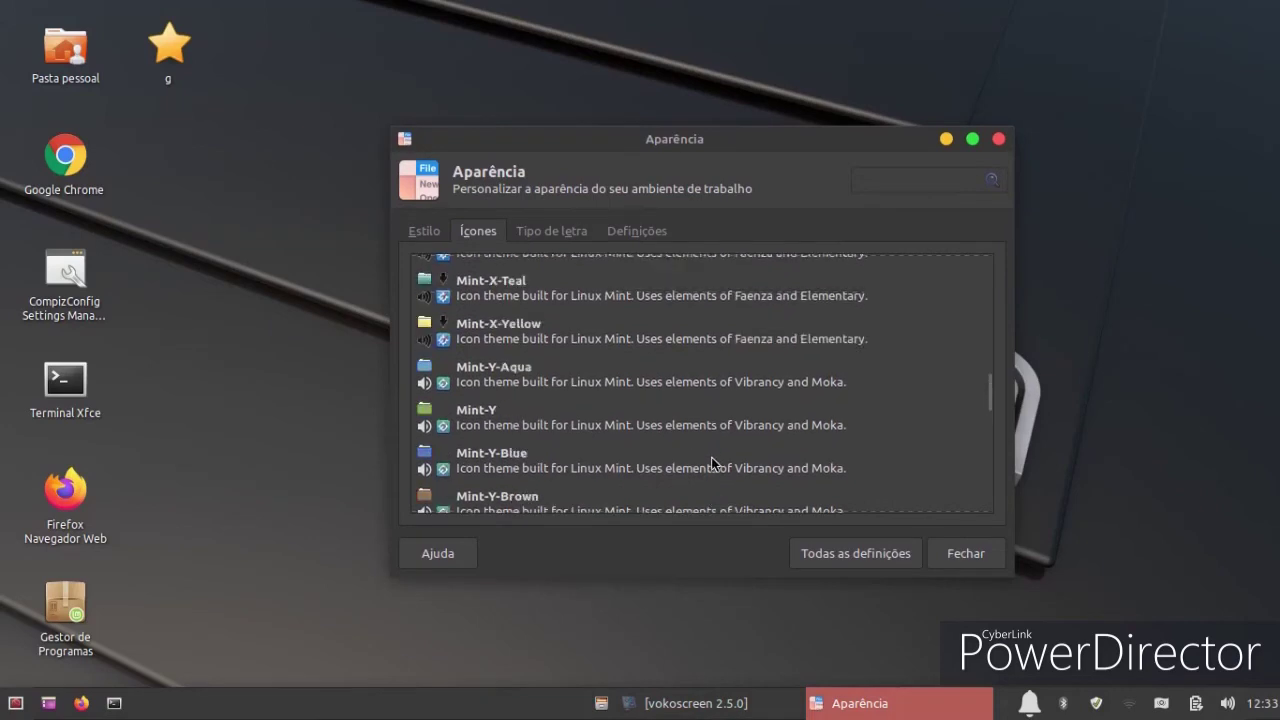
{"action": "scroll", "coordinate": [708, 462], "scroll_direction": "up", "scroll_amount": 5}
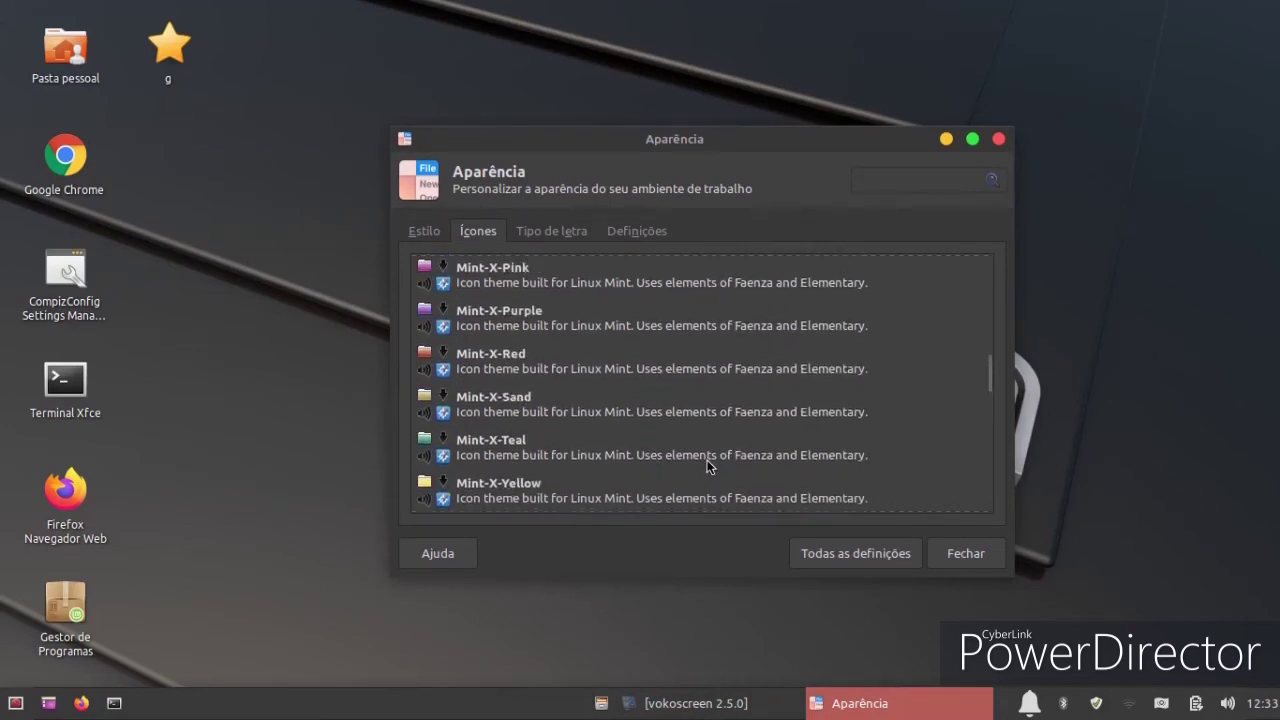
{"action": "scroll", "coordinate": [706, 466], "scroll_direction": "up", "scroll_amount": 6}
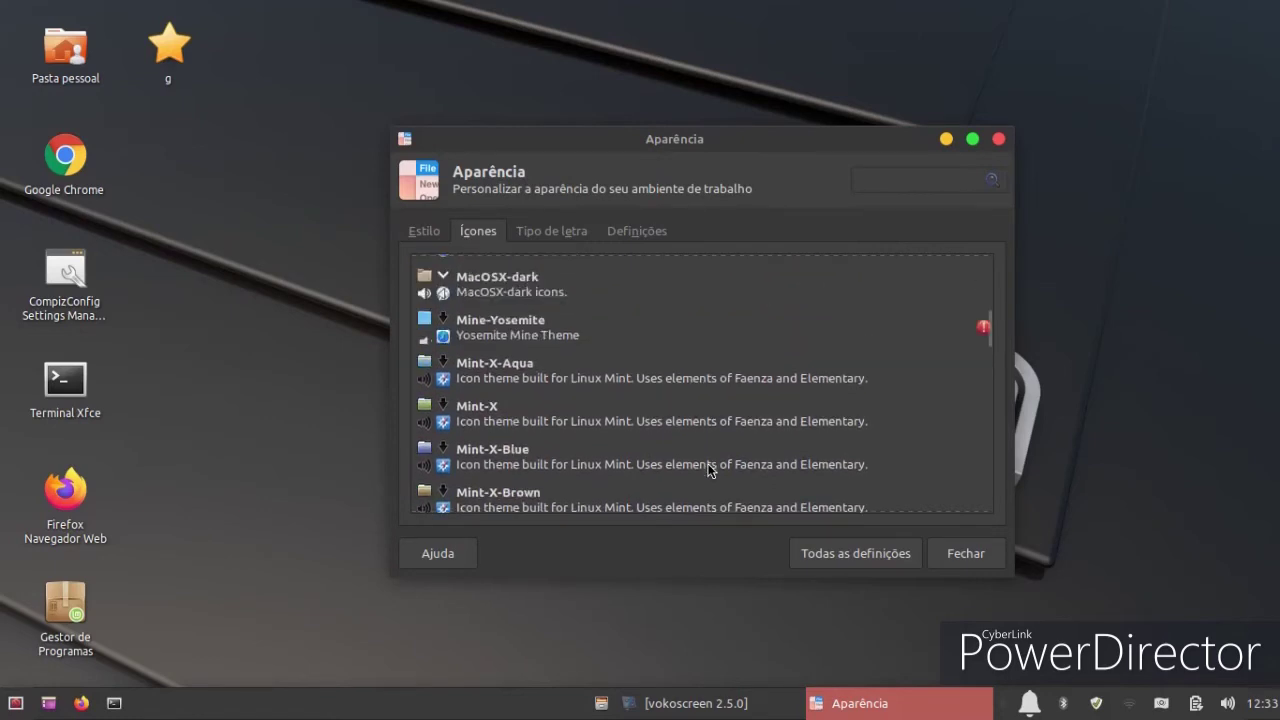
{"action": "scroll", "coordinate": [706, 470], "scroll_direction": "up", "scroll_amount": 2}
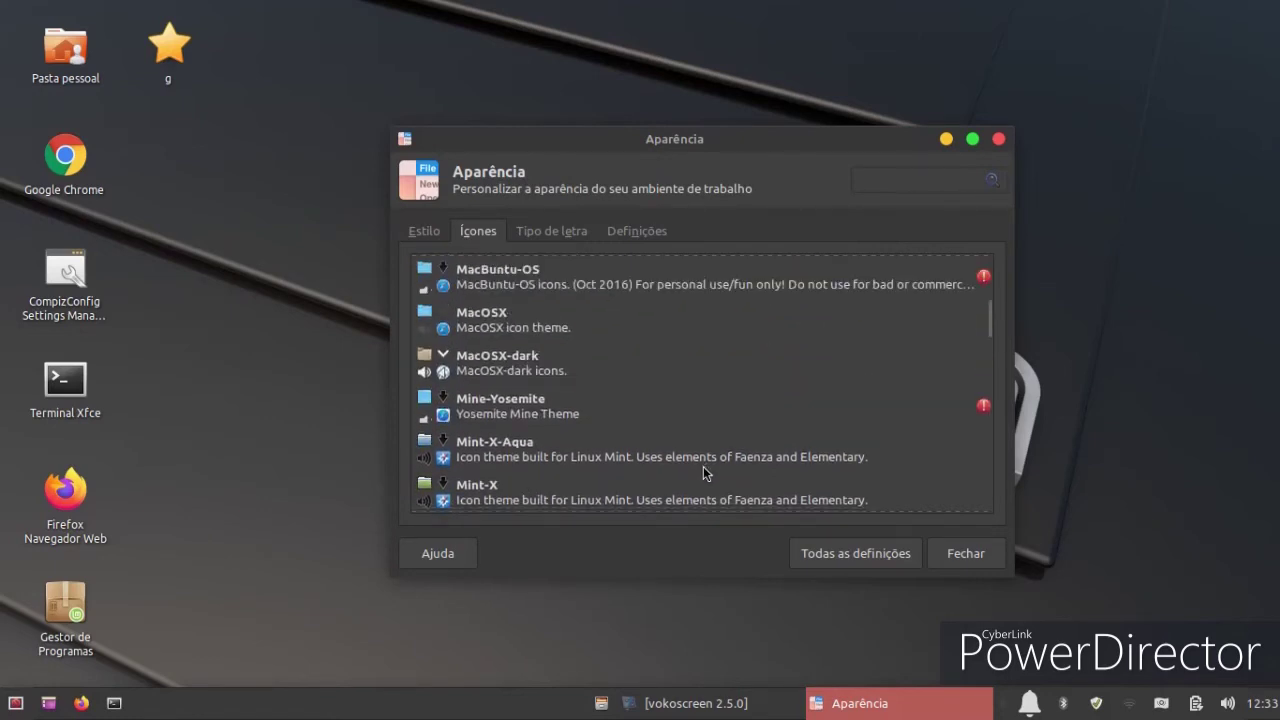
{"action": "scroll", "coordinate": [701, 468], "scroll_direction": "up", "scroll_amount": 3}
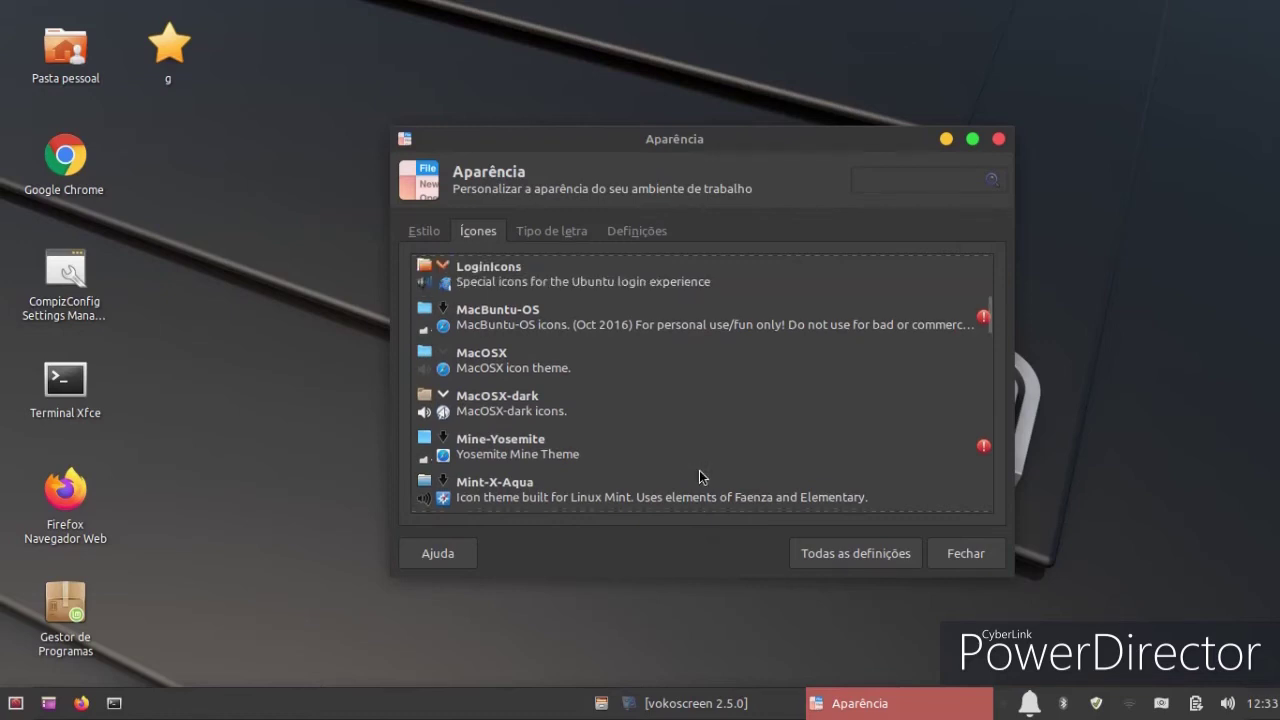
{"action": "scroll", "coordinate": [697, 478], "scroll_direction": "up", "scroll_amount": 3}
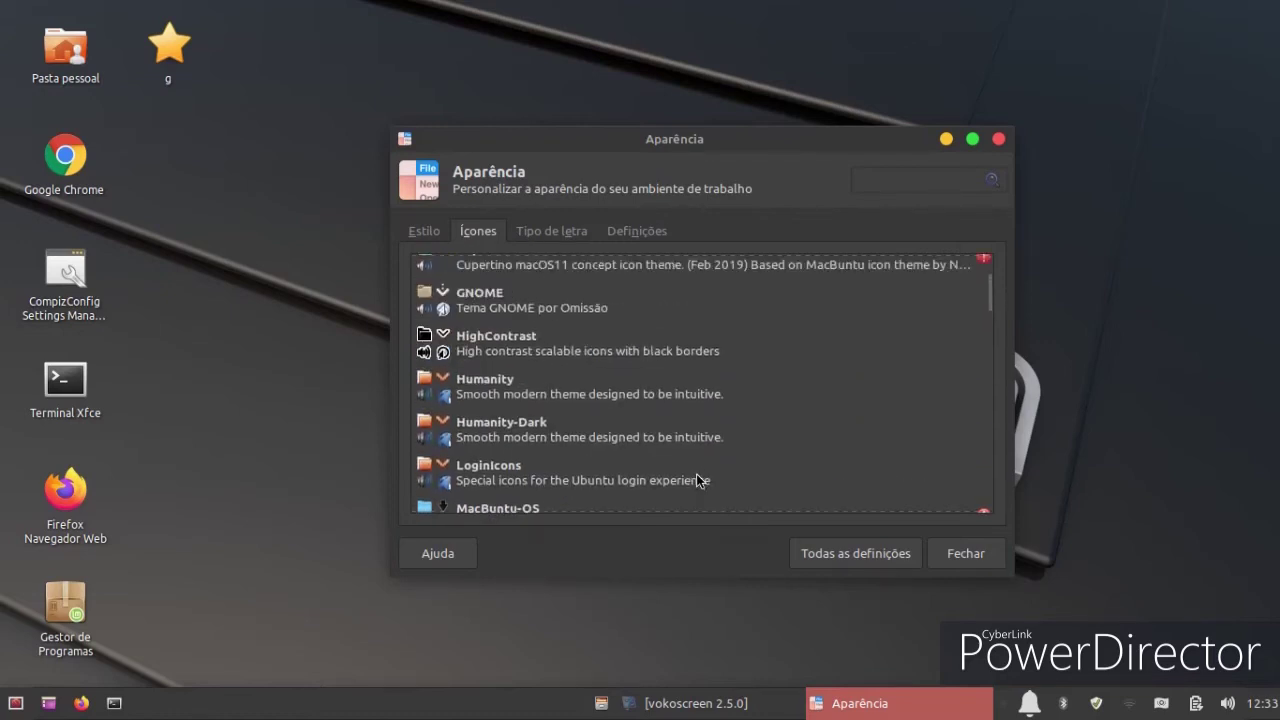
{"action": "scroll", "coordinate": [697, 480], "scroll_direction": "up", "scroll_amount": 1}
{"action": "scroll", "coordinate": [697, 480], "scroll_direction": "up", "scroll_amount": 1}
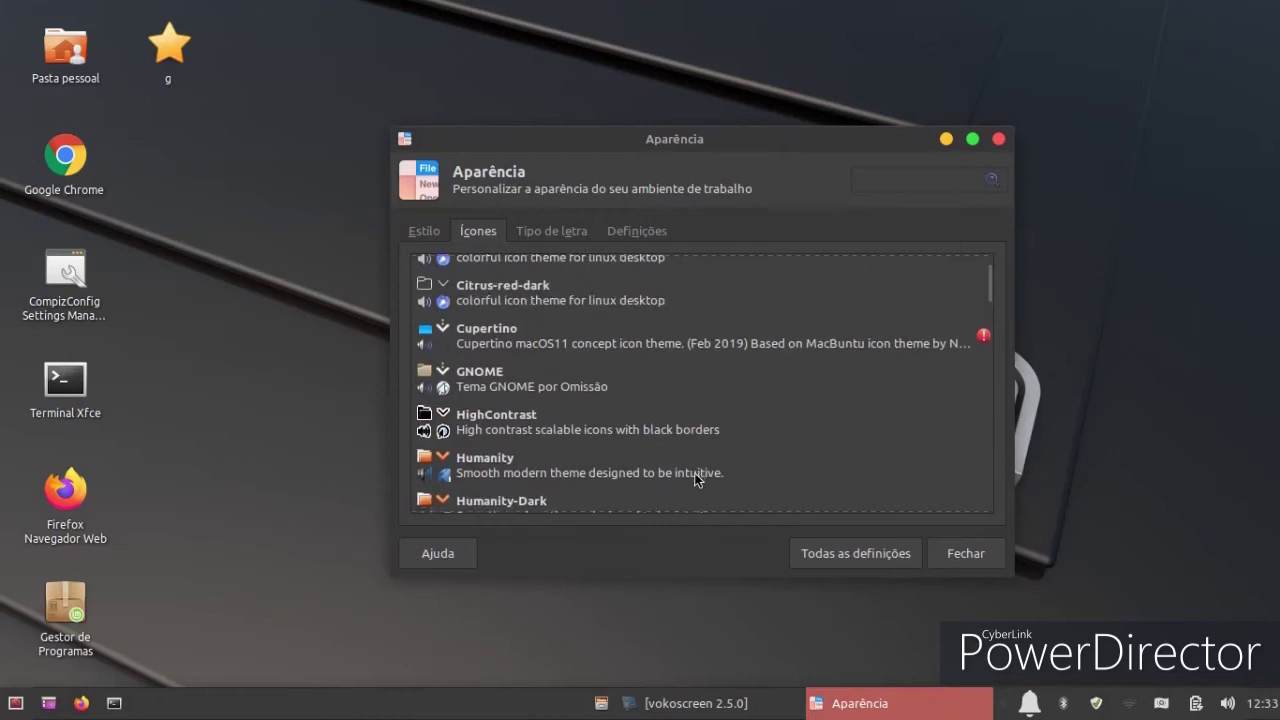
{"action": "left_click", "coordinate": [558, 292]}
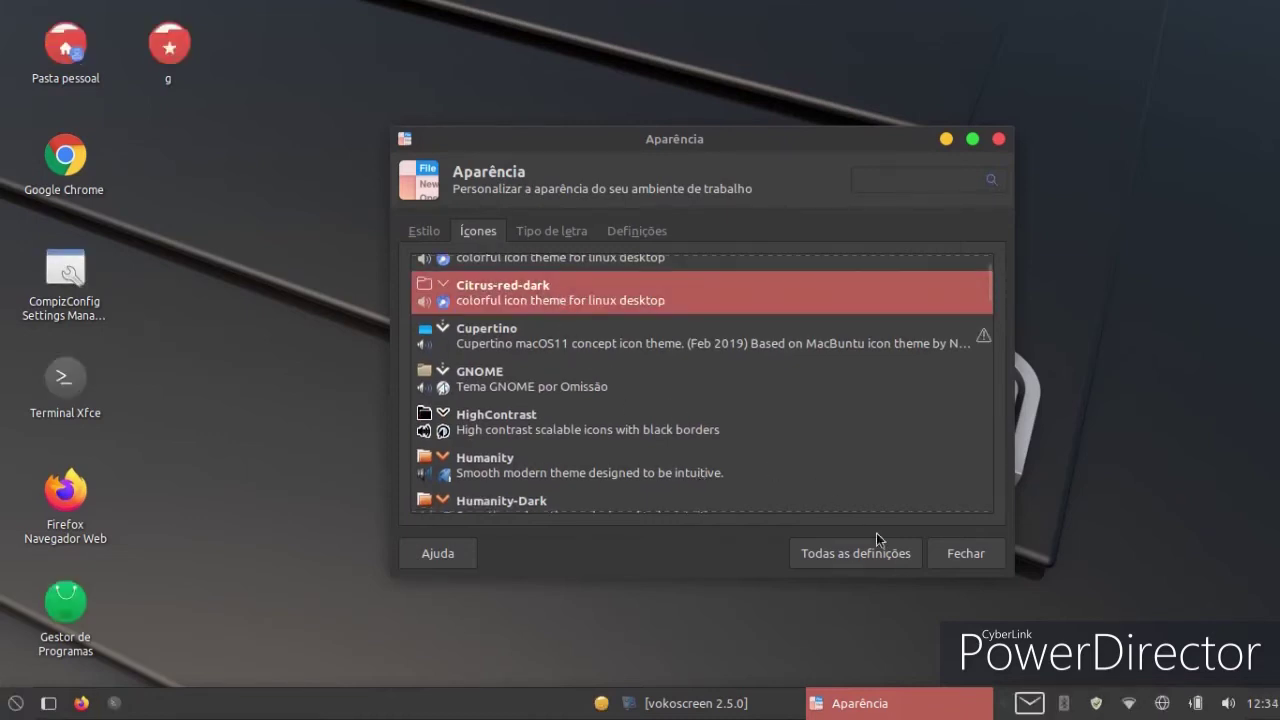
{"action": "left_click", "coordinate": [935, 554]}
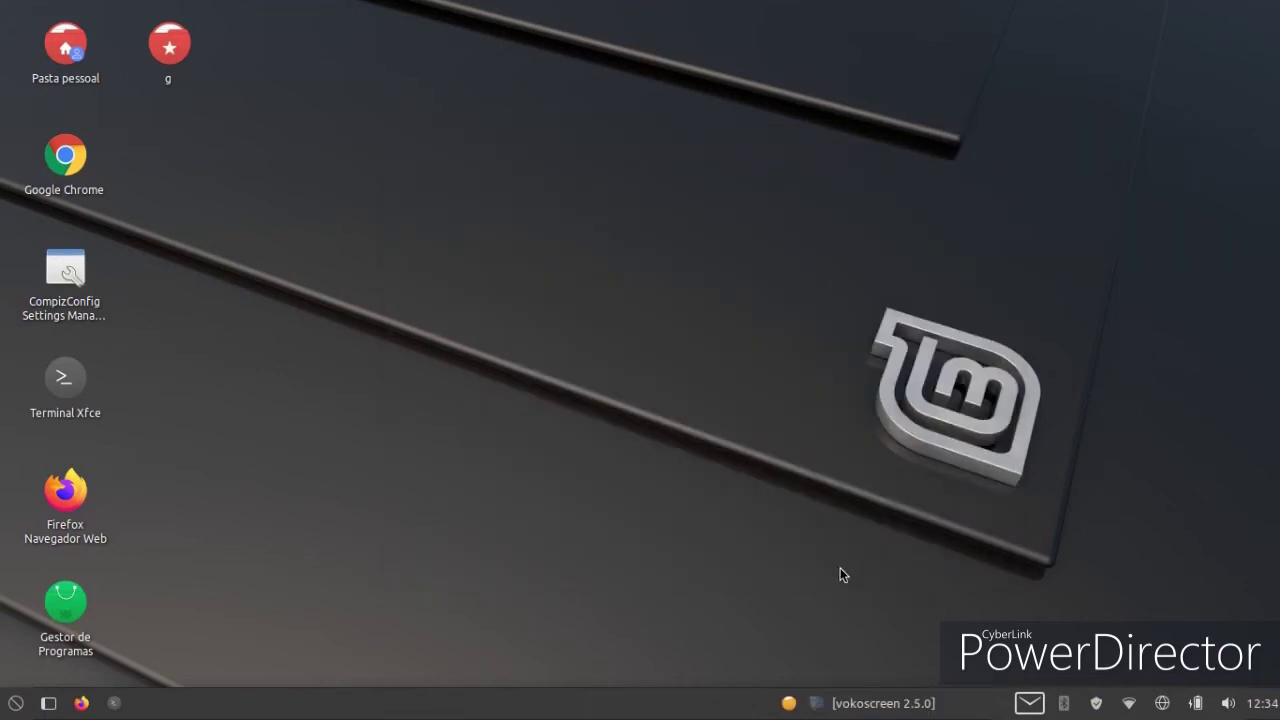
Step: Check the restyled icons among the recently used applications in the applications menu and close the menu
{"action": "left_click", "coordinate": [14, 706]}
{"action": "left_click", "coordinate": [85, 218]}
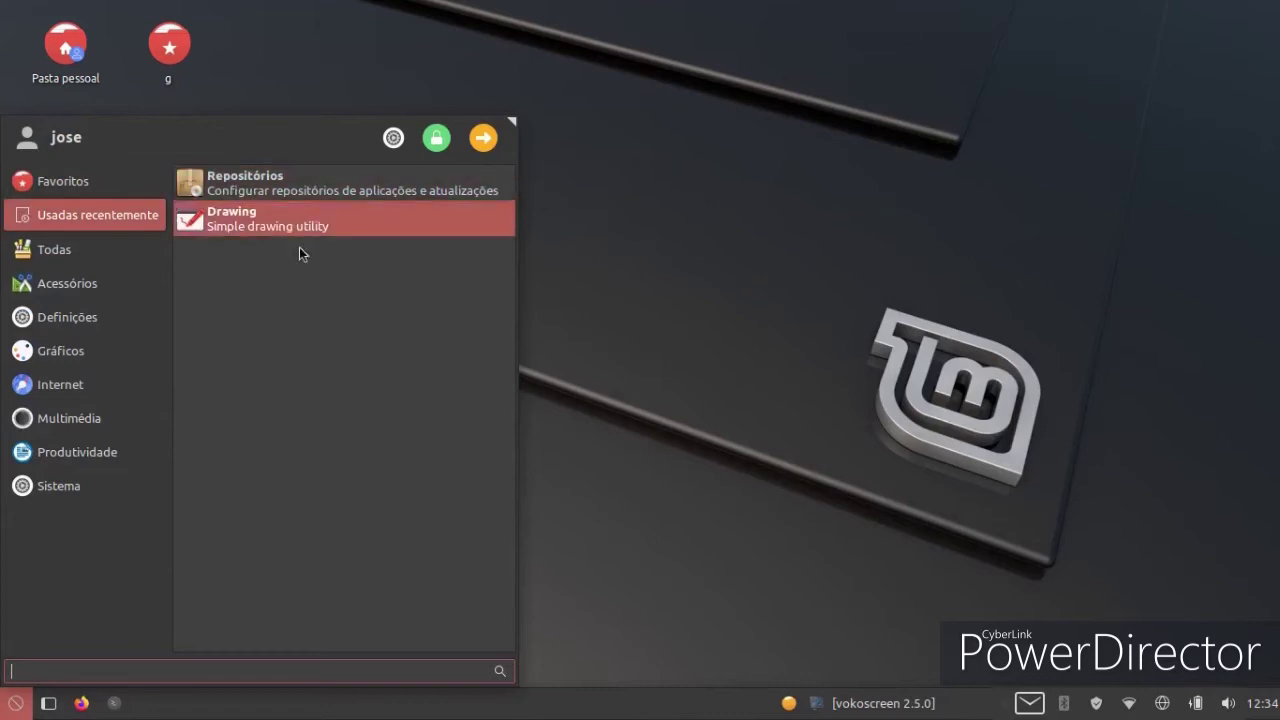
{"action": "left_click", "coordinate": [575, 604]}
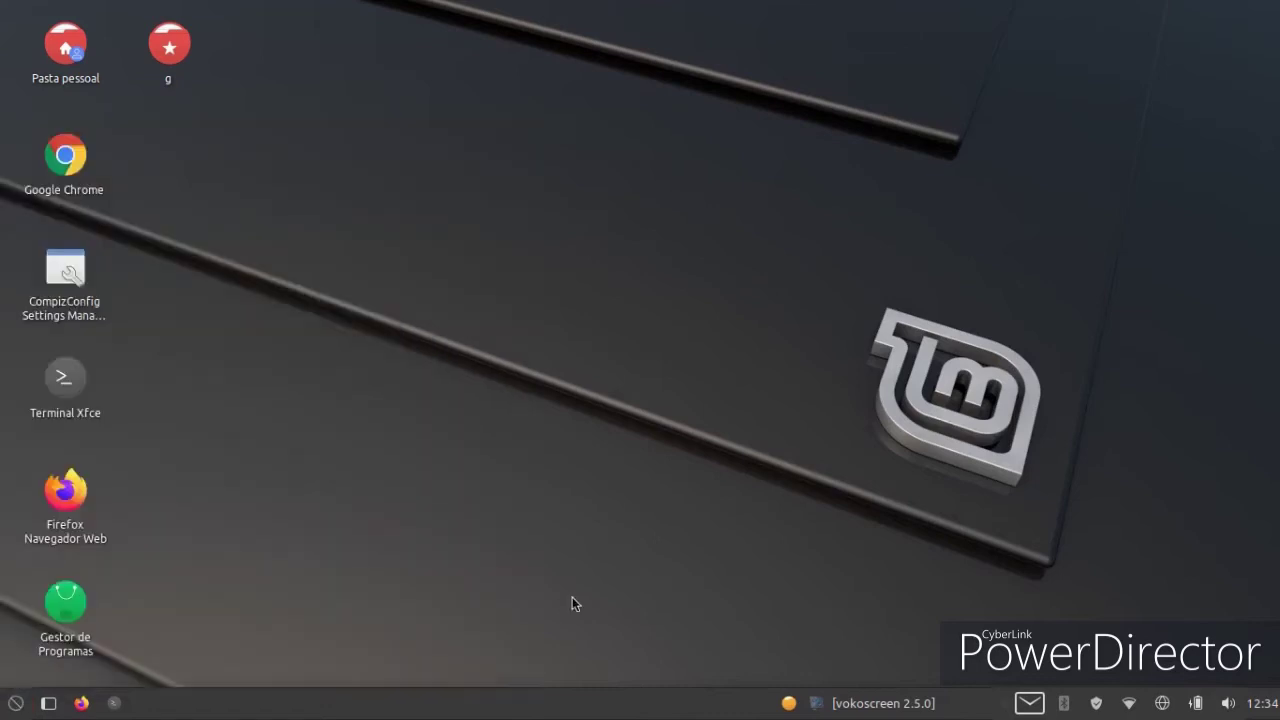
Step: Change the Whisker menu's panel button icon to linuxmint-logo-leaf-badge and close its properties
{"action": "right_click", "coordinate": [14, 706]}
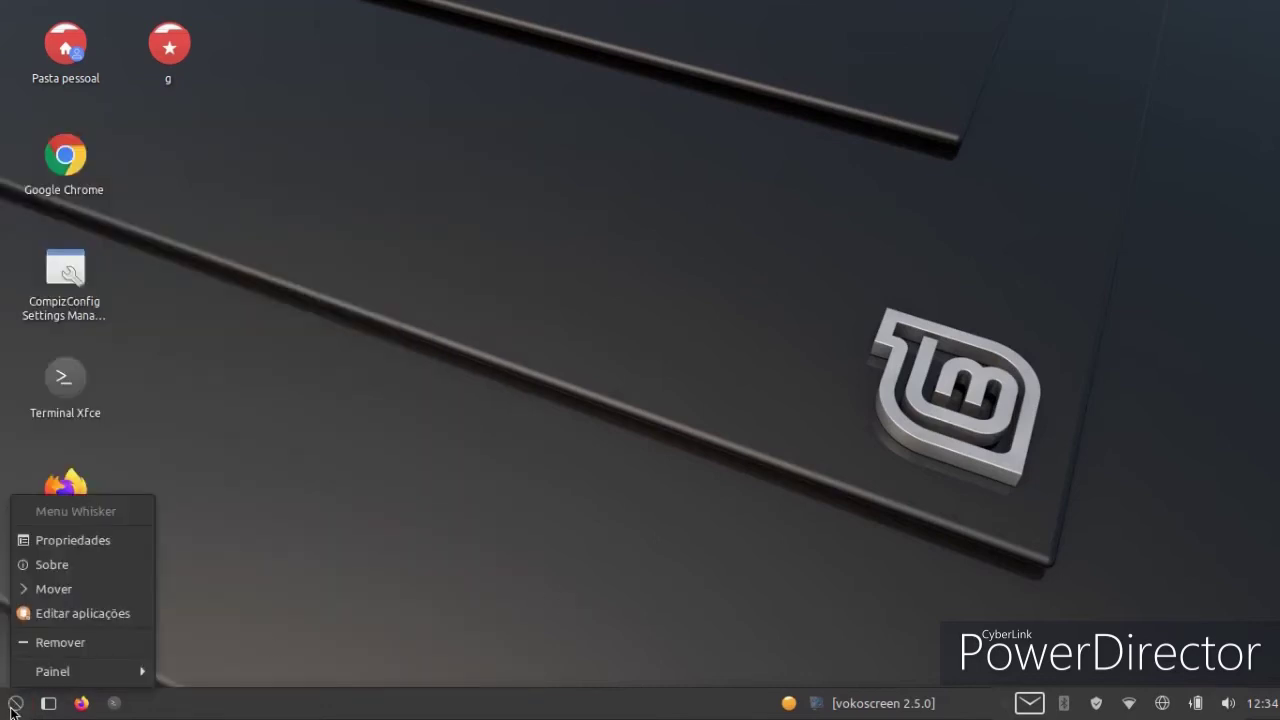
{"action": "left_click", "coordinate": [72, 540]}
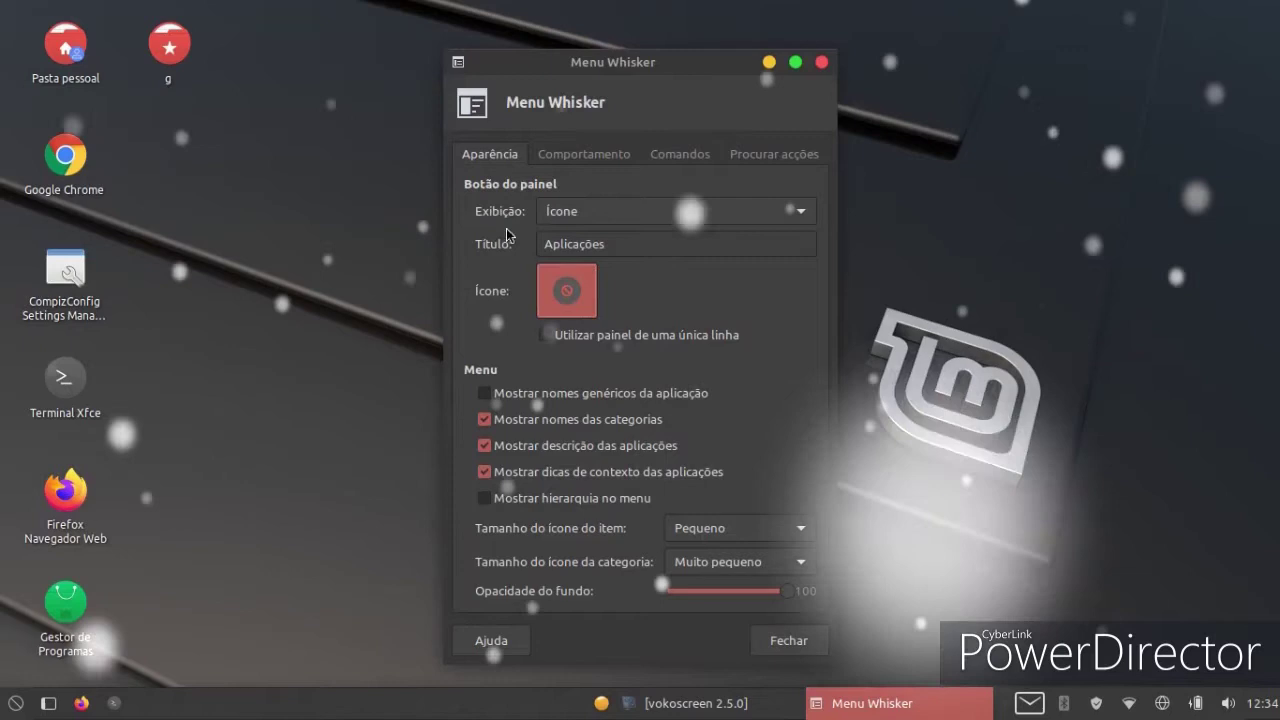
{"action": "left_click", "coordinate": [586, 275]}
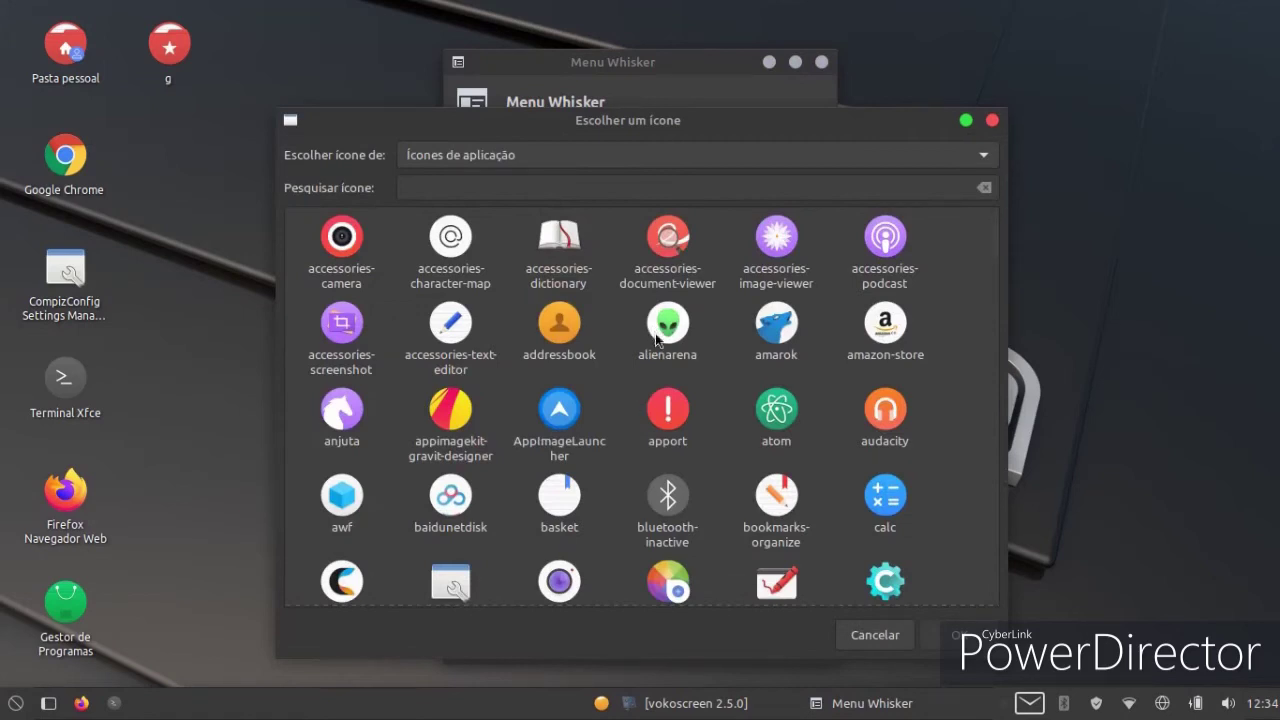
{"action": "scroll", "coordinate": [688, 410], "scroll_direction": "down", "scroll_amount": 5}
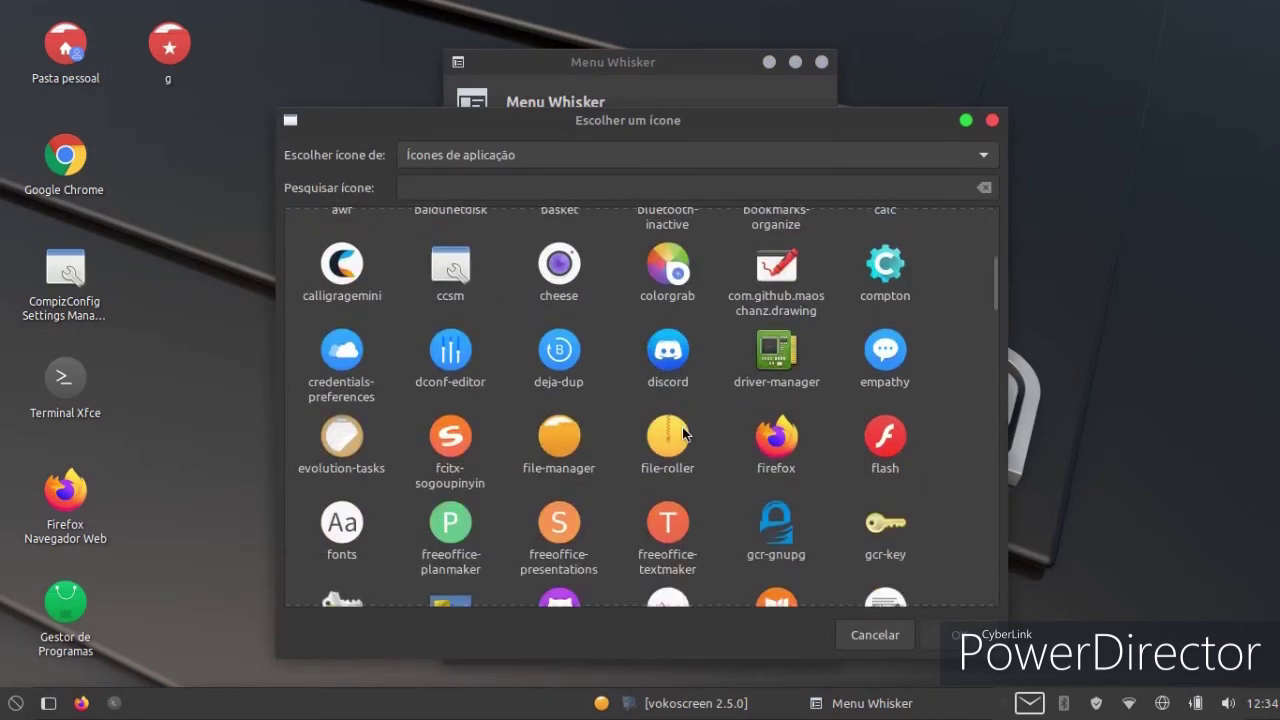
{"action": "scroll", "coordinate": [683, 432], "scroll_direction": "down", "scroll_amount": 8}
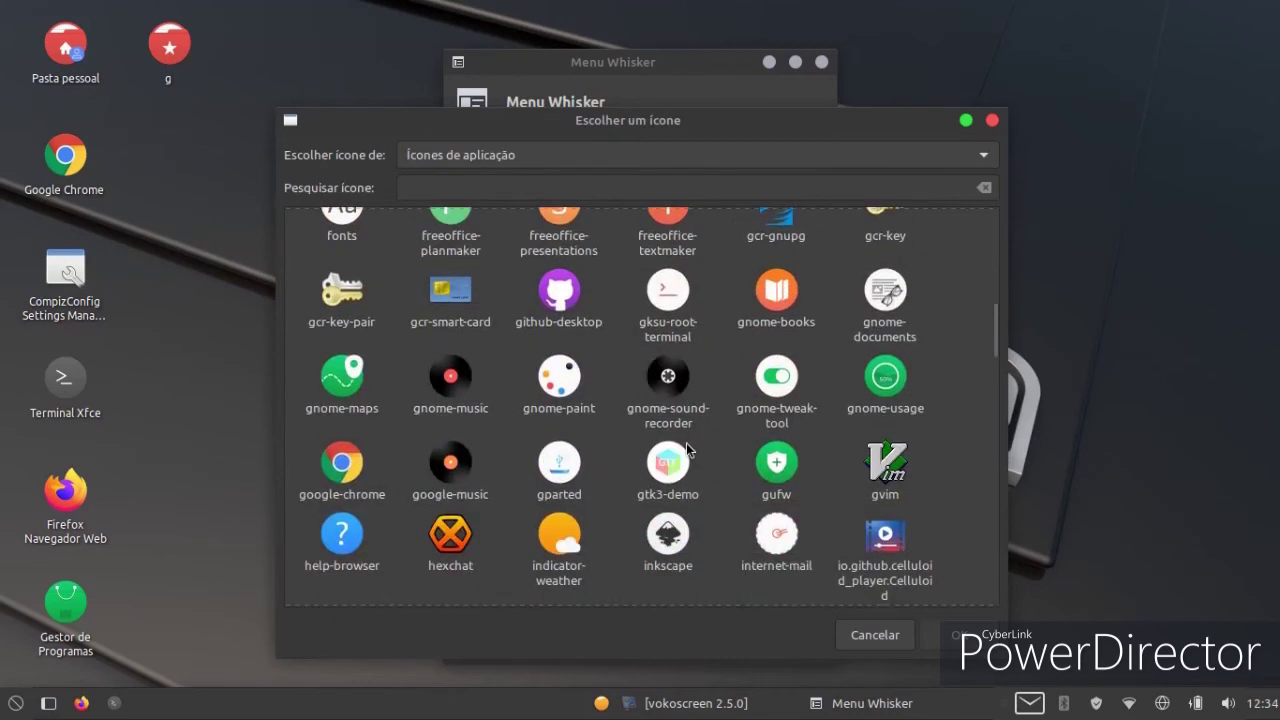
{"action": "scroll", "coordinate": [687, 445], "scroll_direction": "down", "scroll_amount": 5}
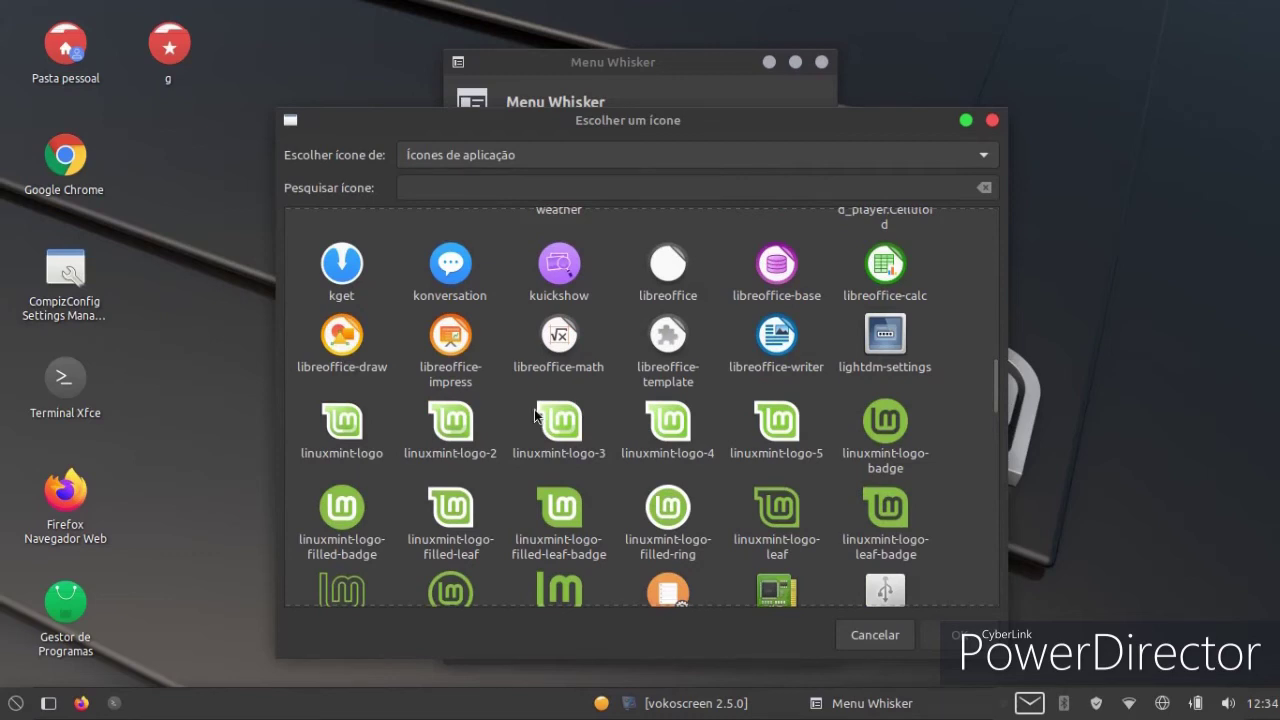
{"action": "left_click", "coordinate": [556, 424]}
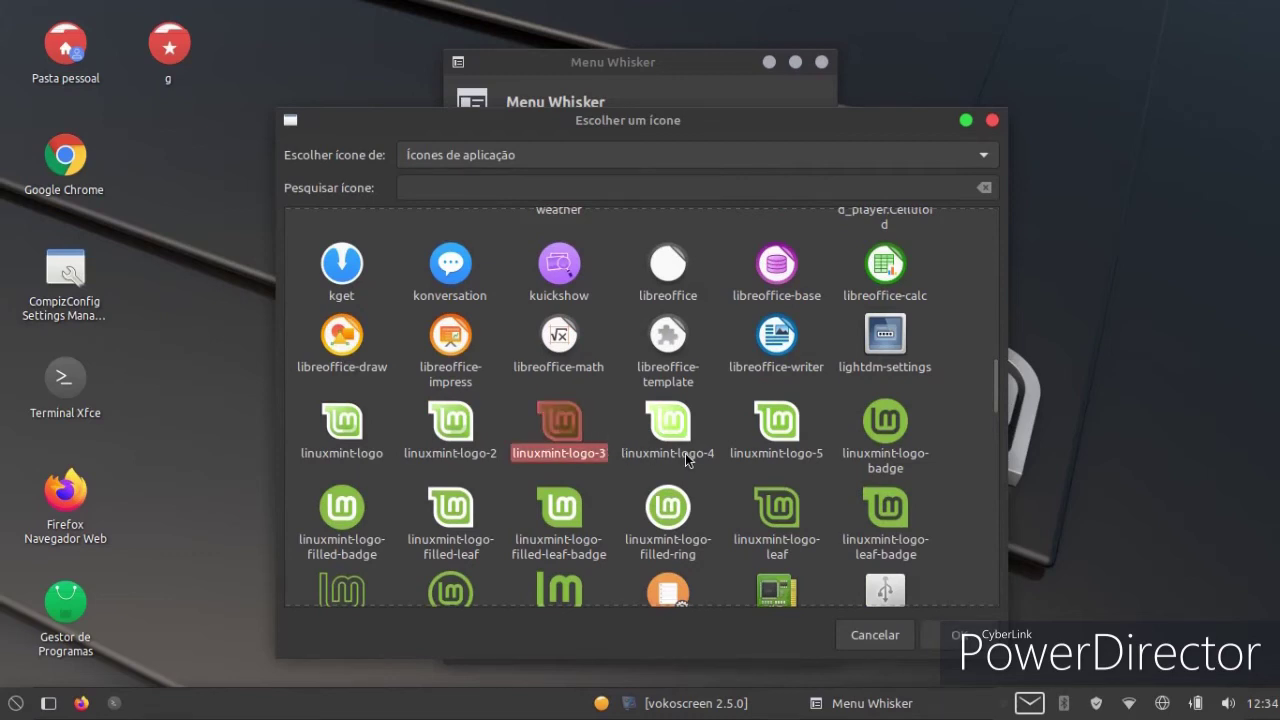
{"action": "left_click", "coordinate": [880, 508]}
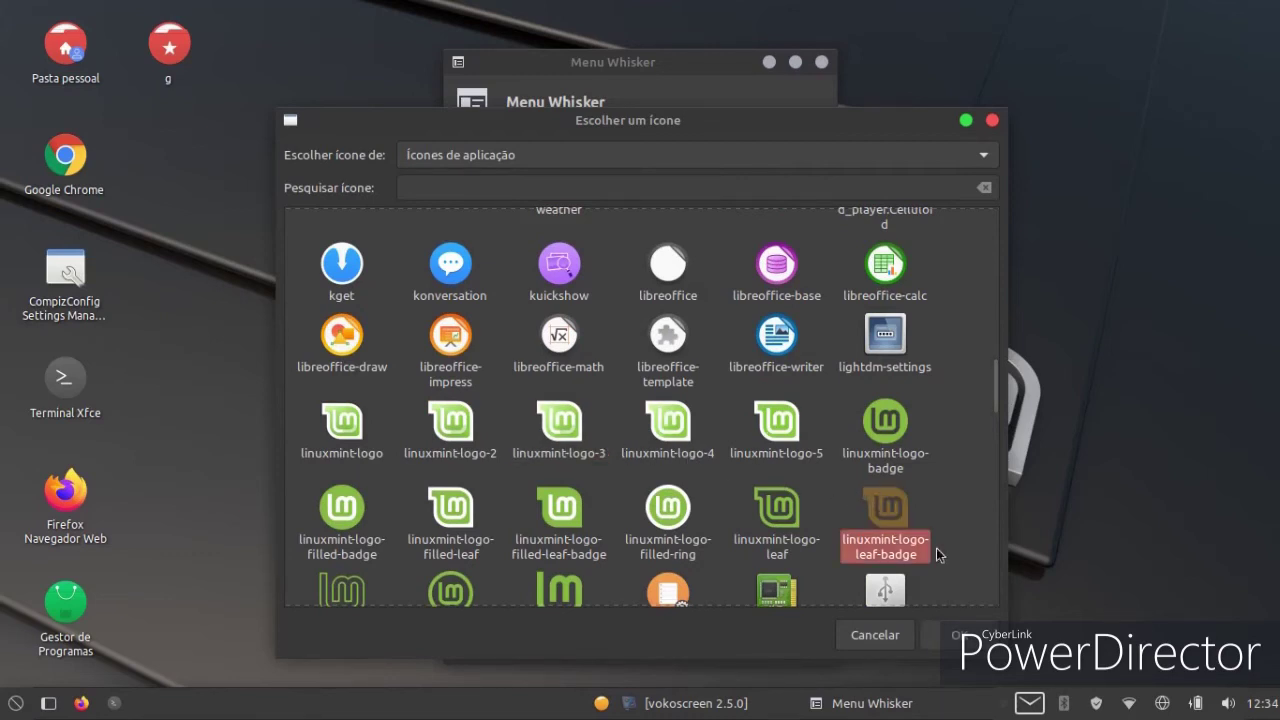
{"action": "left_click", "coordinate": [958, 634]}
{"action": "left_click", "coordinate": [786, 636]}
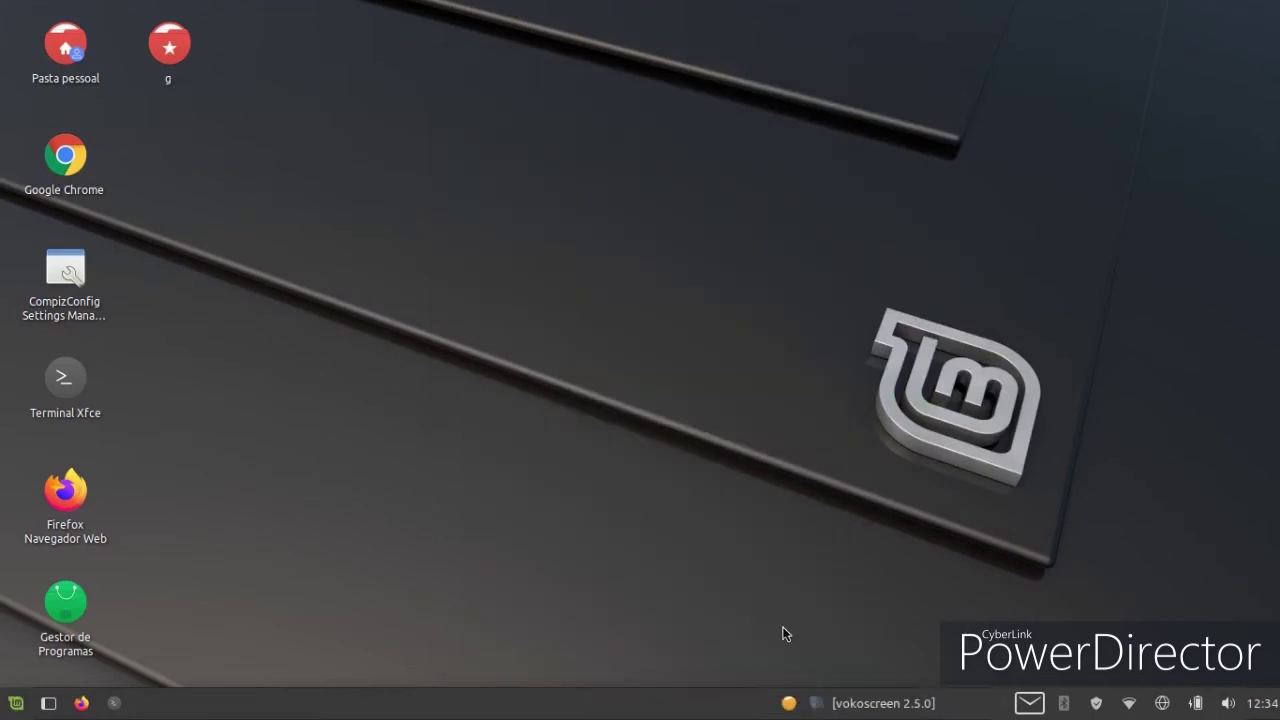
Step: Examine the themed icons of the applications in the Acessórios category of the applications menu
{"action": "left_click", "coordinate": [12, 703]}
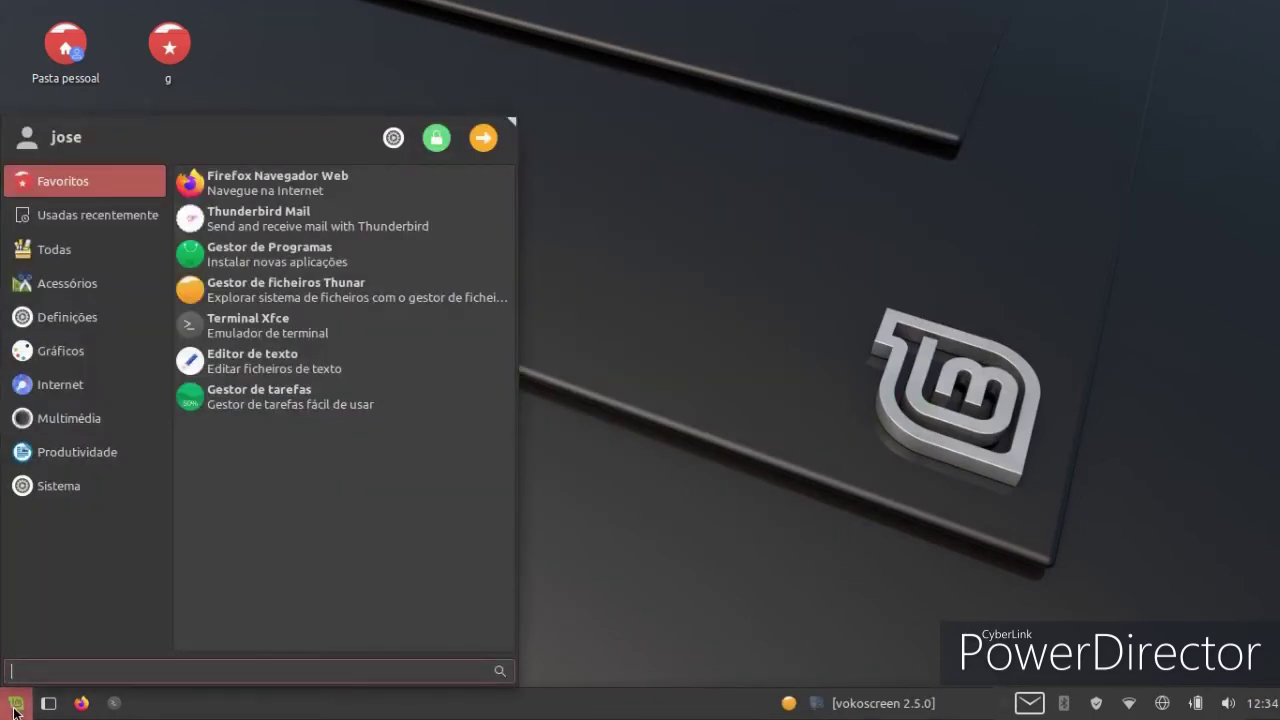
{"action": "left_click", "coordinate": [67, 283]}
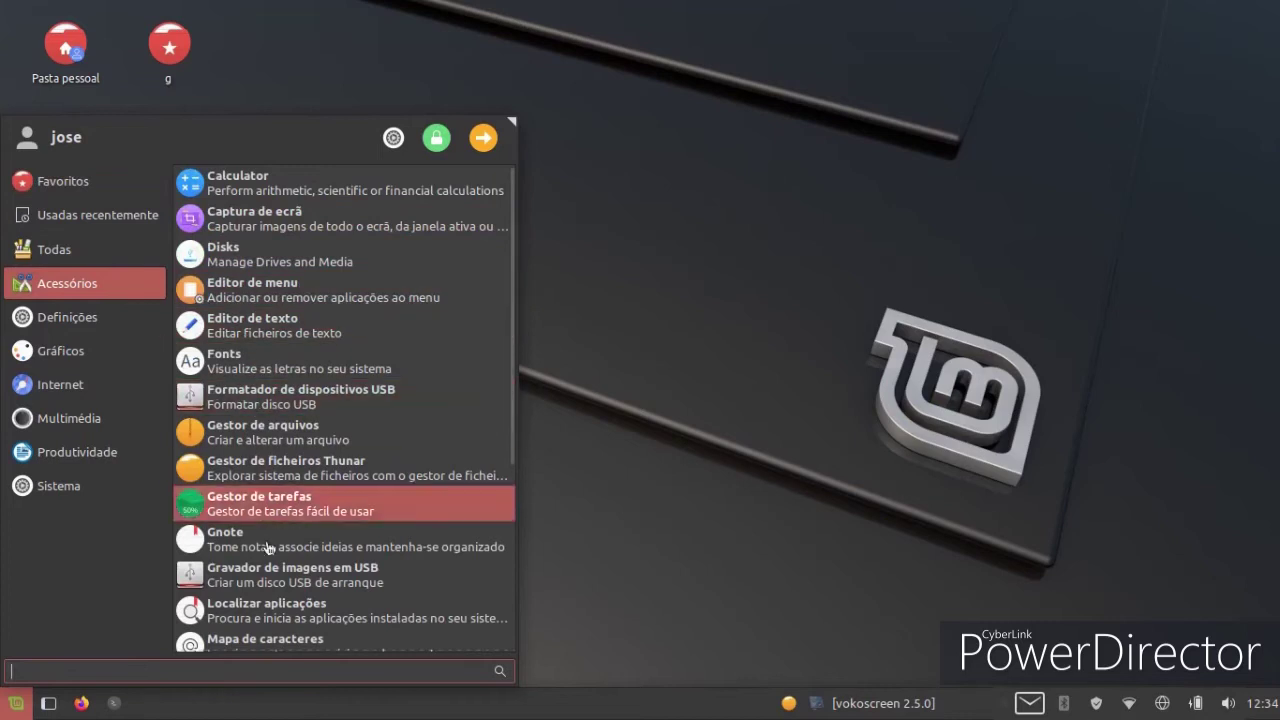
{"action": "scroll", "coordinate": [268, 513], "scroll_direction": "down", "scroll_amount": 1}
{"action": "scroll", "coordinate": [270, 508], "scroll_direction": "down", "scroll_amount": 2}
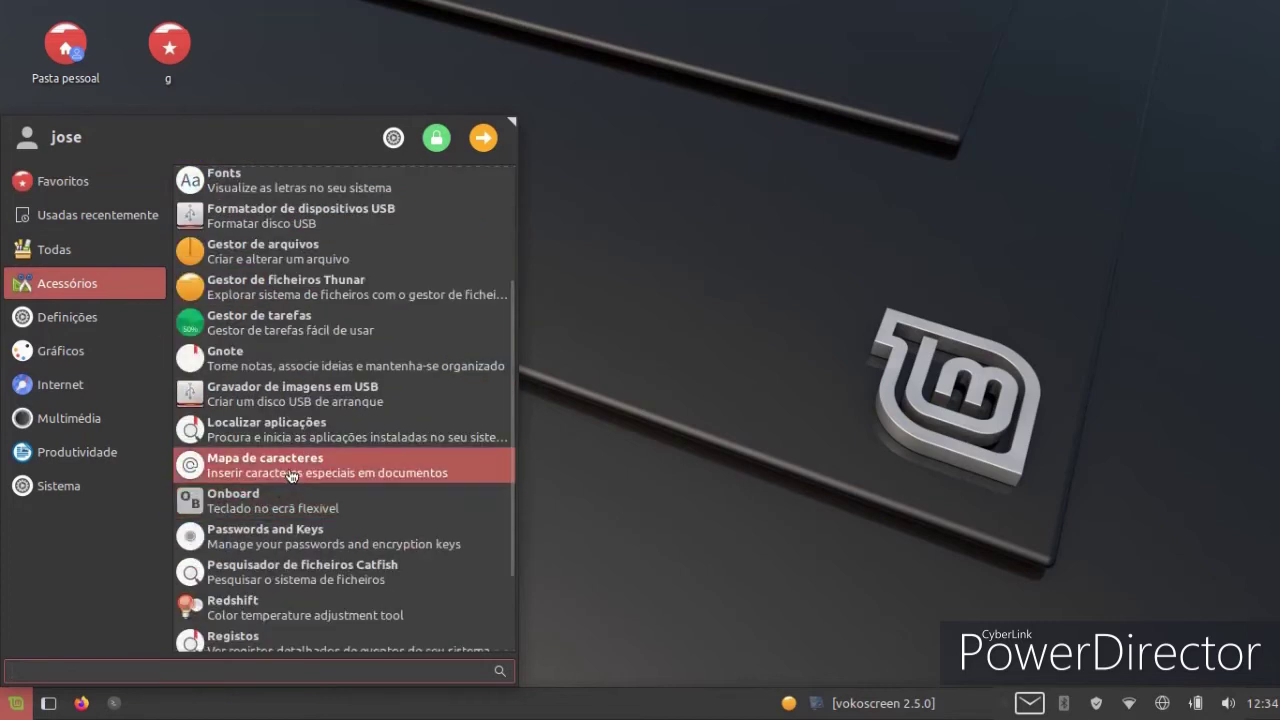
{"action": "scroll", "coordinate": [291, 475], "scroll_direction": "down", "scroll_amount": 2}
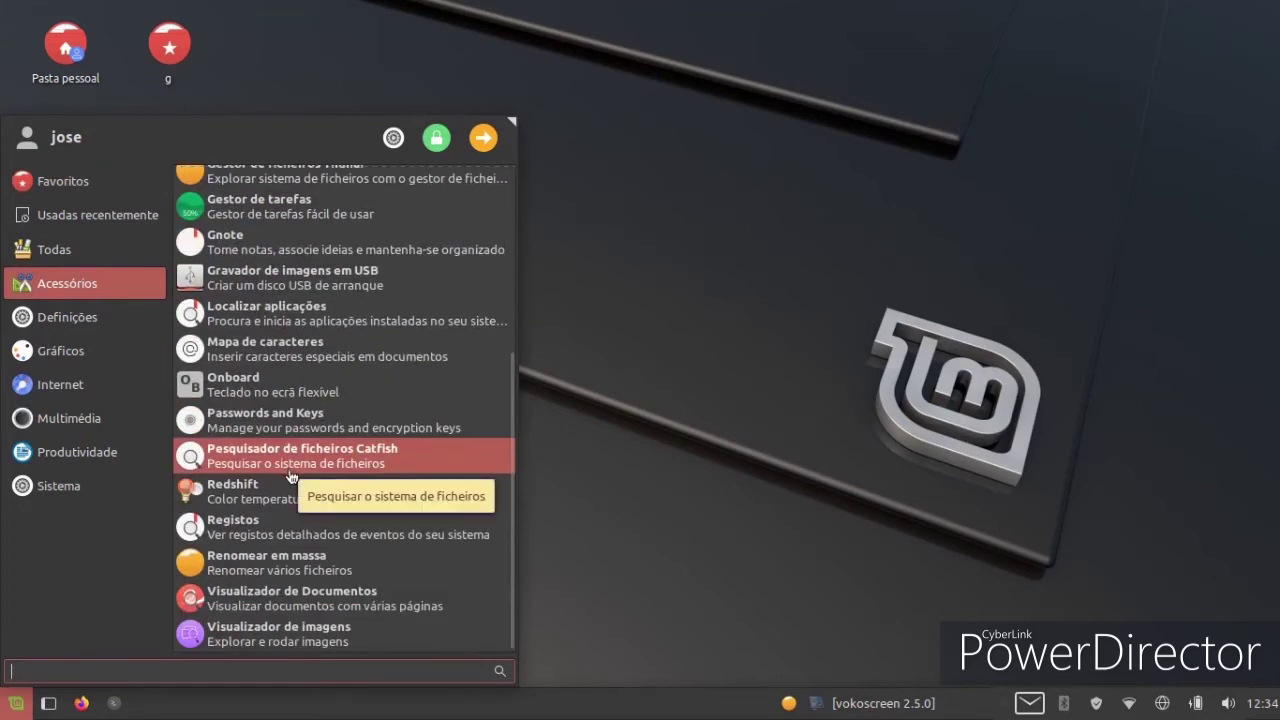
{"action": "scroll", "coordinate": [296, 500], "scroll_direction": "up", "scroll_amount": 1}
{"action": "scroll", "coordinate": [296, 507], "scroll_direction": "up", "scroll_amount": 3}
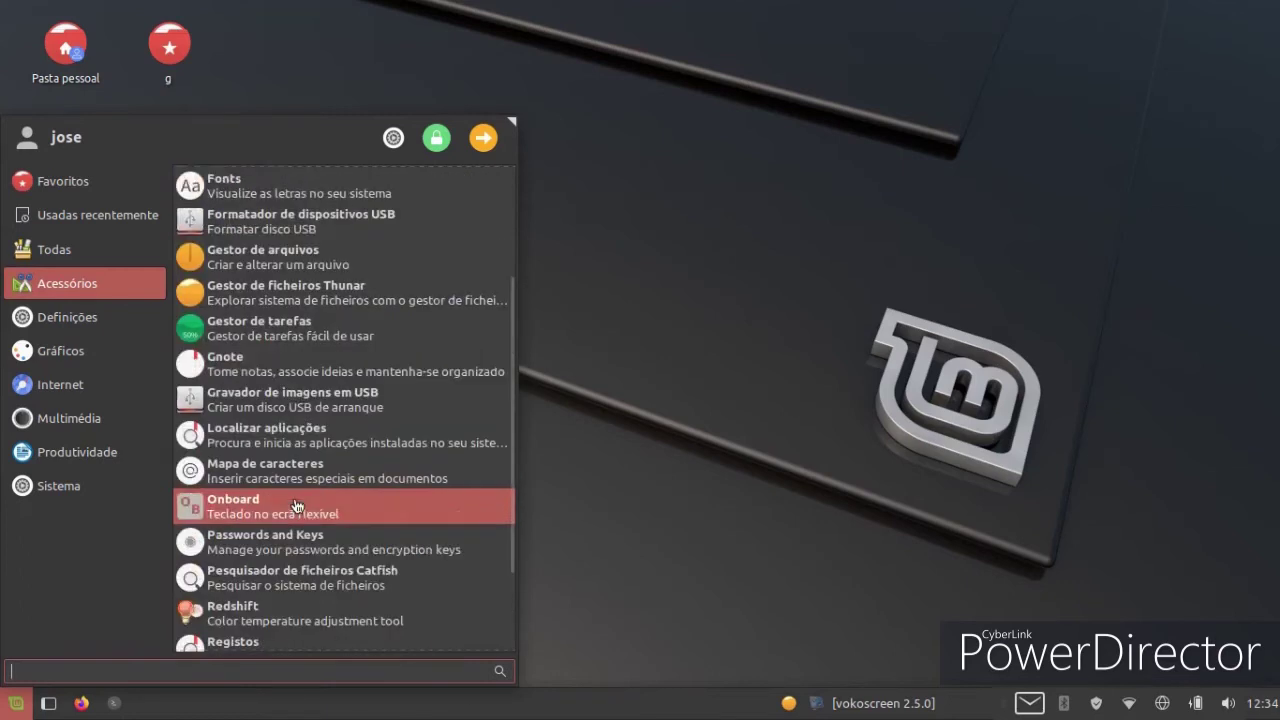
{"action": "scroll", "coordinate": [298, 510], "scroll_direction": "up", "scroll_amount": 1}
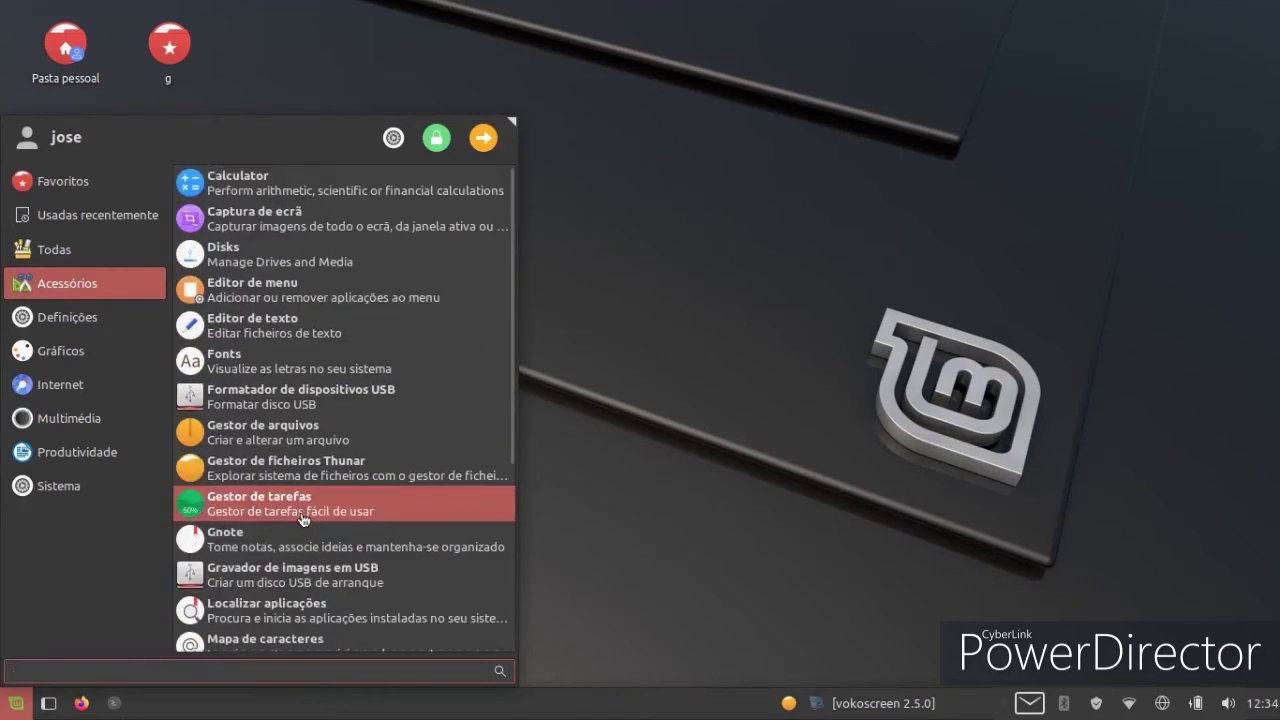
Step: Launch the Captura de ecrã tool and capture a rectangular region of the desktop that includes the Linux Mint logo
{"action": "left_click", "coordinate": [262, 222]}
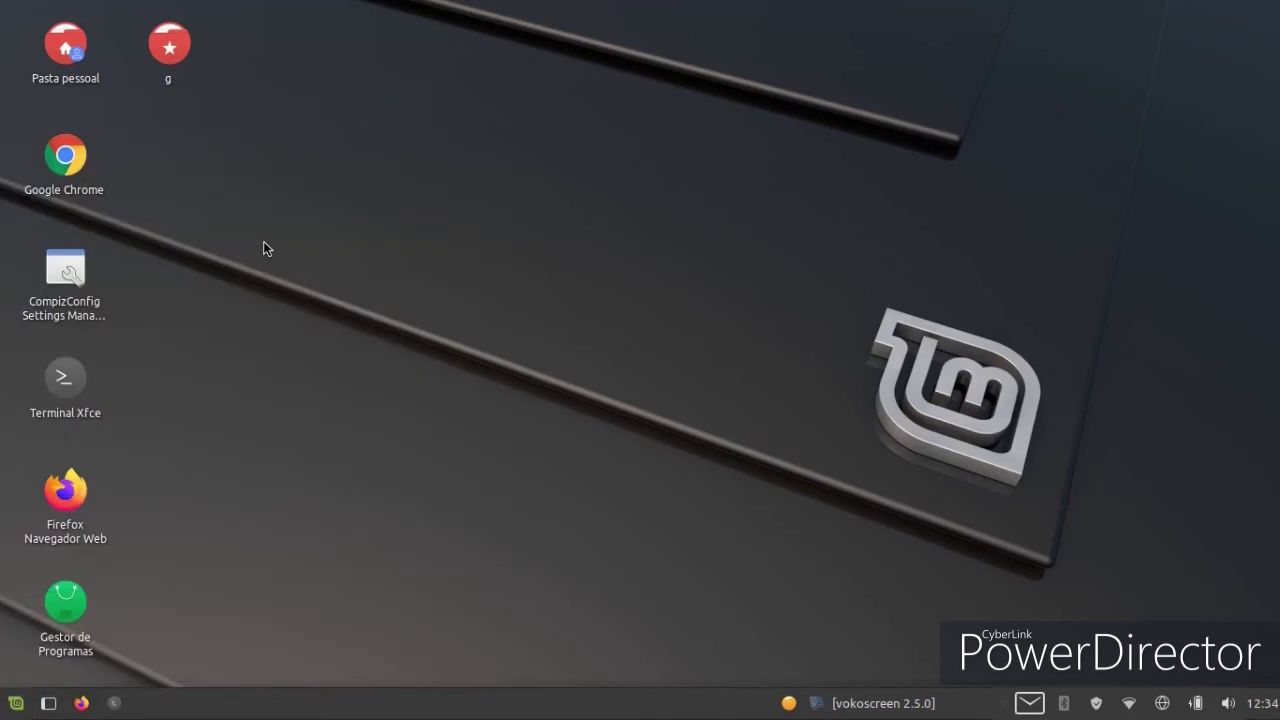
{"action": "left_click", "coordinate": [466, 399]}
{"action": "left_click", "coordinate": [815, 488]}
{"action": "left_click_drag", "start_coordinate": [420, 533], "coordinate": [995, 250]}
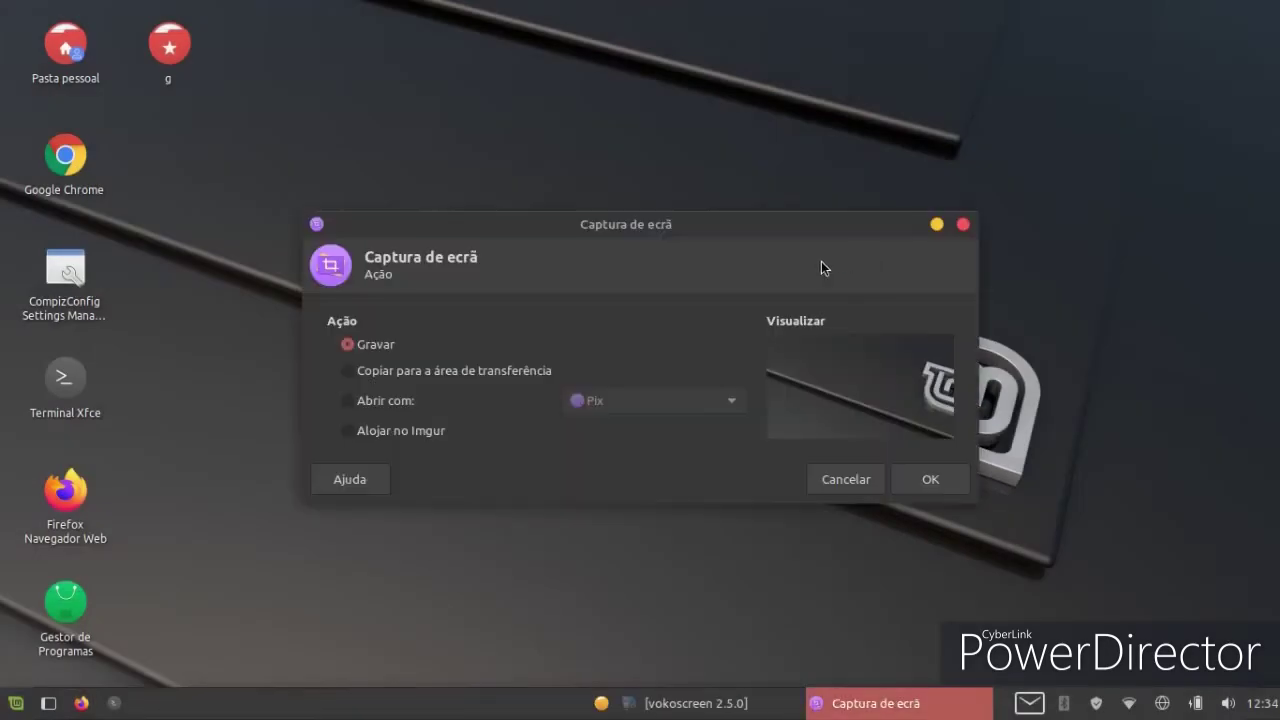
Step: Discard the captured screenshot and view the Internet and Gráficos categories of the applications menu
{"action": "left_click", "coordinate": [846, 480]}
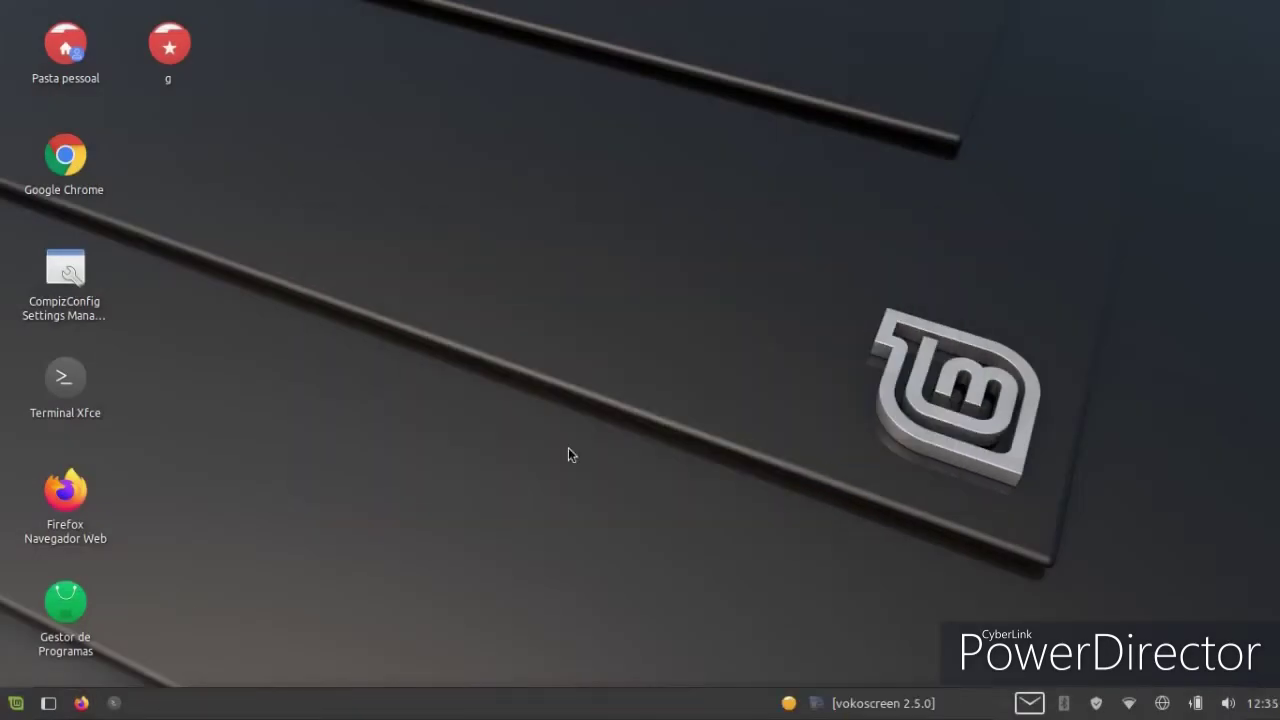
{"action": "left_click", "coordinate": [12, 706]}
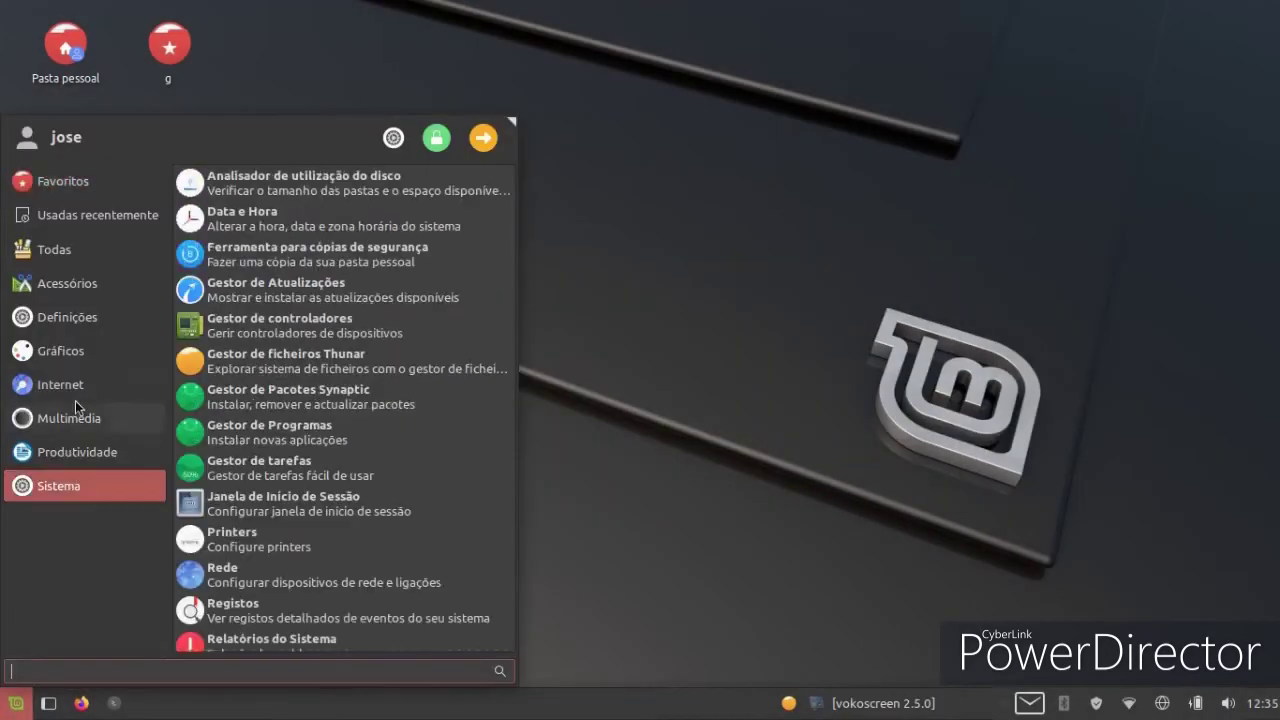
{"action": "mouse_move", "coordinate": [87, 389]}
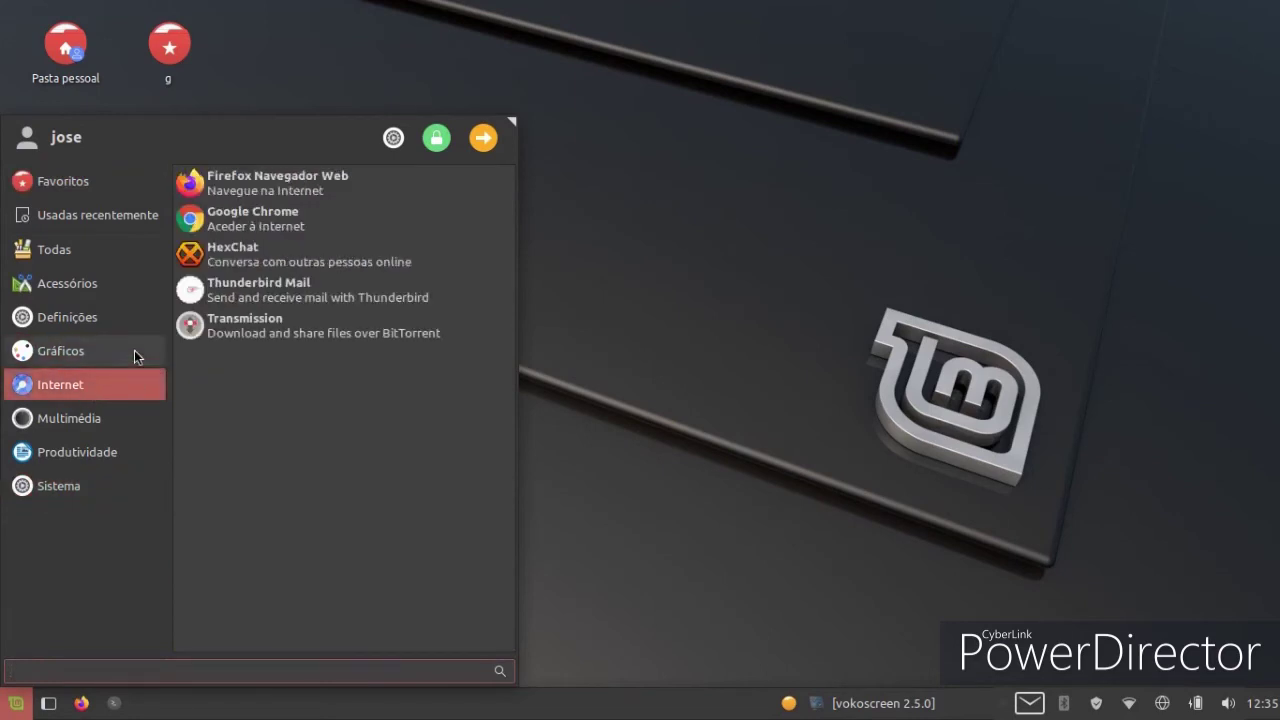
{"action": "mouse_move", "coordinate": [135, 350]}
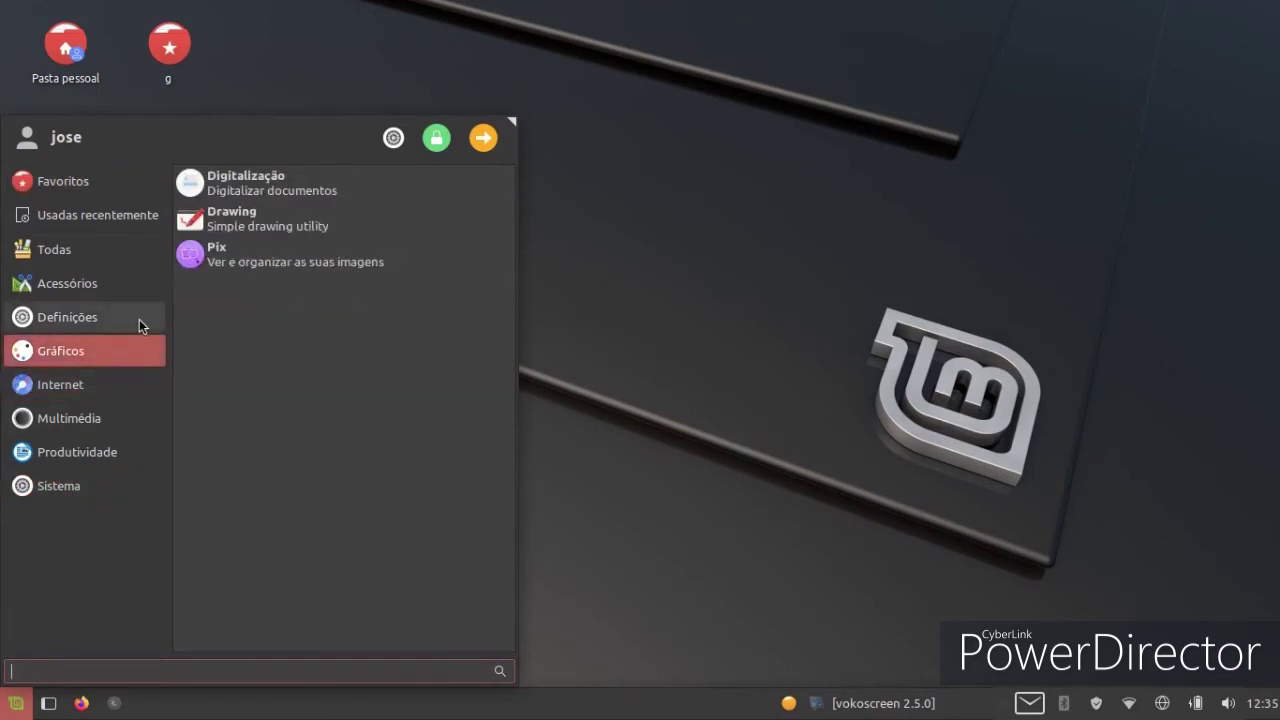
Step: Launch Ecrã de boas vindas from the Definições category, view its Primeiros Passos, Documentação, Ajuda and Contribuir pages, and close it
{"action": "mouse_move", "coordinate": [129, 318]}
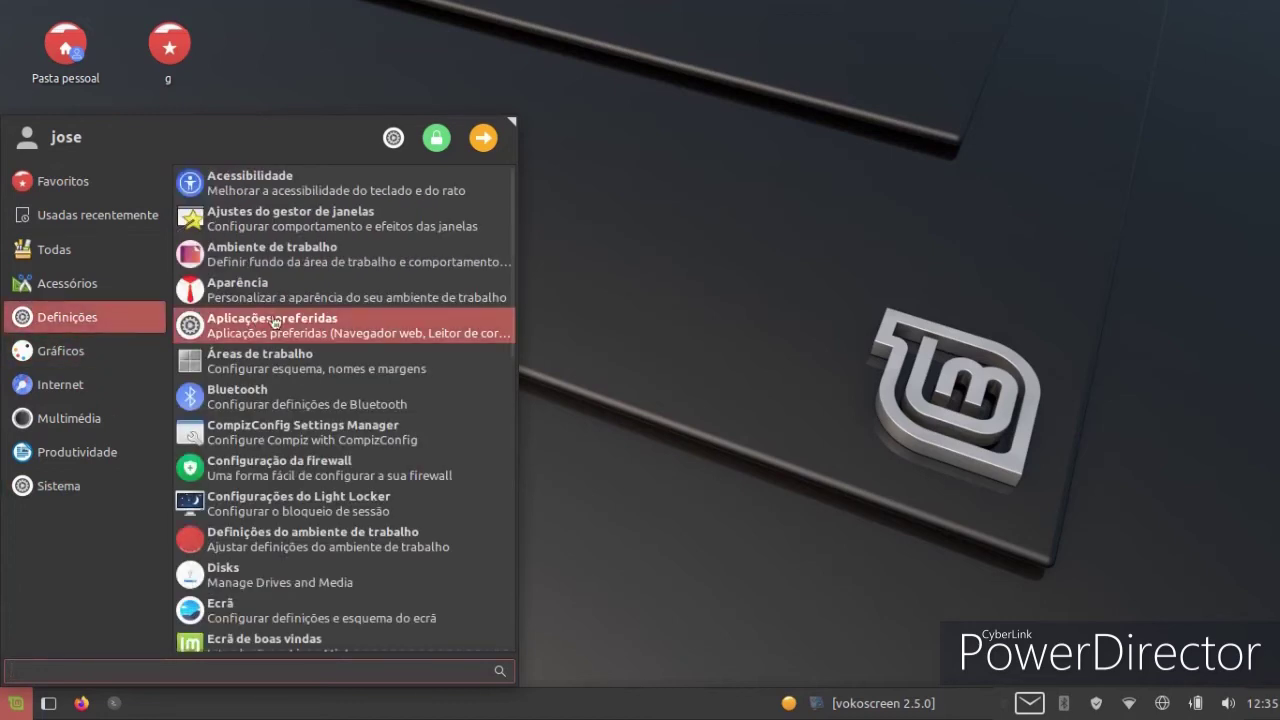
{"action": "scroll", "coordinate": [390, 455], "scroll_direction": "down", "scroll_amount": 5}
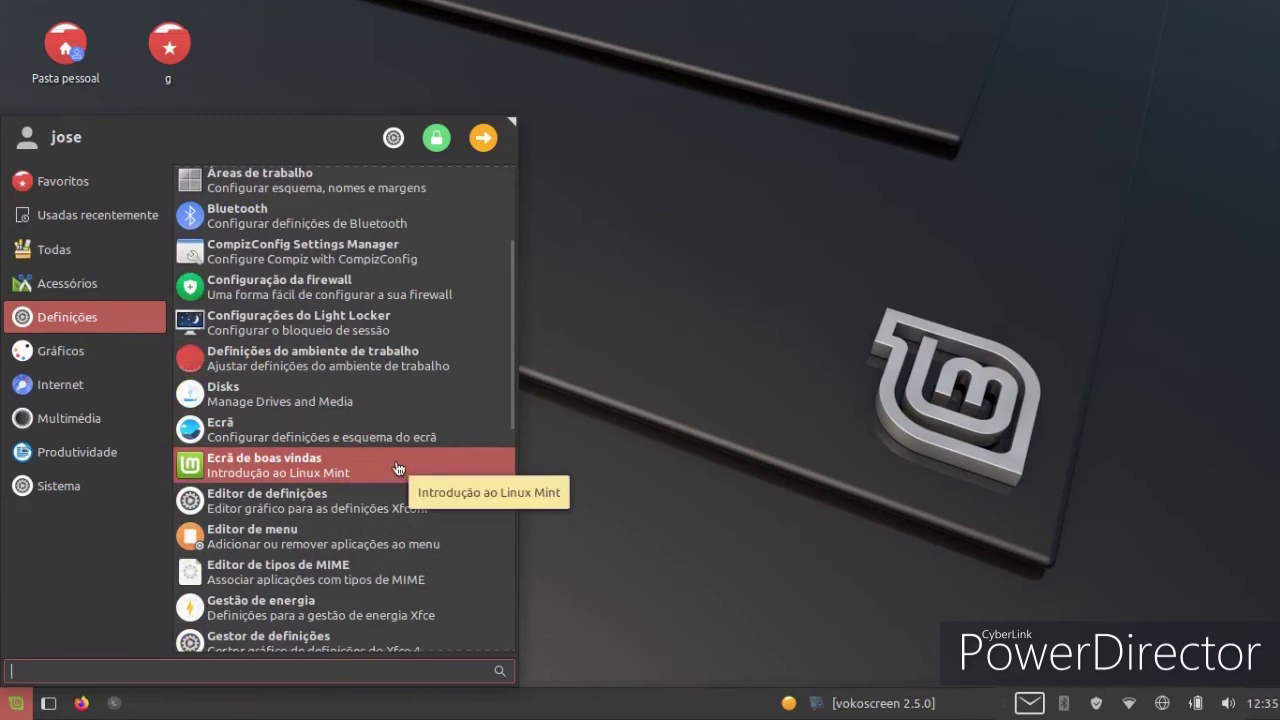
{"action": "left_click", "coordinate": [395, 467]}
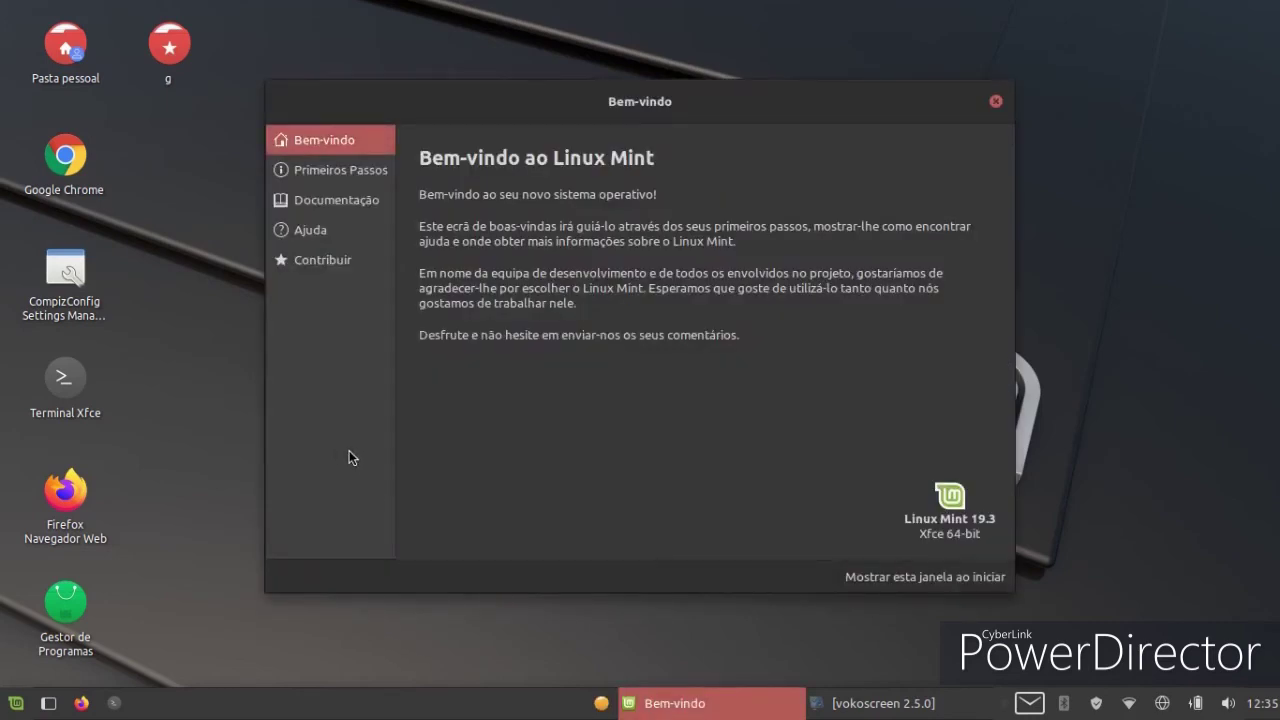
{"action": "left_click", "coordinate": [311, 177]}
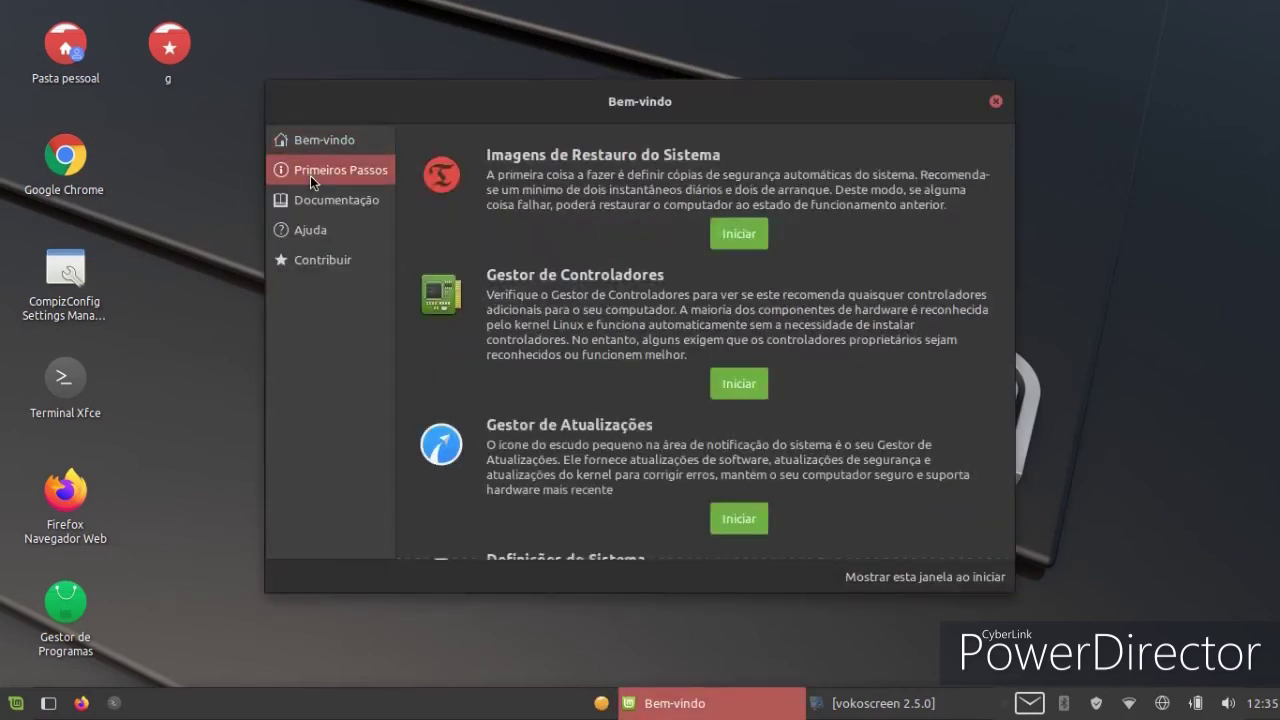
{"action": "left_click", "coordinate": [317, 208]}
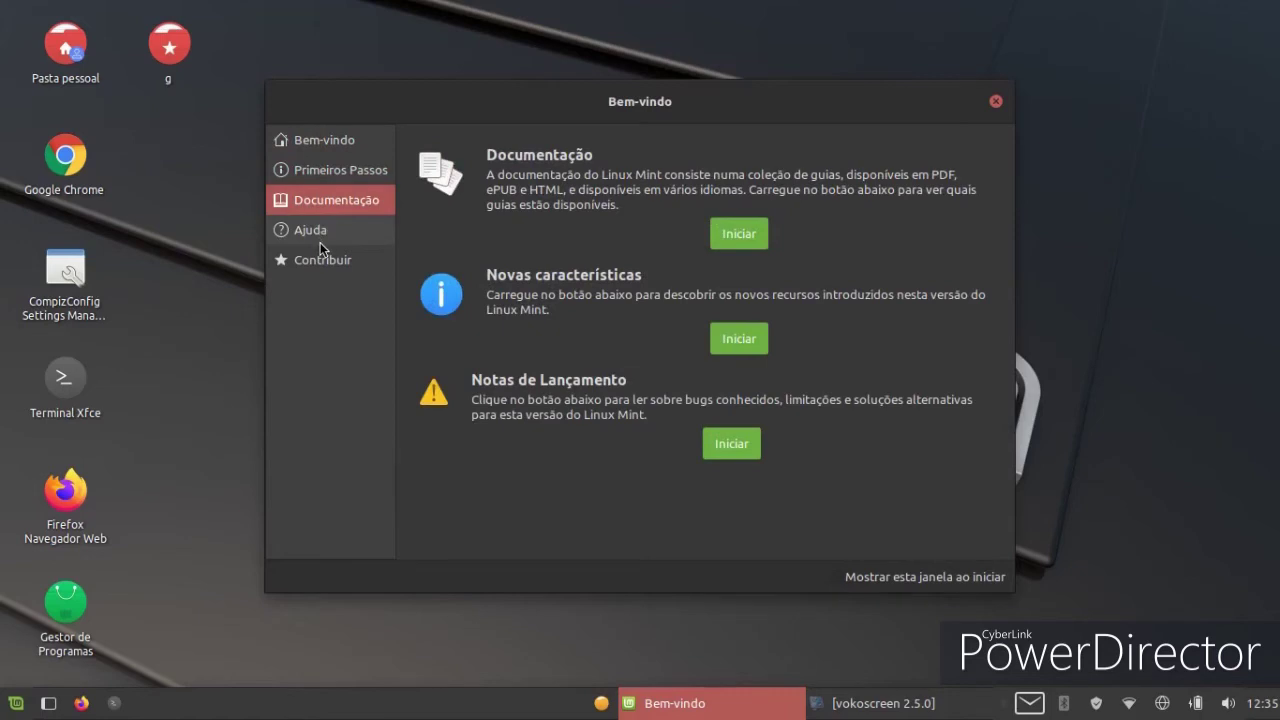
{"action": "left_click", "coordinate": [320, 240]}
{"action": "left_click", "coordinate": [322, 264]}
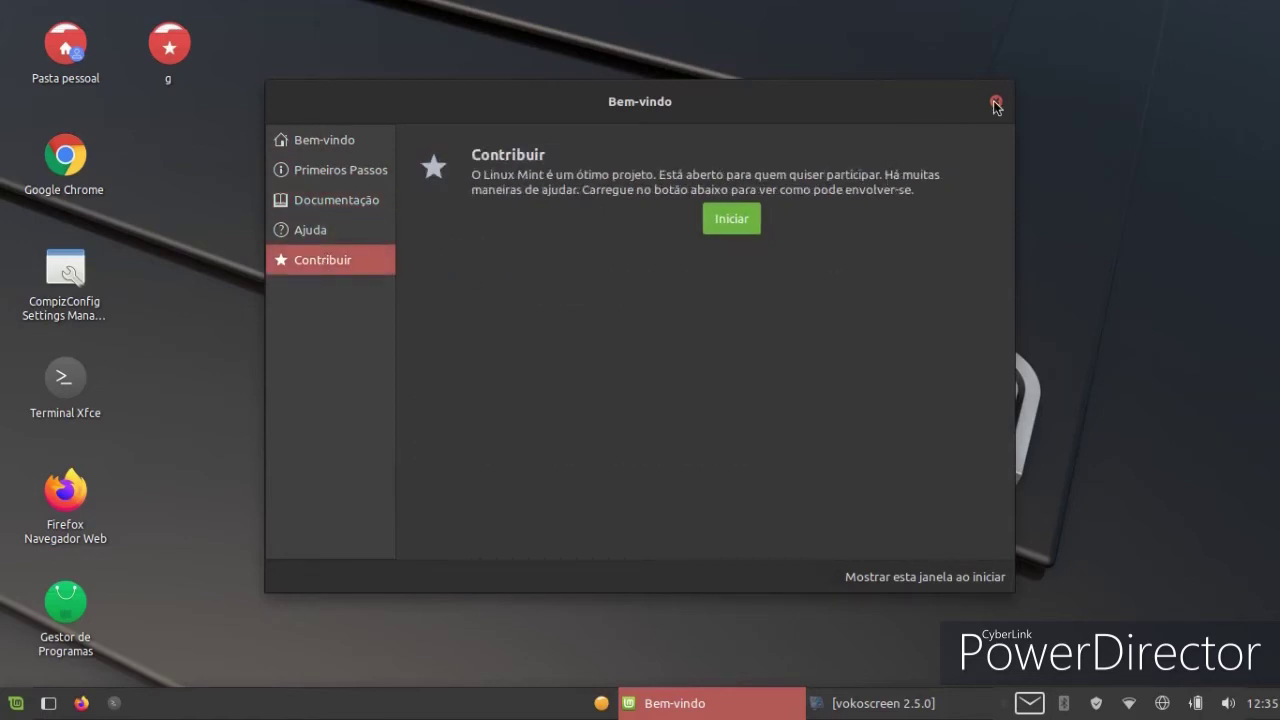
{"action": "left_click", "coordinate": [996, 103]}
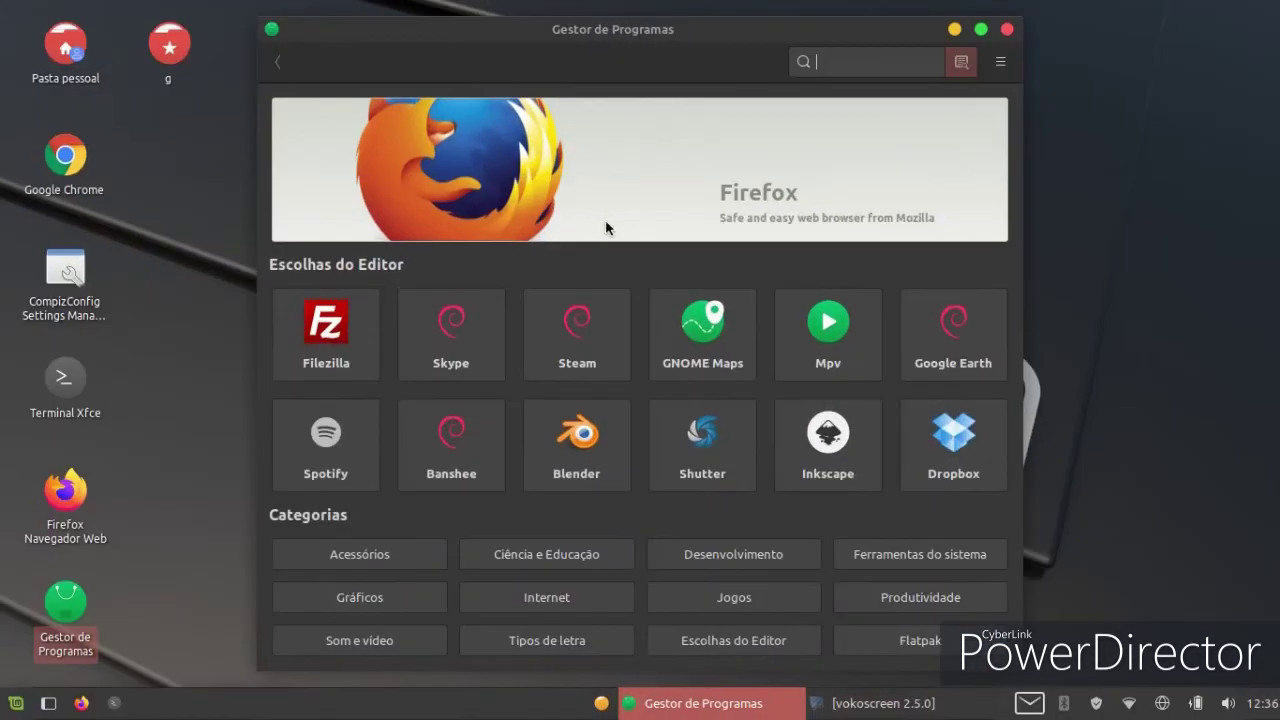
Step: Reposition the Gestor de Programas window, view the Steam entry under Escolhas do Editor and return to the main page
{"action": "left_click_drag", "start_coordinate": [575, 79], "coordinate": [508, 63]}
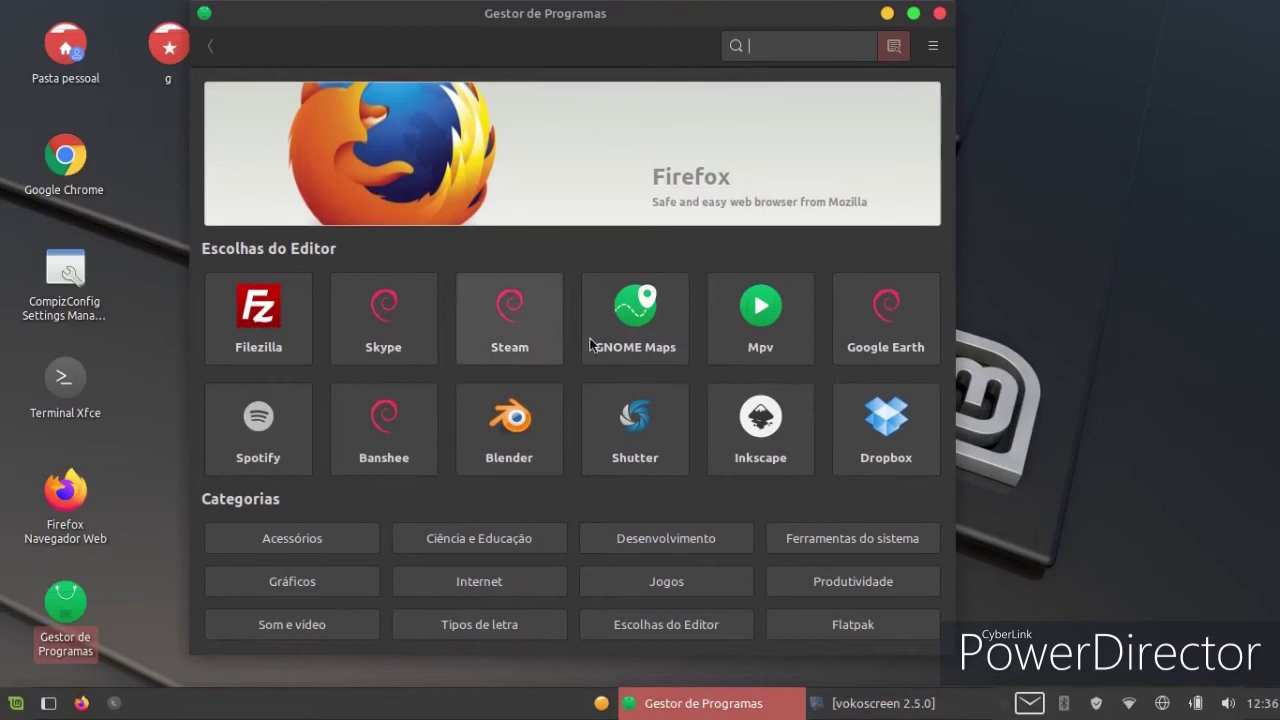
{"action": "left_click", "coordinate": [529, 304]}
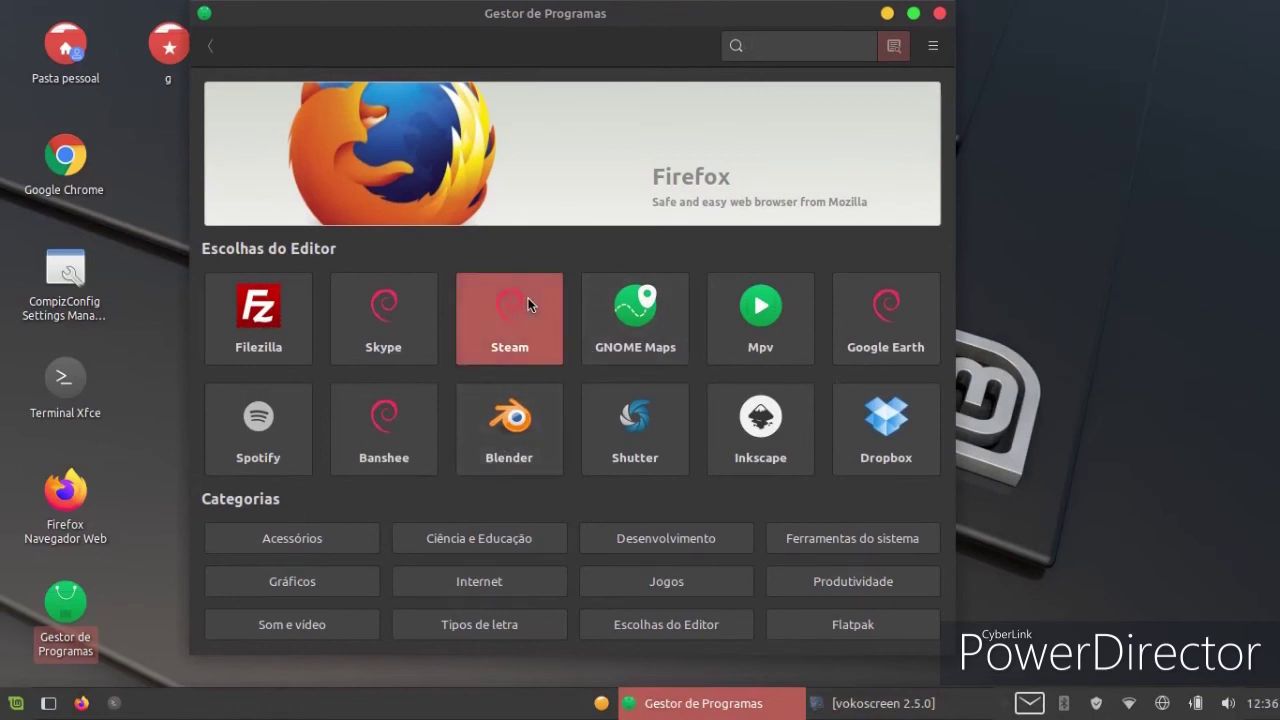
{"action": "left_click", "coordinate": [213, 48]}
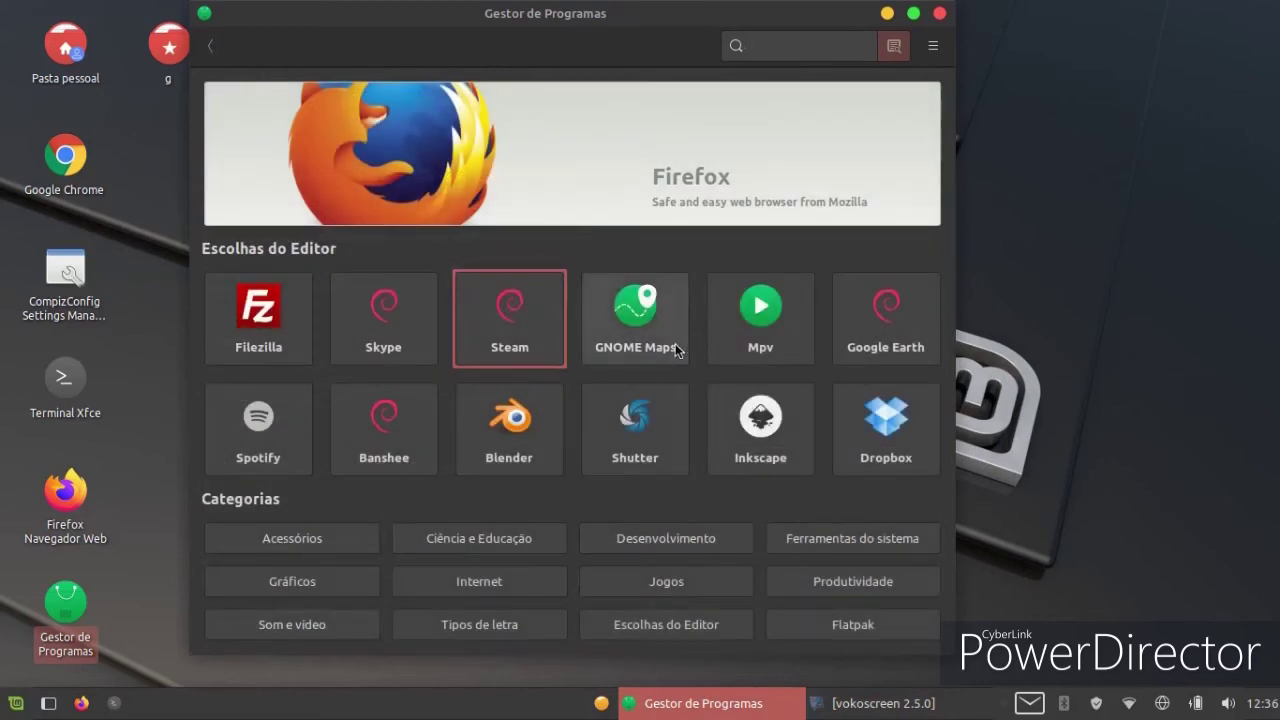
Step: Browse the applications in the Flatpak category and return to the Gestor de Programas main page
{"action": "left_click", "coordinate": [814, 626]}
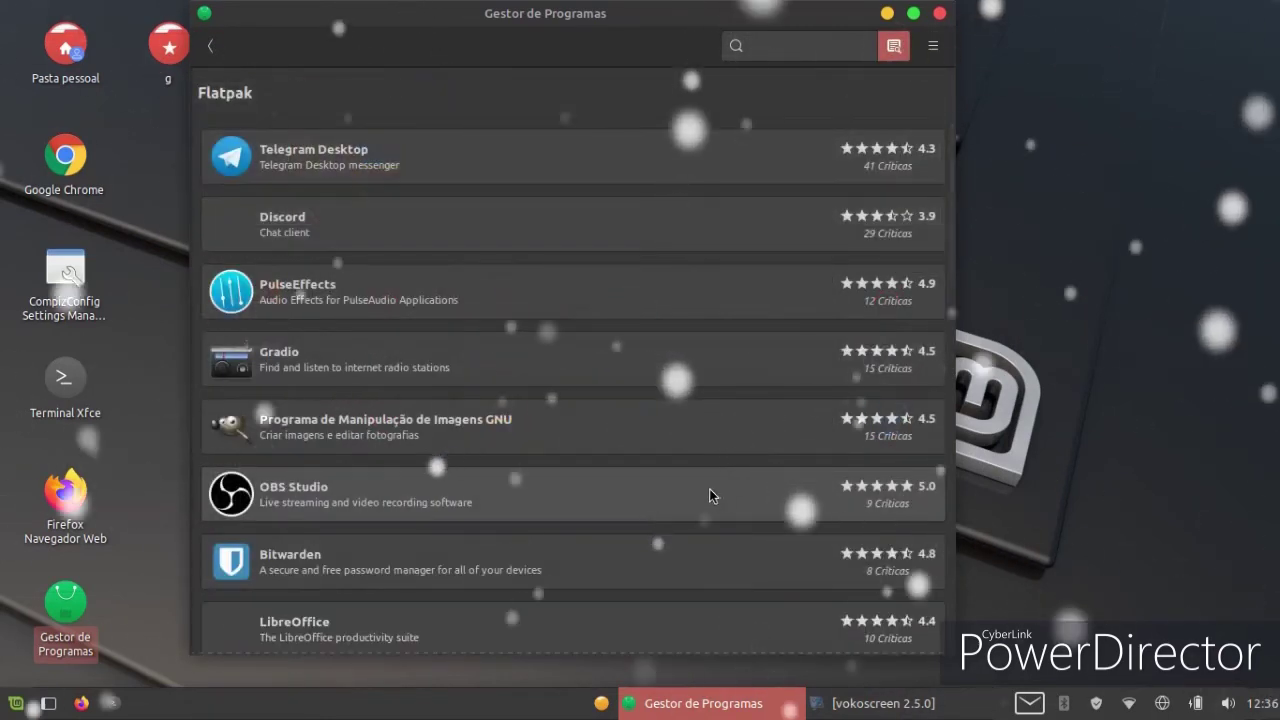
{"action": "scroll", "coordinate": [680, 430], "scroll_direction": "down", "scroll_amount": 3}
{"action": "scroll", "coordinate": [681, 445], "scroll_direction": "down", "scroll_amount": 10}
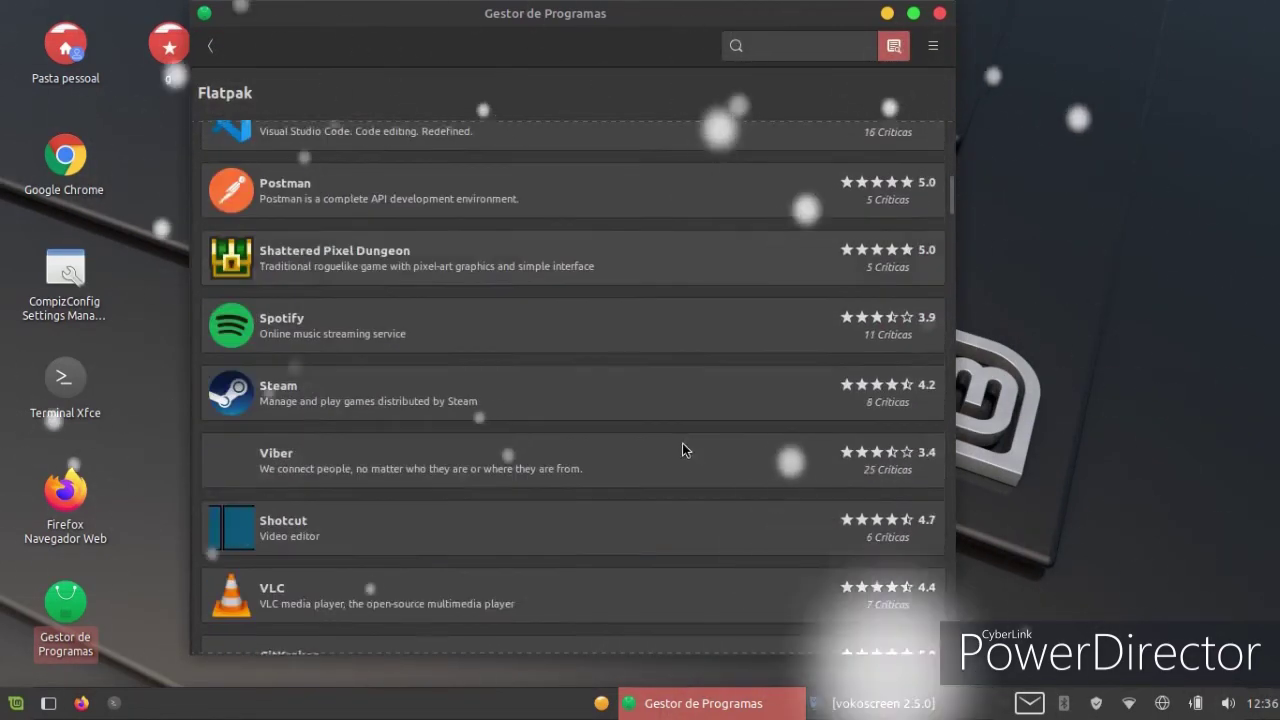
{"action": "scroll", "coordinate": [671, 453], "scroll_direction": "down", "scroll_amount": 12}
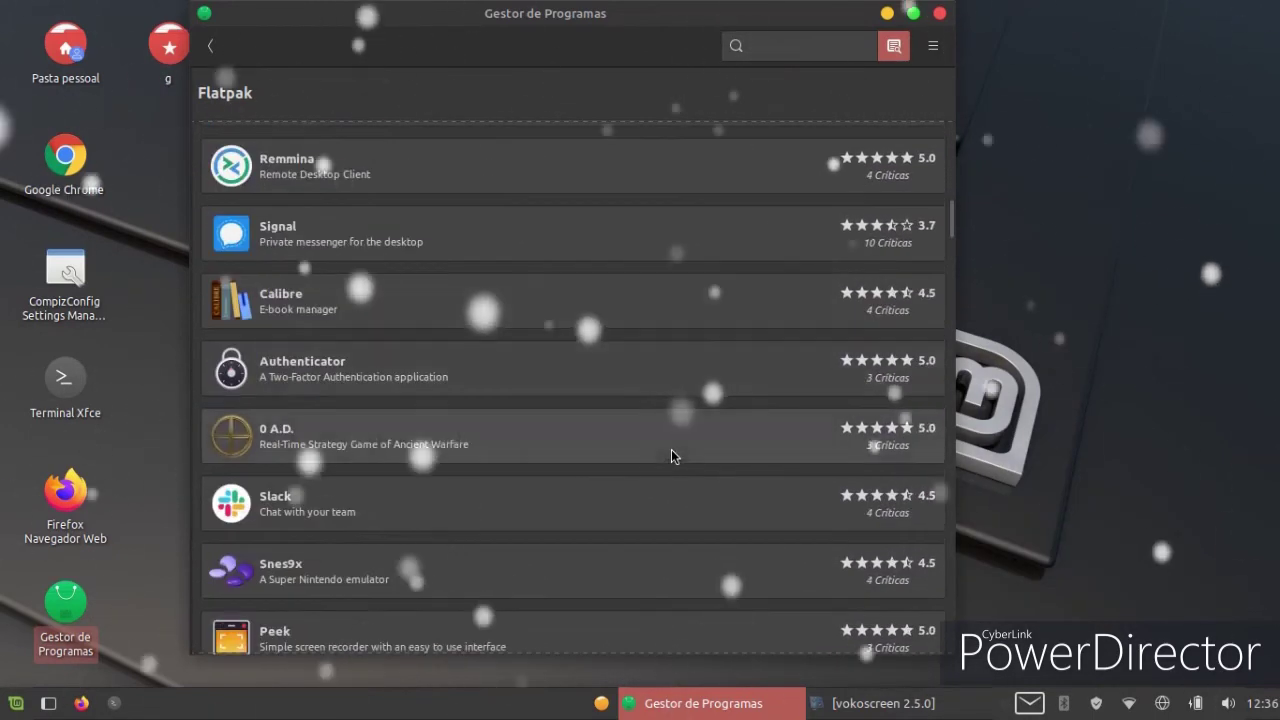
{"action": "key", "text": "Home"}
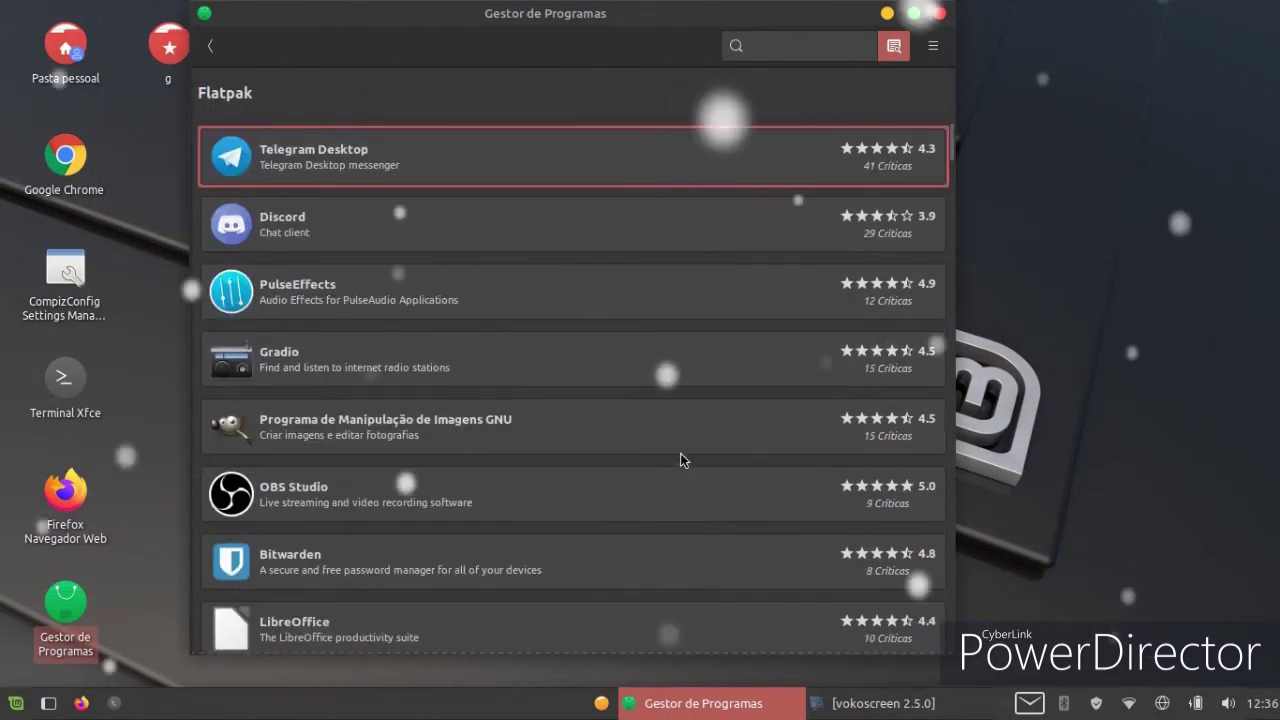
{"action": "key", "text": "alt+Left"}
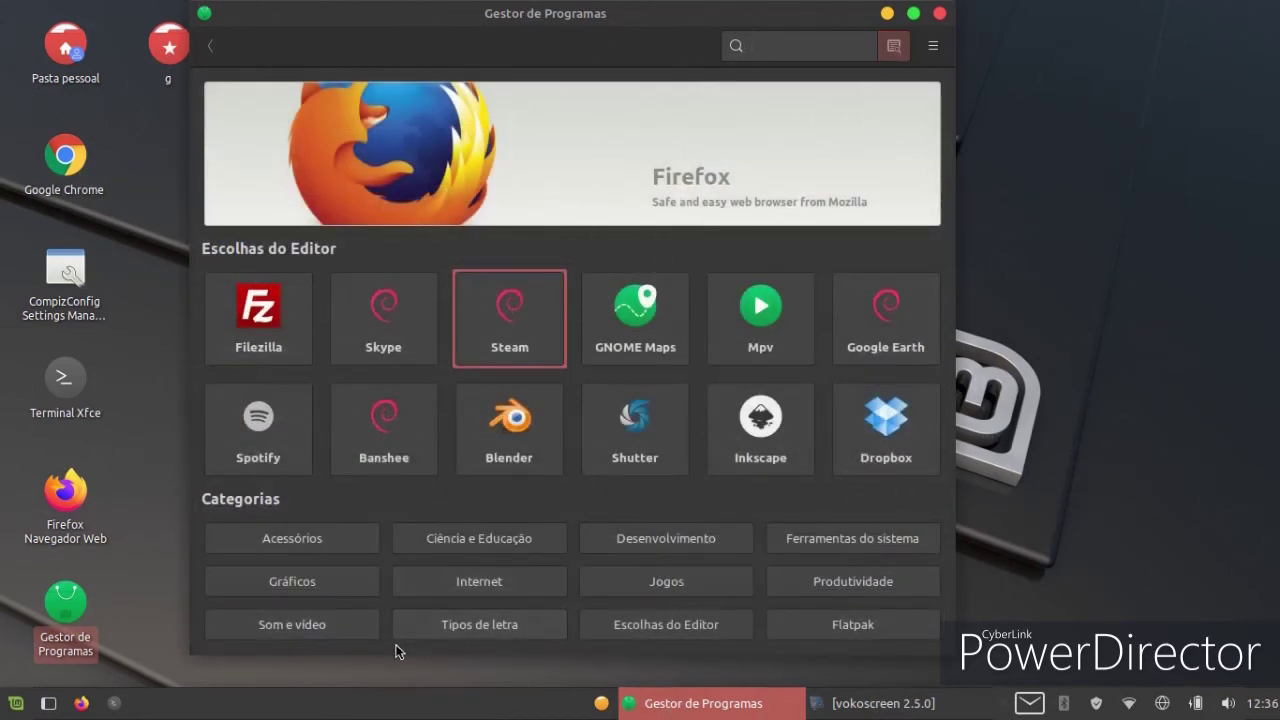
Step: Open the Som e vídeo category, view the Sobre information of Gestor de Programas and close it
{"action": "left_click", "coordinate": [339, 626]}
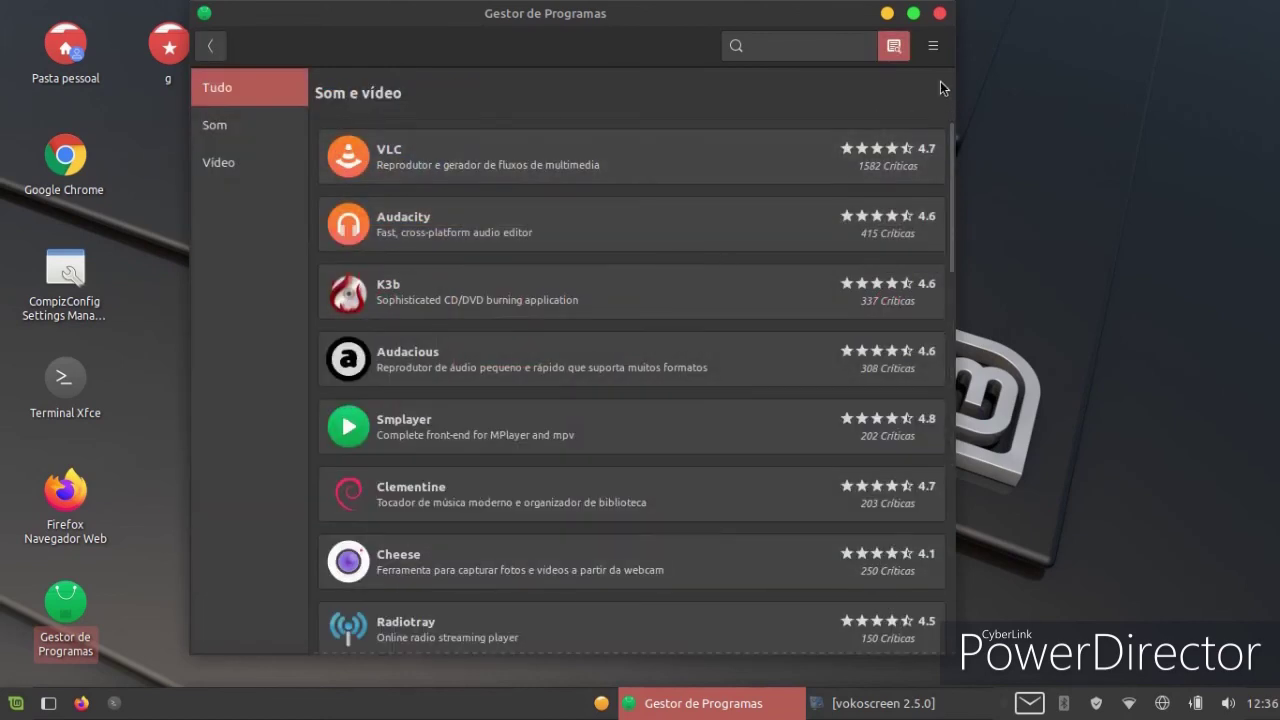
{"action": "left_click", "coordinate": [933, 47]}
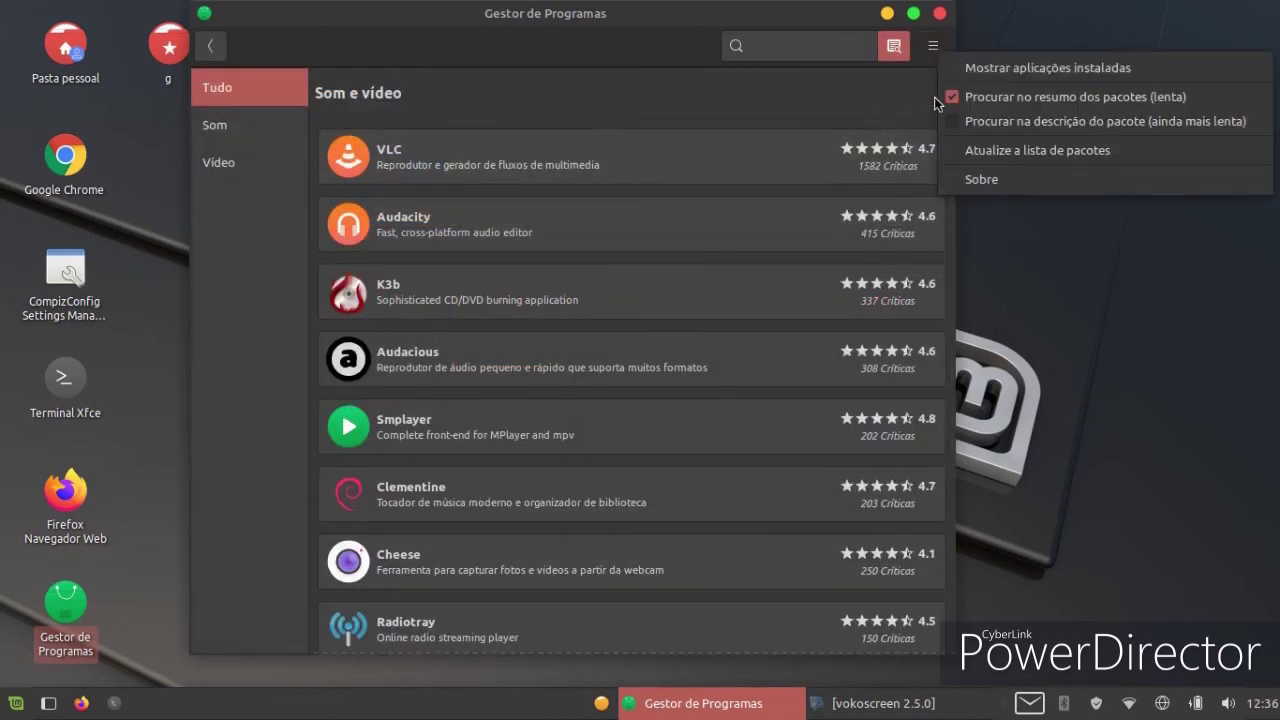
{"action": "left_click", "coordinate": [958, 180]}
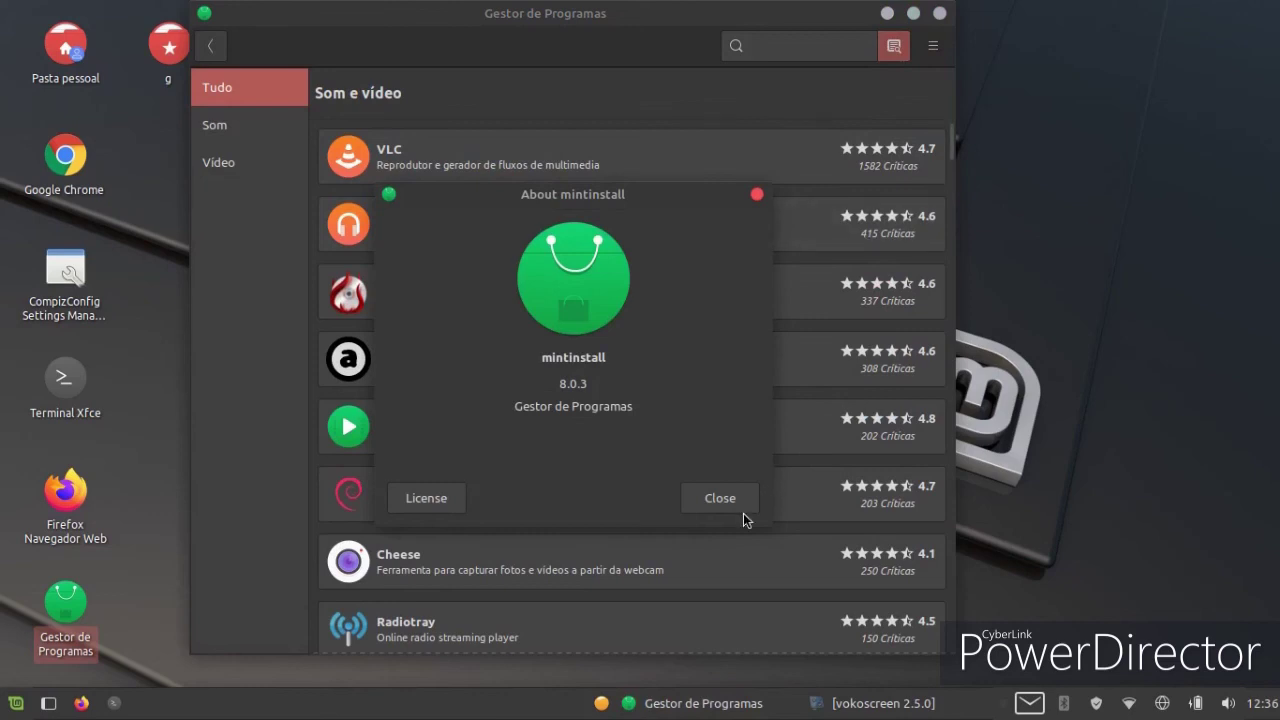
{"action": "left_click", "coordinate": [738, 508]}
Step: Browse the Som e vídeo applications and the Som and Vídeo subcategories, and return to the main page
{"action": "scroll", "coordinate": [733, 360], "scroll_direction": "down", "scroll_amount": 3}
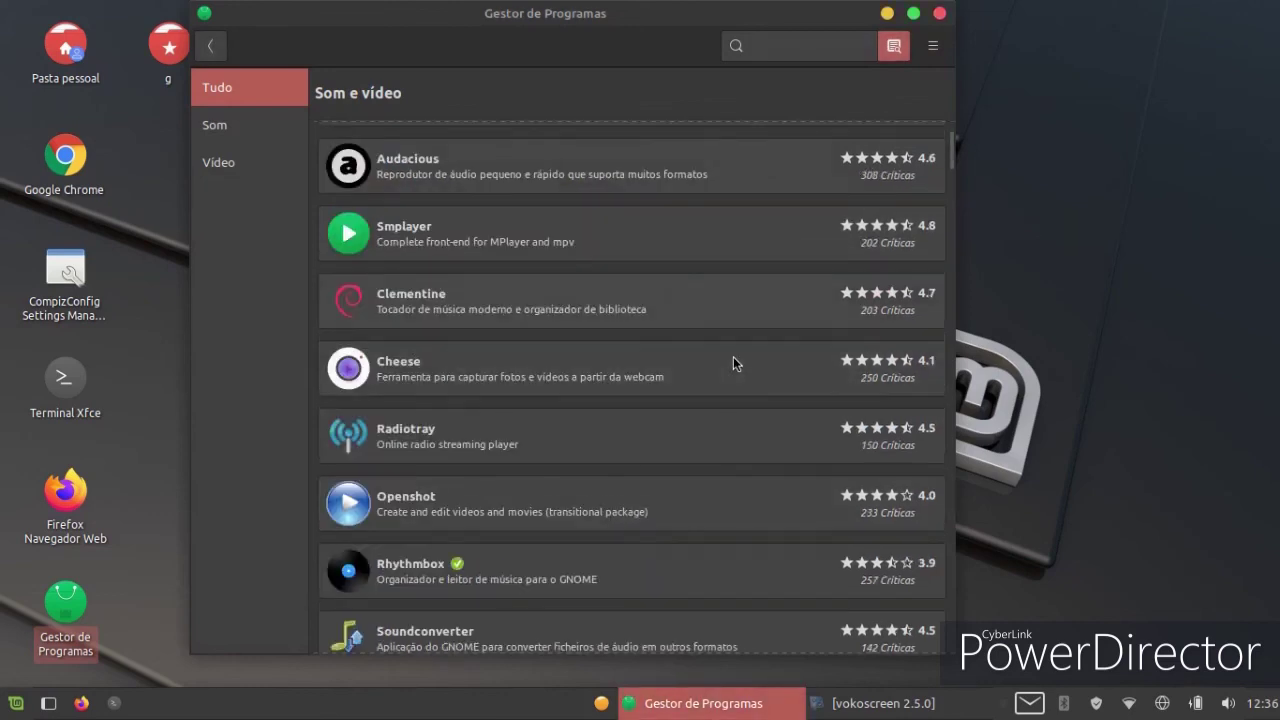
{"action": "scroll", "coordinate": [730, 362], "scroll_direction": "down", "scroll_amount": 5}
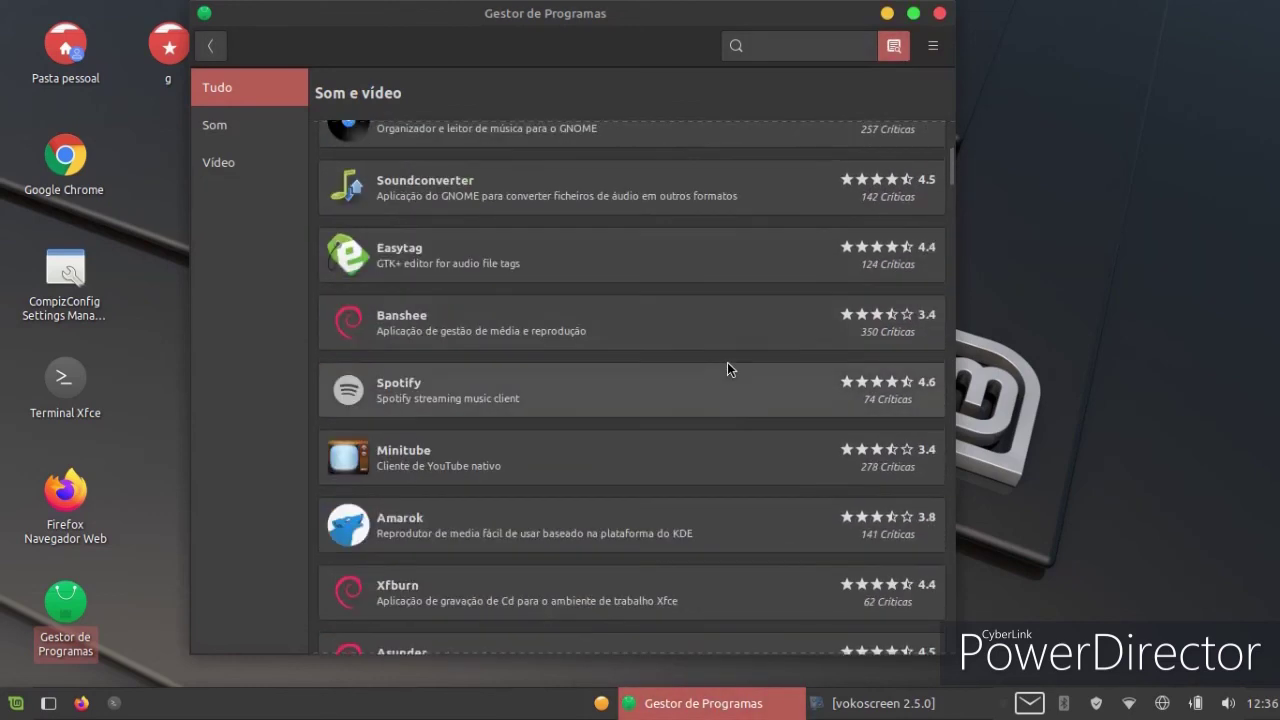
{"action": "scroll", "coordinate": [730, 375], "scroll_direction": "up", "scroll_amount": 6}
{"action": "scroll", "coordinate": [732, 380], "scroll_direction": "down", "scroll_amount": 10}
{"action": "scroll", "coordinate": [733, 383], "scroll_direction": "down", "scroll_amount": 4}
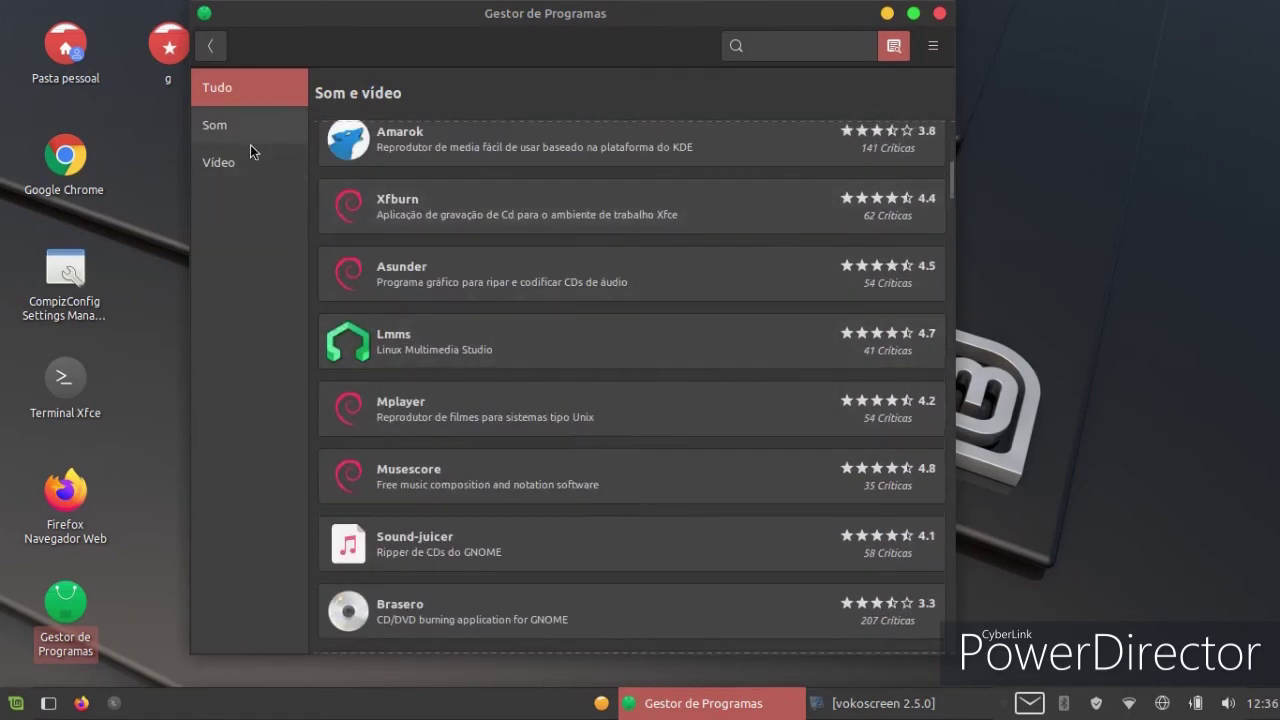
{"action": "left_click", "coordinate": [226, 127]}
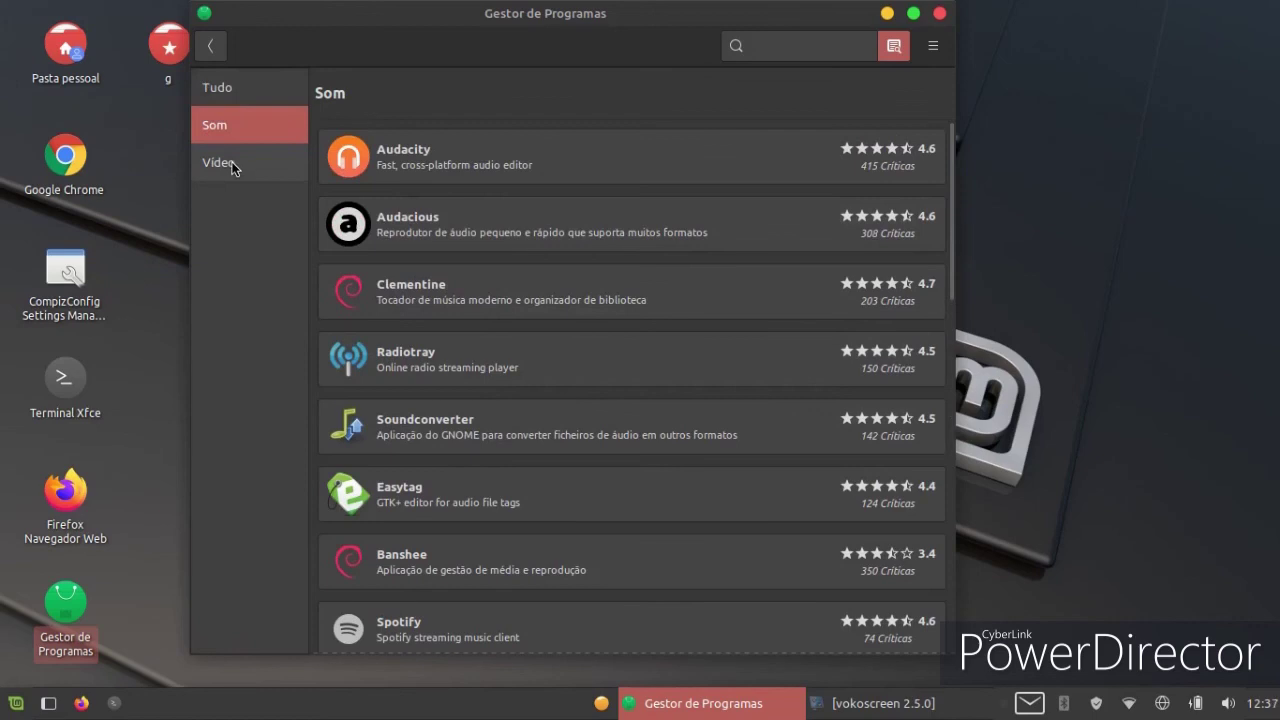
{"action": "left_click", "coordinate": [231, 165]}
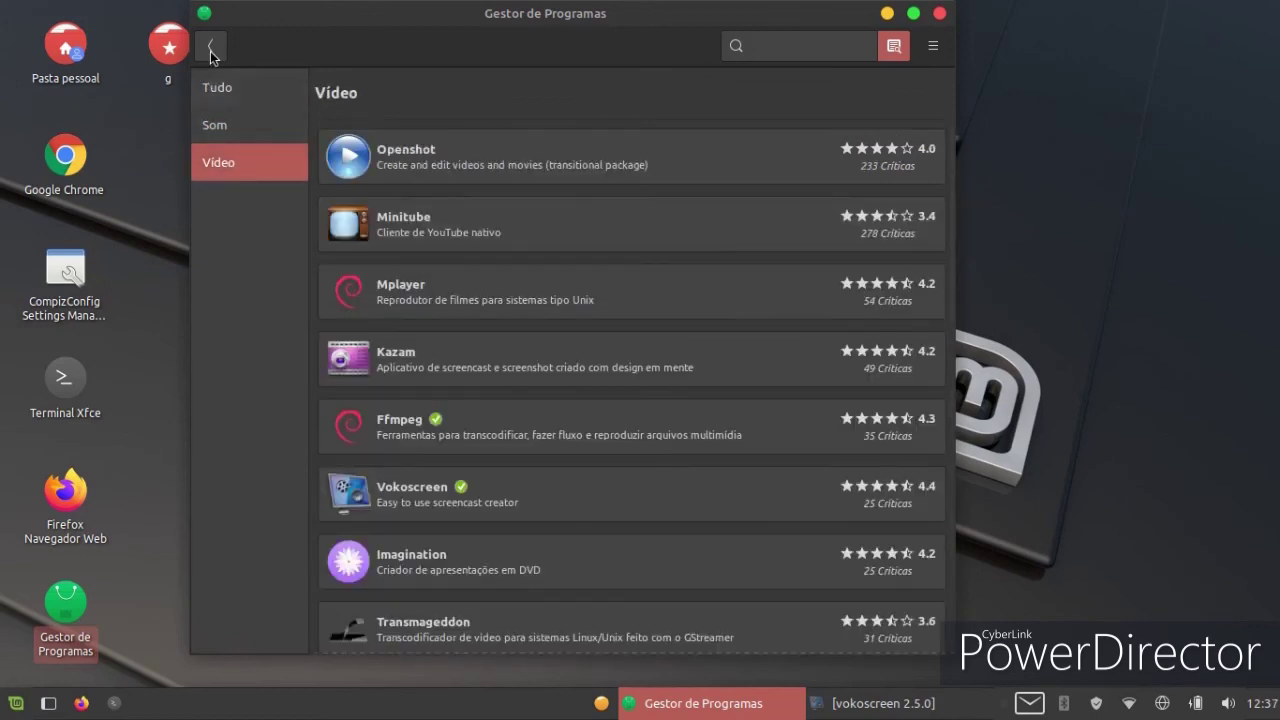
{"action": "left_click", "coordinate": [211, 47]}
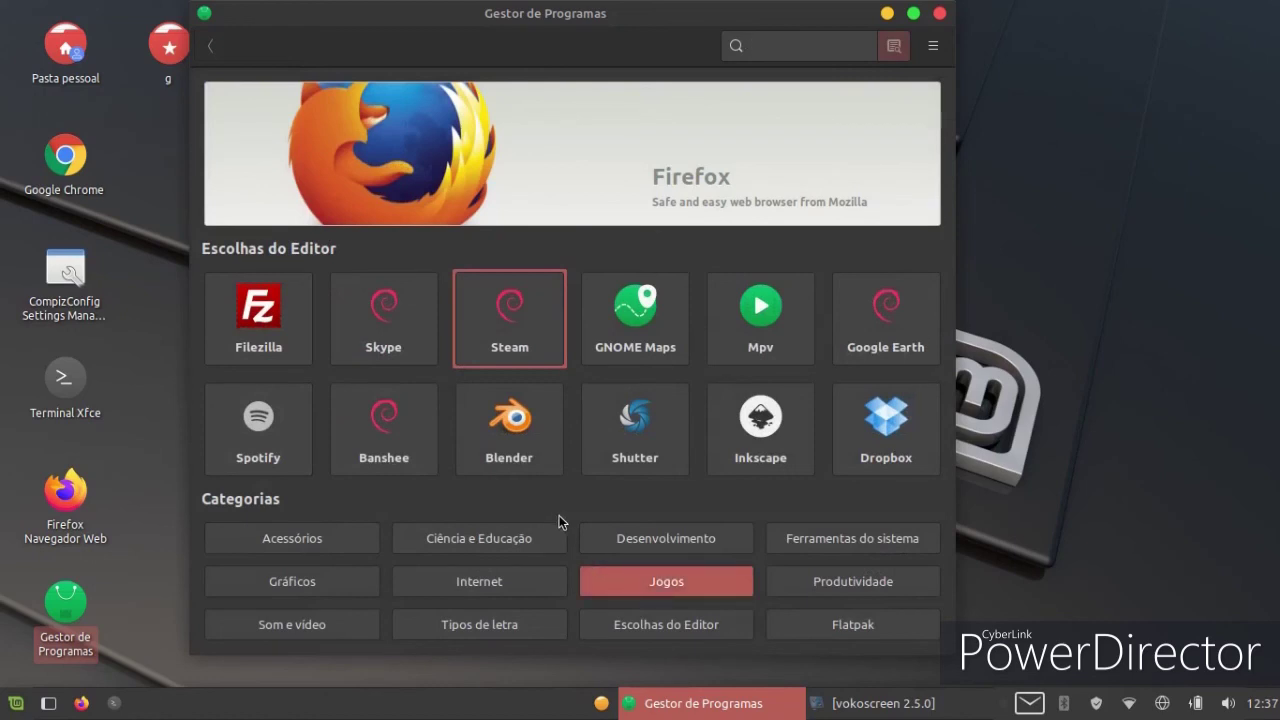
Step: Look through the Jogos subcategories from Jogos de tabuleiro to Simulação e corridas and close Gestor de Programas
{"action": "left_click", "coordinate": [625, 588]}
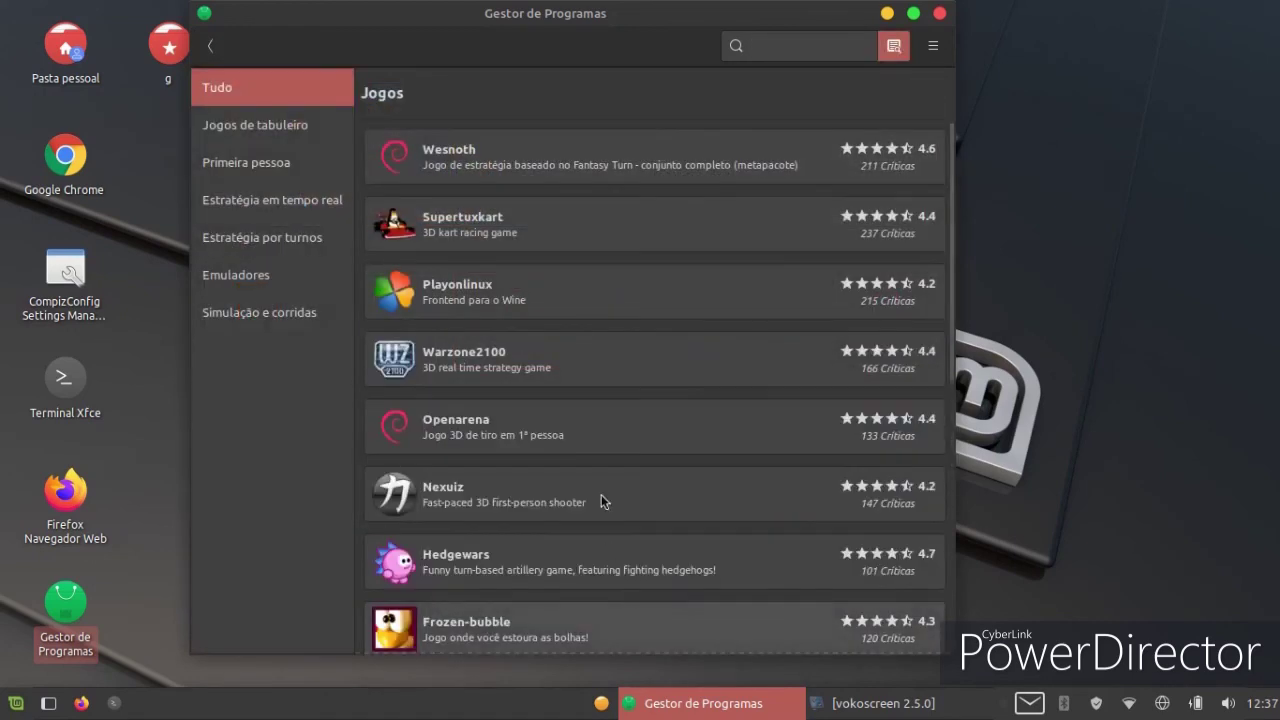
{"action": "left_click", "coordinate": [249, 139]}
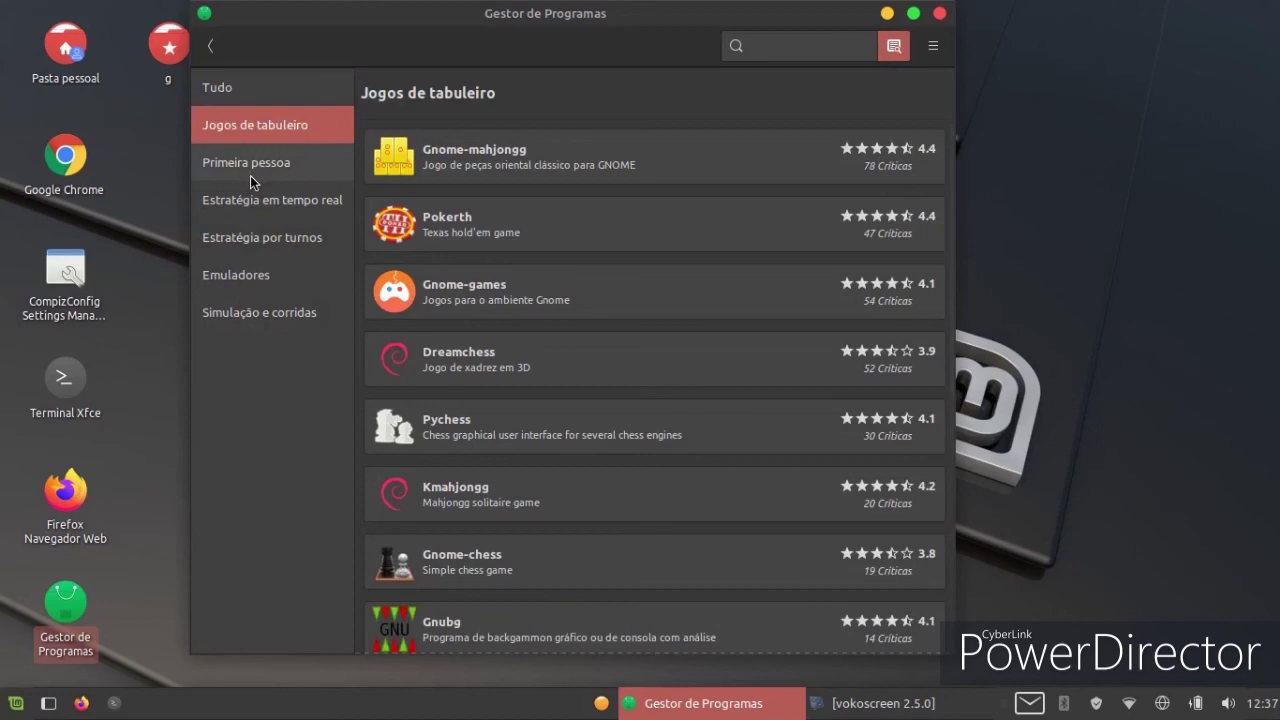
{"action": "left_click", "coordinate": [250, 172]}
{"action": "left_click", "coordinate": [248, 211]}
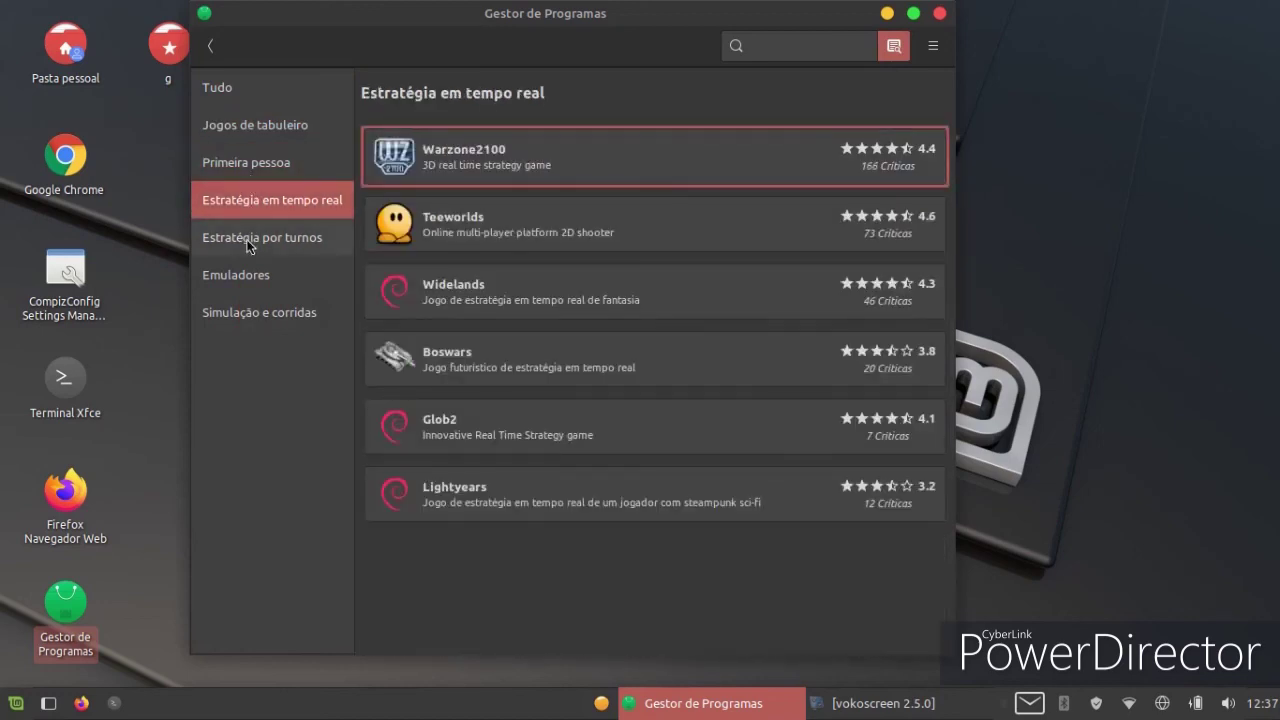
{"action": "left_click", "coordinate": [250, 245]}
{"action": "left_click", "coordinate": [249, 272]}
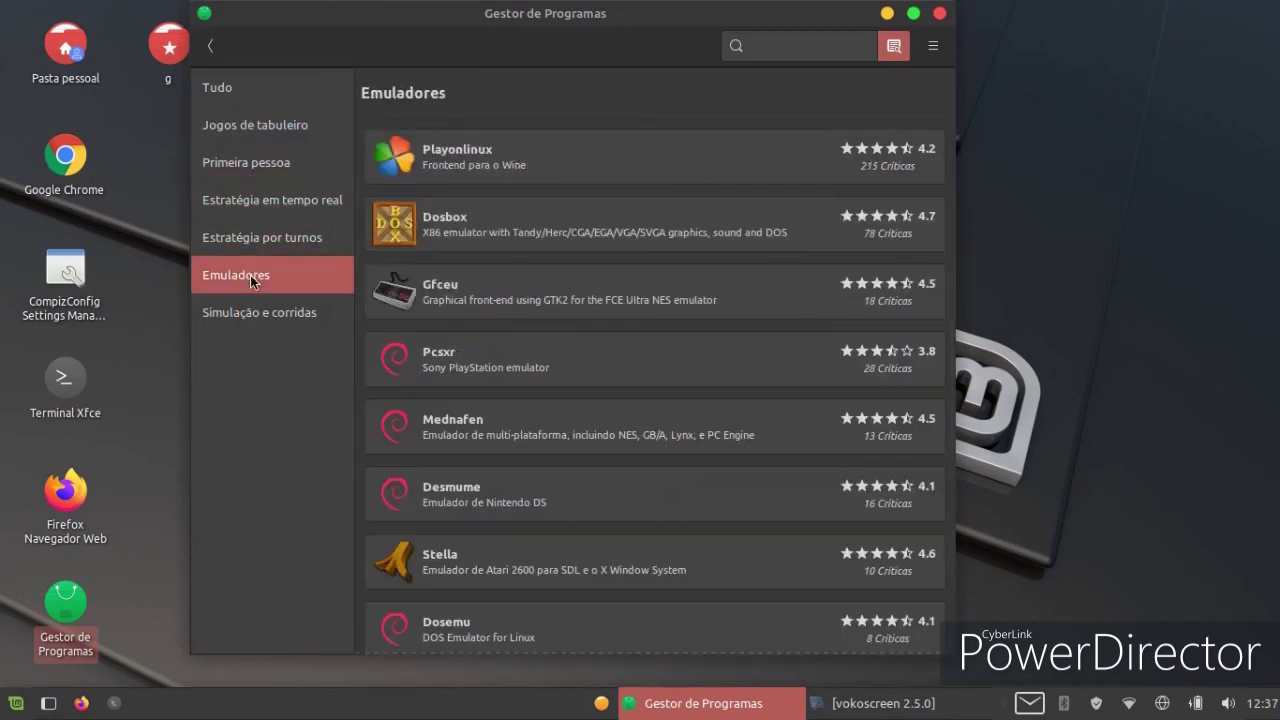
{"action": "left_click", "coordinate": [248, 298]}
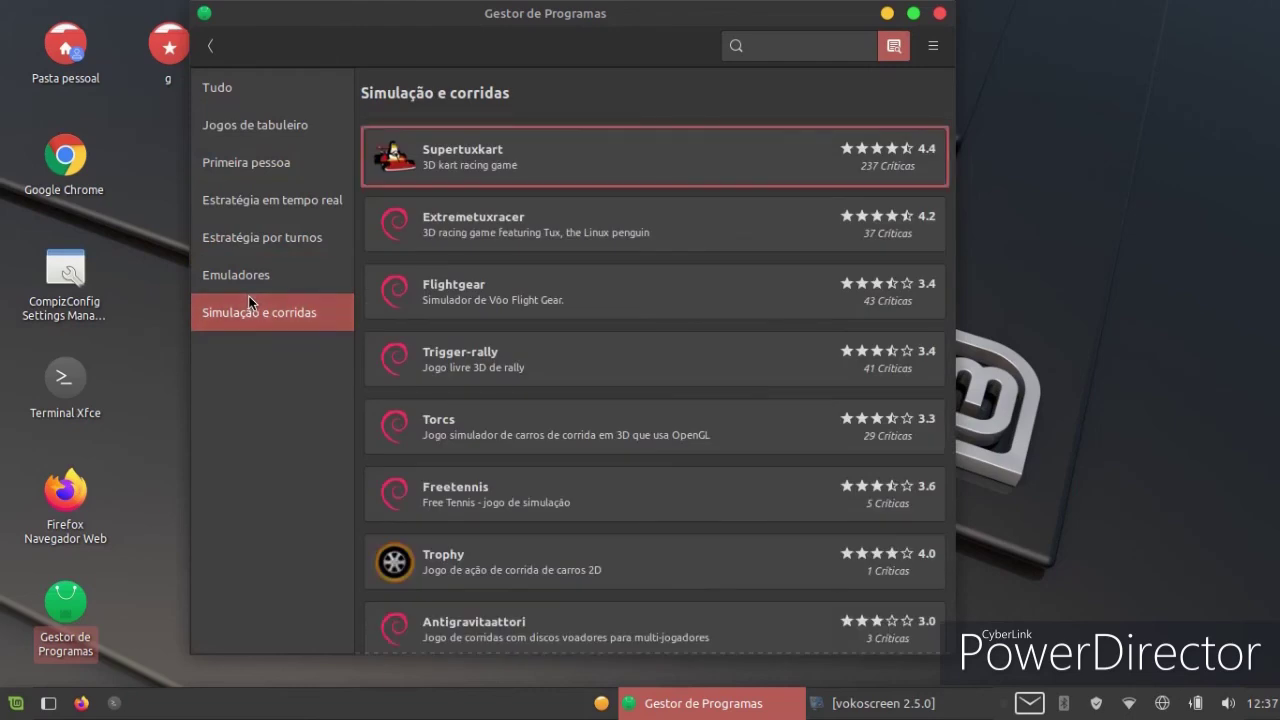
{"action": "left_click", "coordinate": [939, 13]}
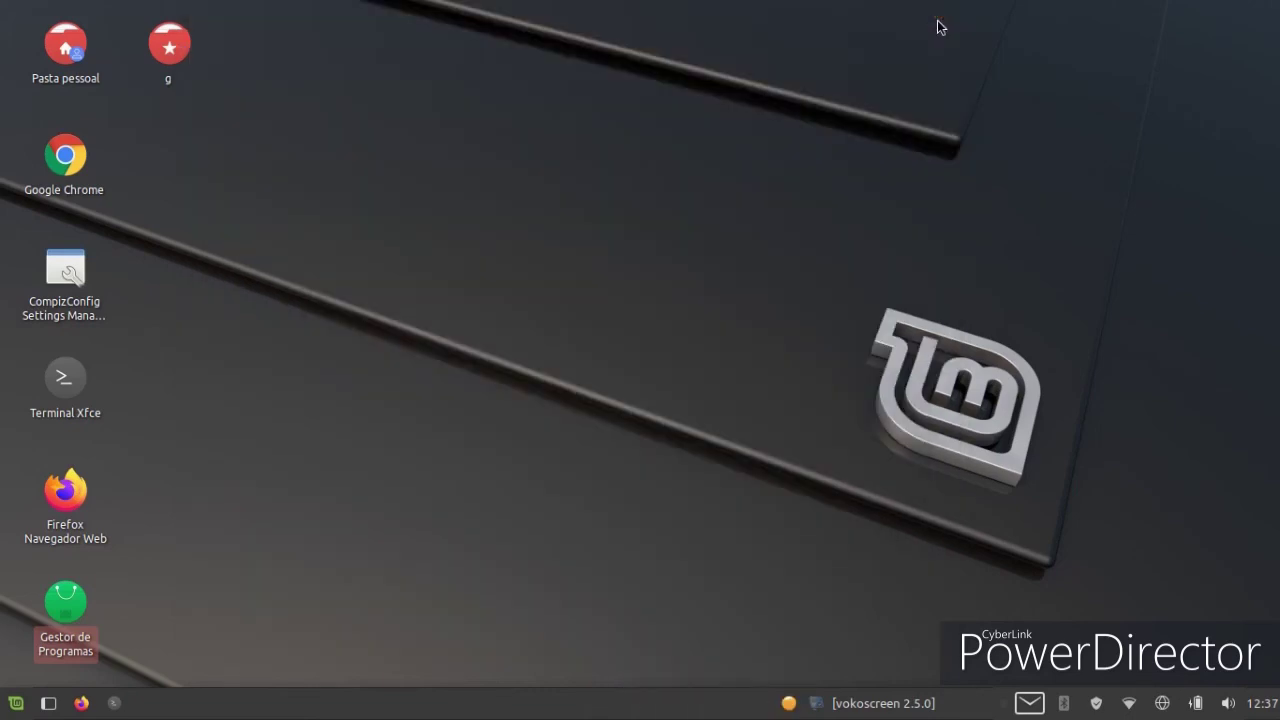